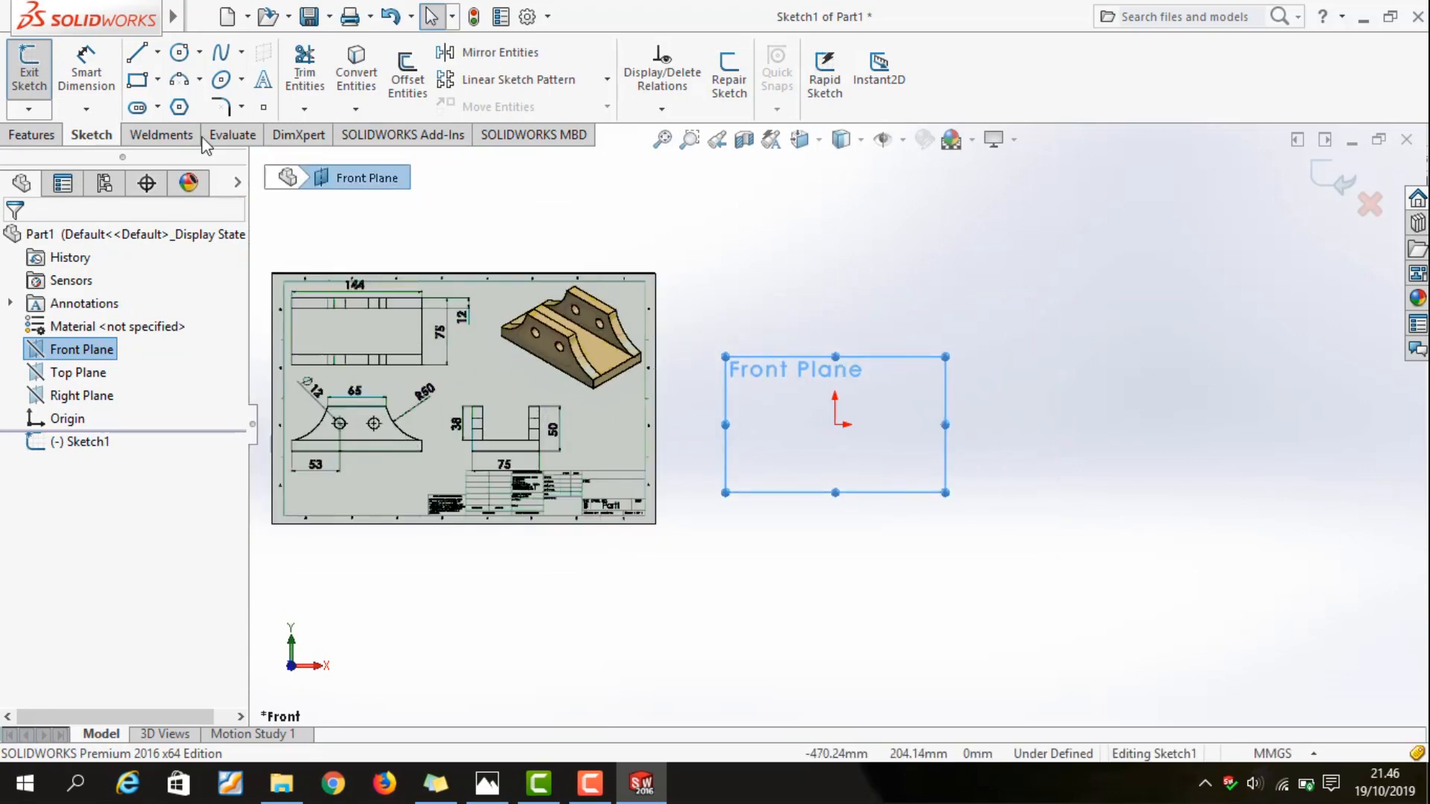
Sketch a vertical line about 43 mm down to the origin, a horizontal line about 66 mm to its right, and a short vertical line upward
{"action": "left_click", "coordinate": [136, 62]}
{"action": "scroll", "coordinate": [819, 432], "scroll_direction": "down", "scroll_amount": 5}
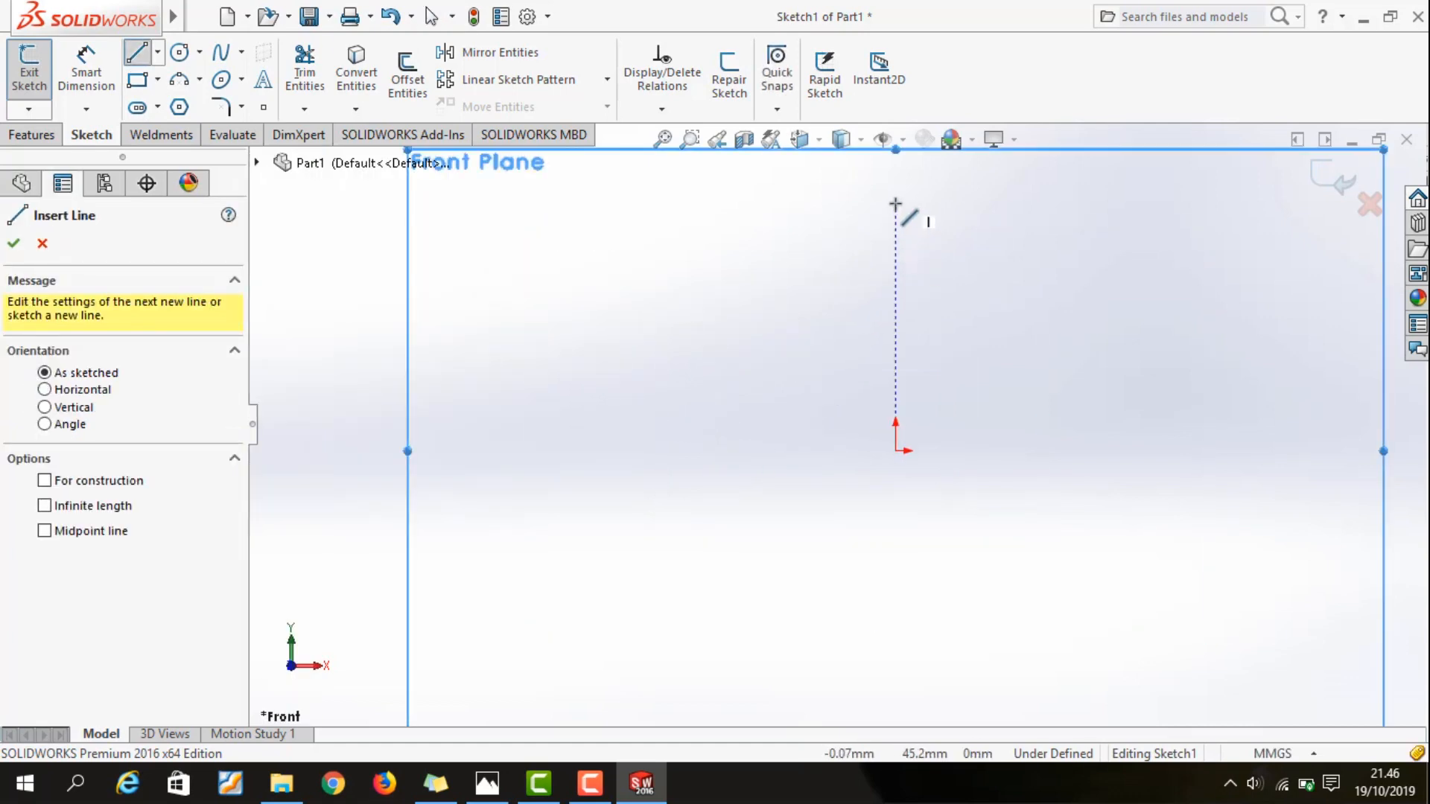
{"action": "scroll", "coordinate": [890, 238], "scroll_direction": "up", "scroll_amount": 3}
{"action": "left_click", "coordinate": [871, 302]}
{"action": "scroll", "coordinate": [871, 305], "scroll_direction": "down", "scroll_amount": 3}
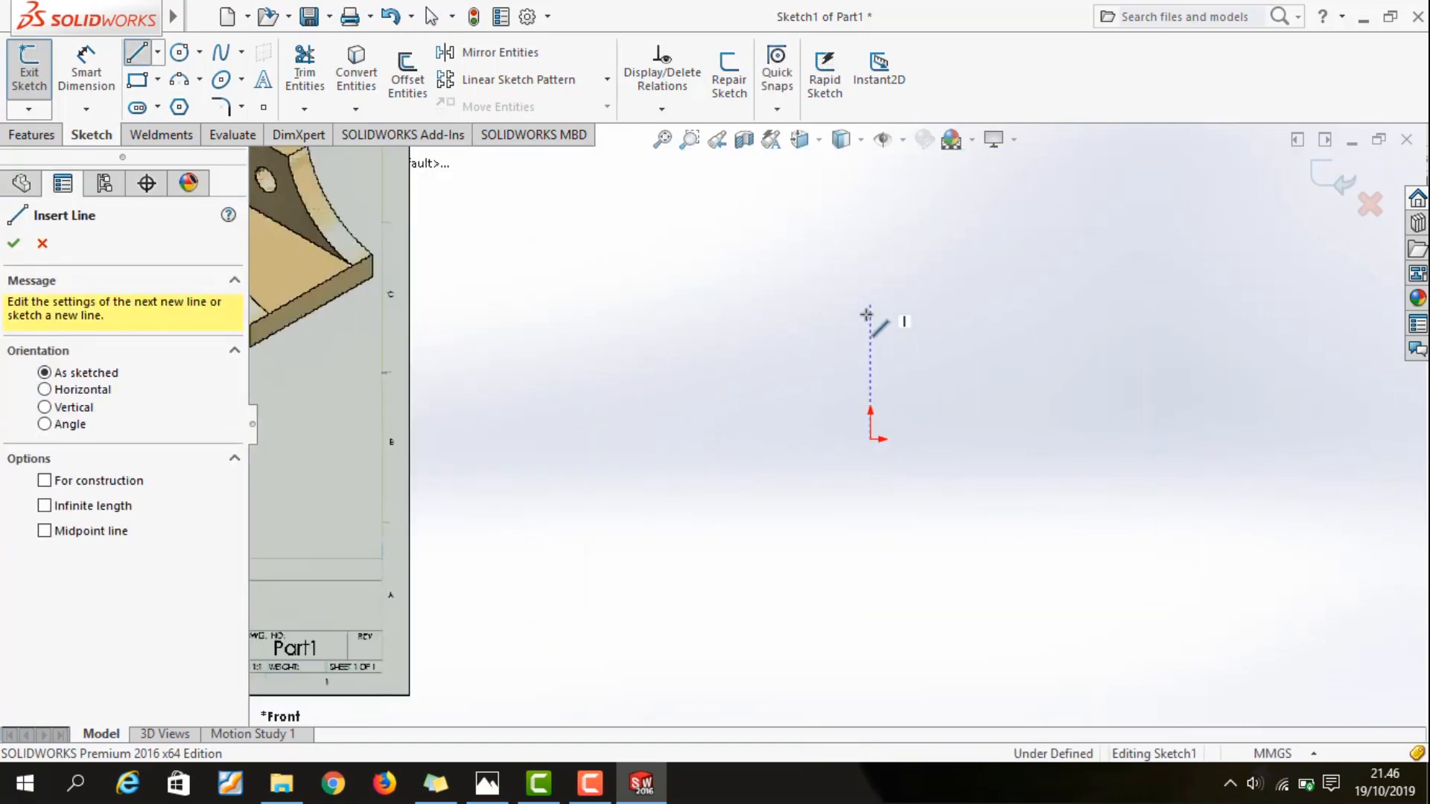
{"action": "left_click", "coordinate": [871, 438]}
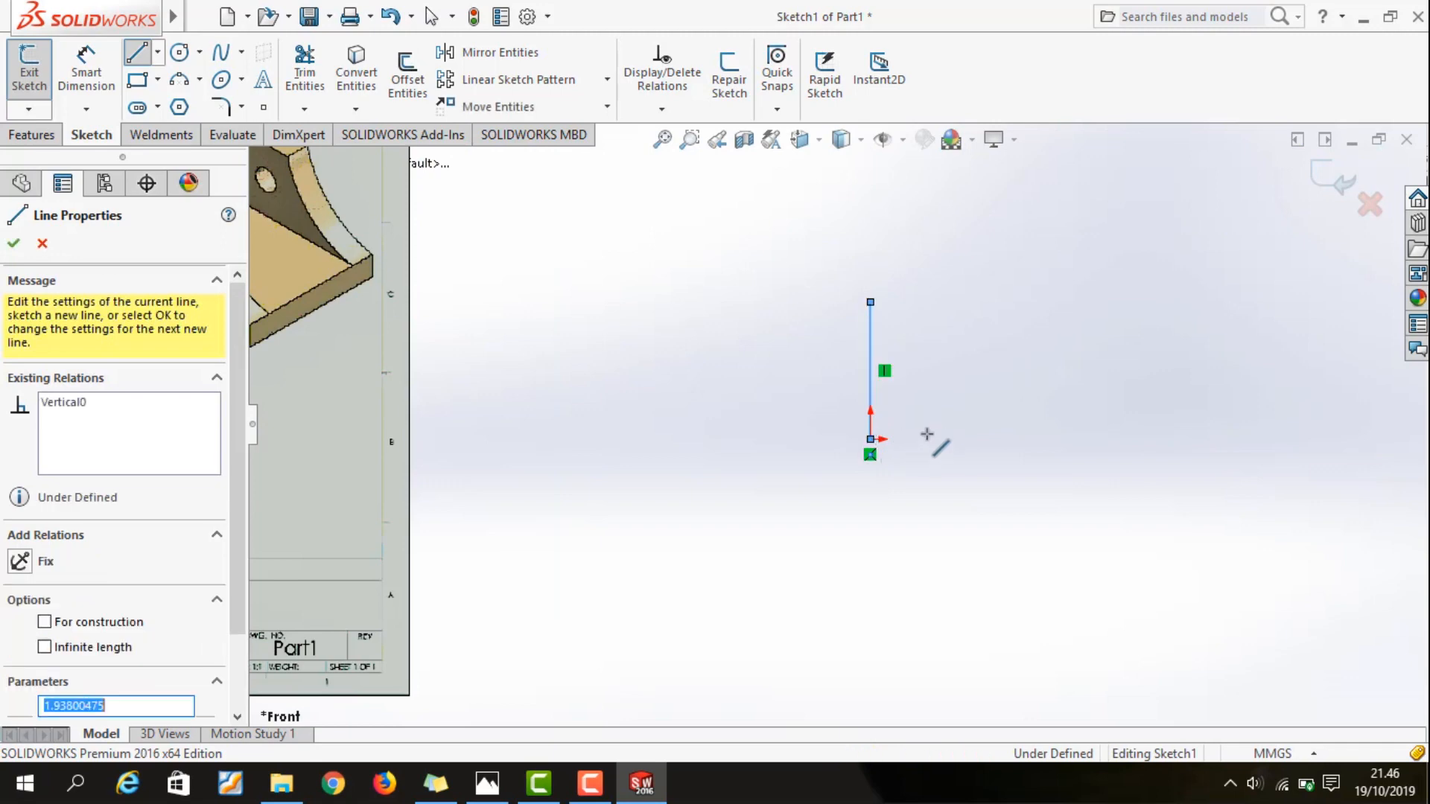
{"action": "left_click", "coordinate": [1078, 438]}
{"action": "left_click", "coordinate": [1077, 389]}
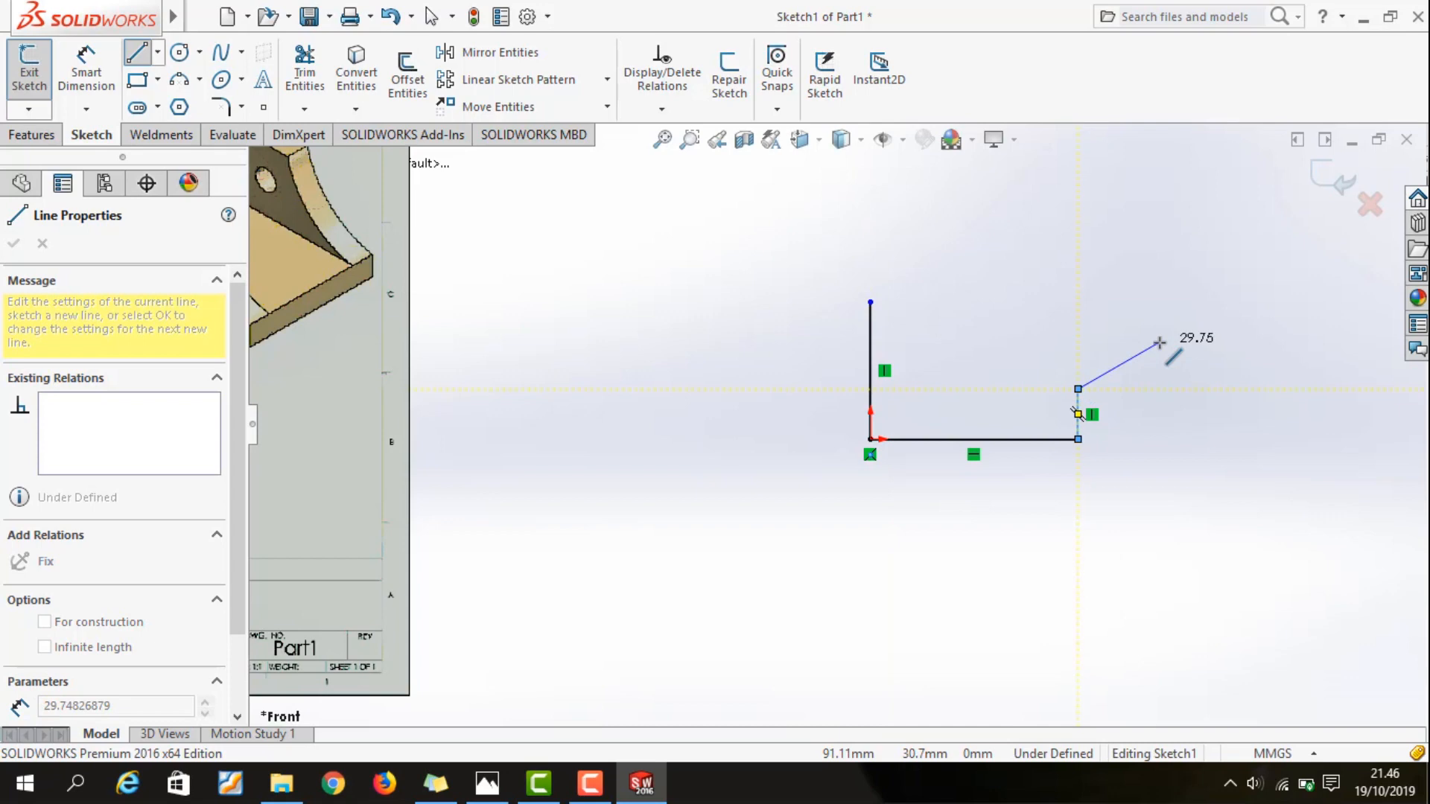
{"action": "key", "text": "Escape"}
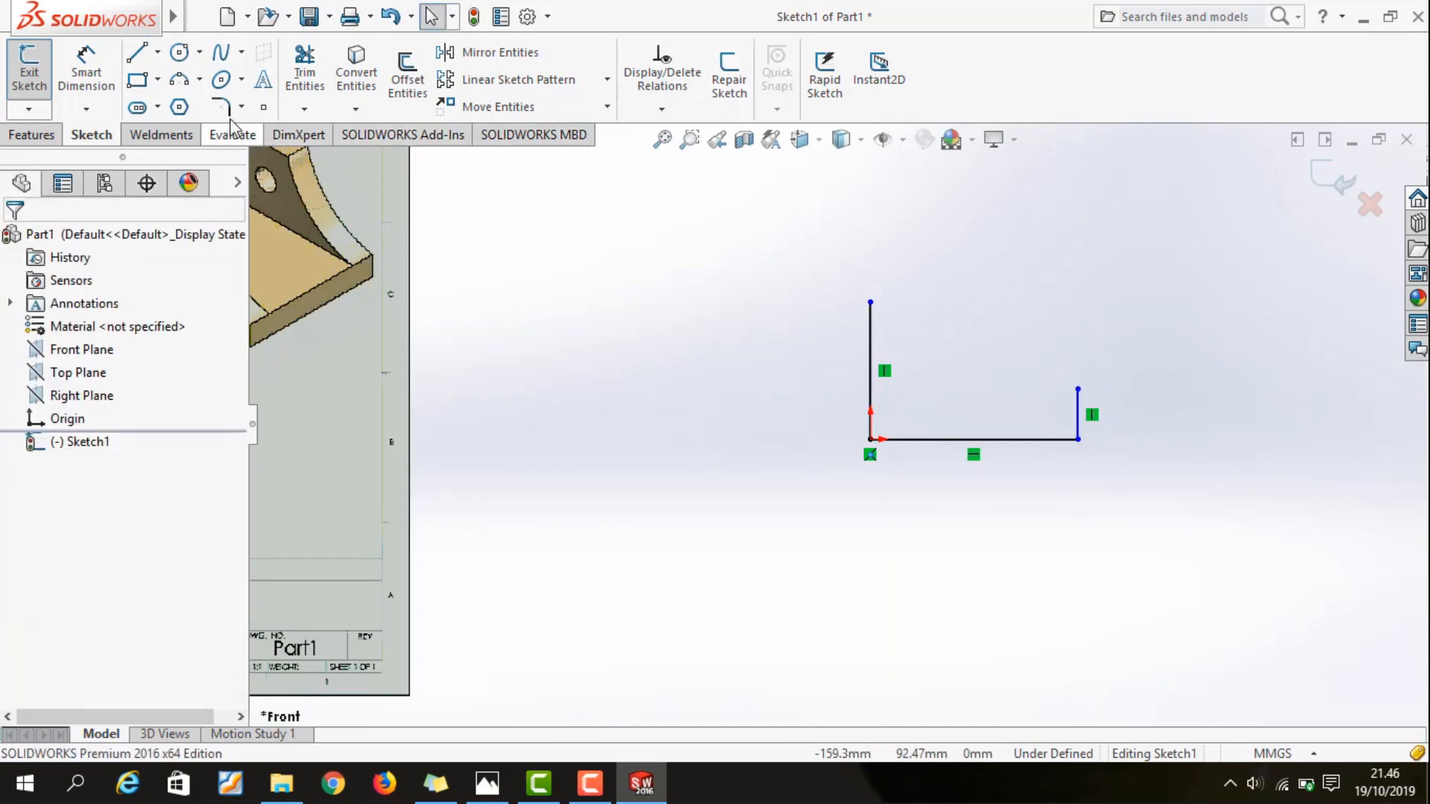
Sketch a concave three-point arc from the short vertical line's upper end to a point level with the tall line's upper end
{"action": "left_click", "coordinate": [200, 79]}
{"action": "left_click", "coordinate": [235, 157]}
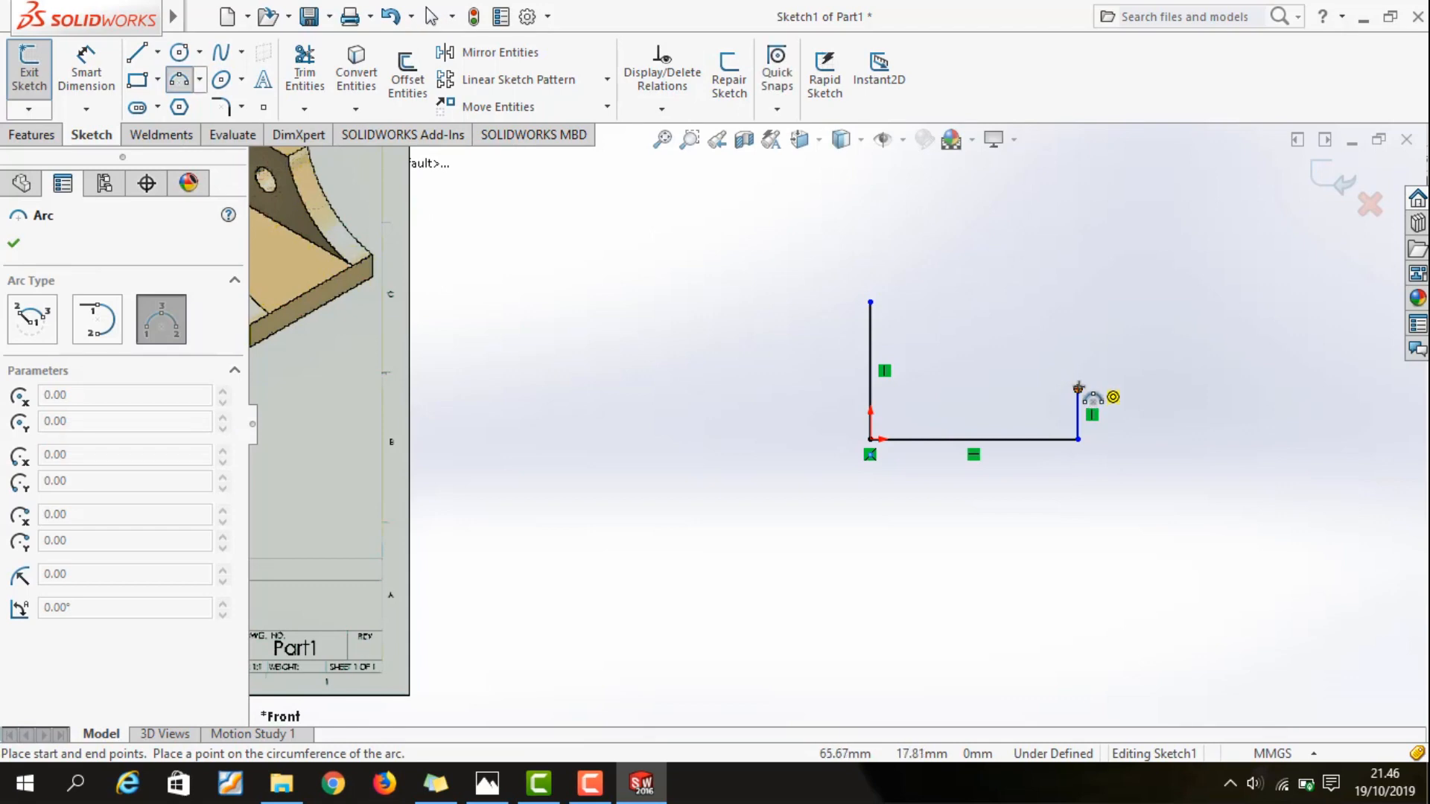
{"action": "left_click", "coordinate": [1078, 388]}
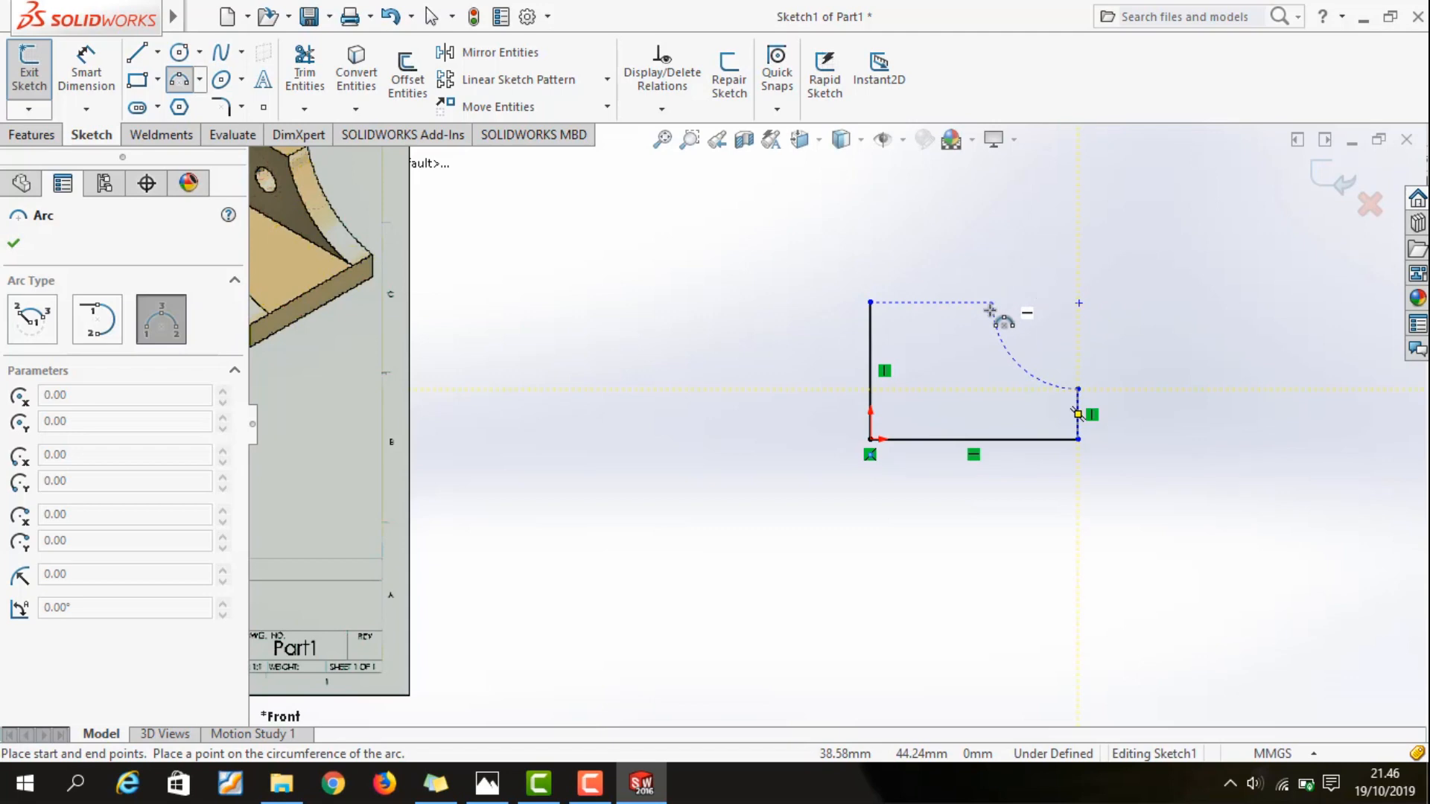
{"action": "left_click", "coordinate": [990, 307]}
{"action": "left_click", "coordinate": [990, 318]}
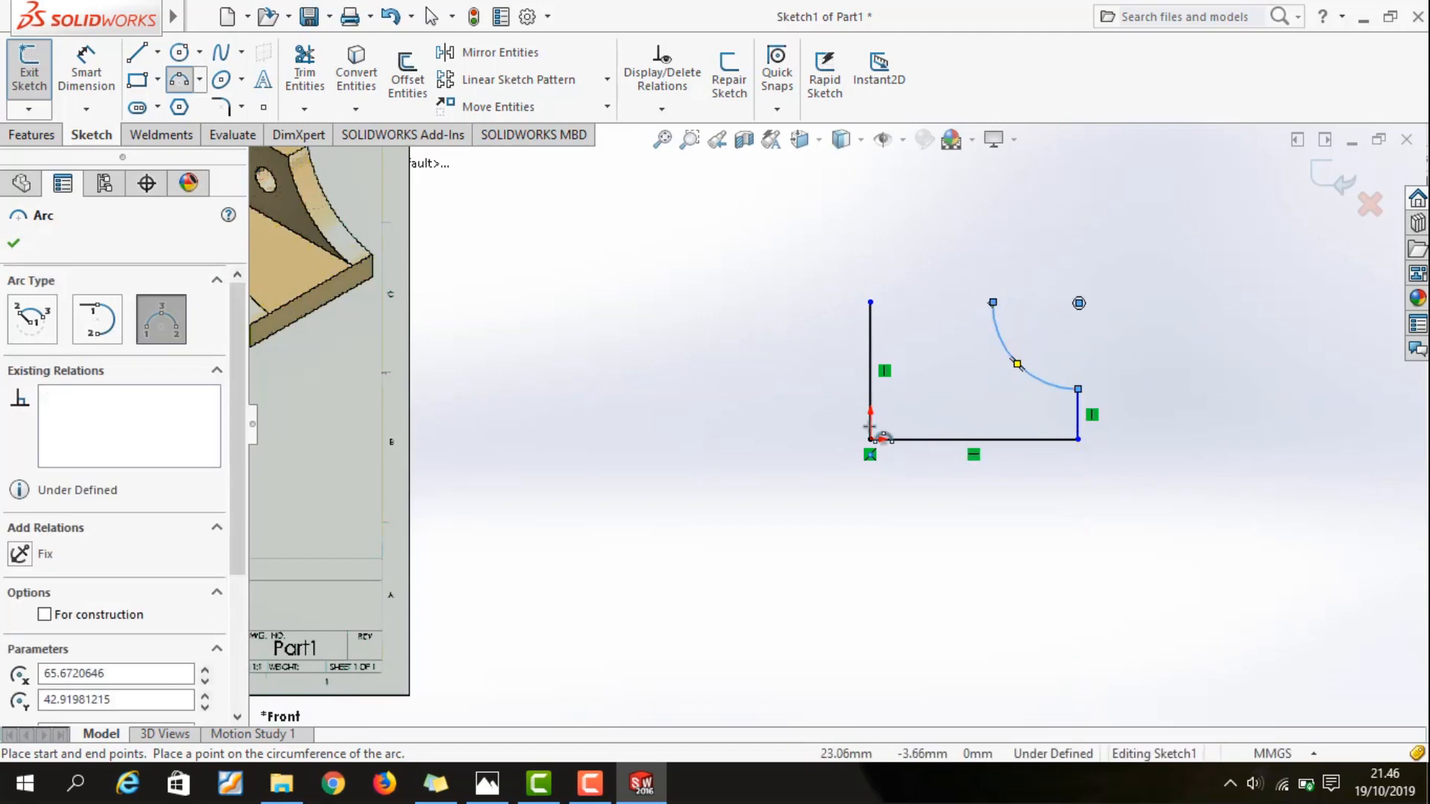
{"action": "key", "text": "Escape"}
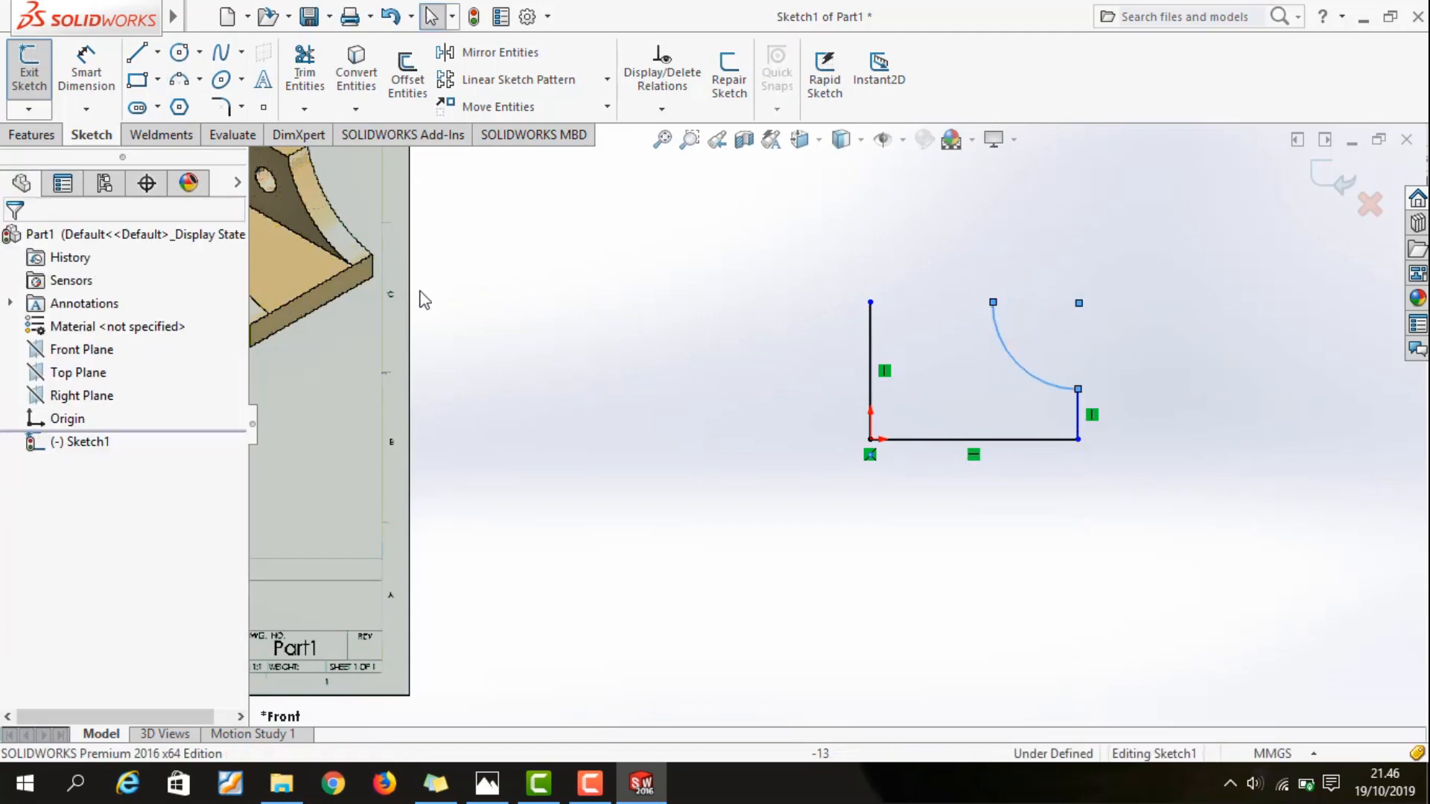
Close the profile with a horizontal line about 39 mm long from the arc's upper end to the tall vertical line
{"action": "left_click", "coordinate": [136, 52]}
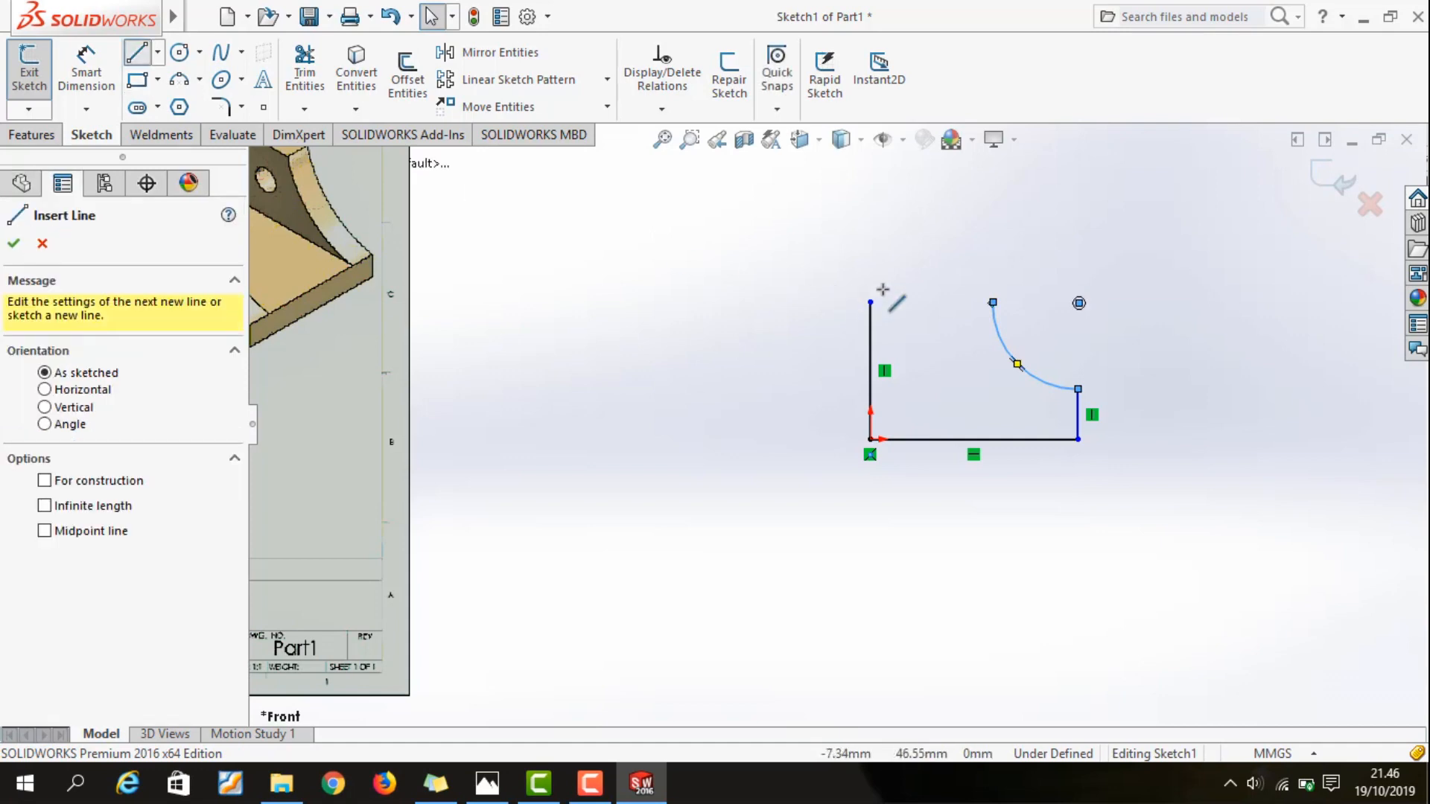
{"action": "left_click", "coordinate": [993, 303]}
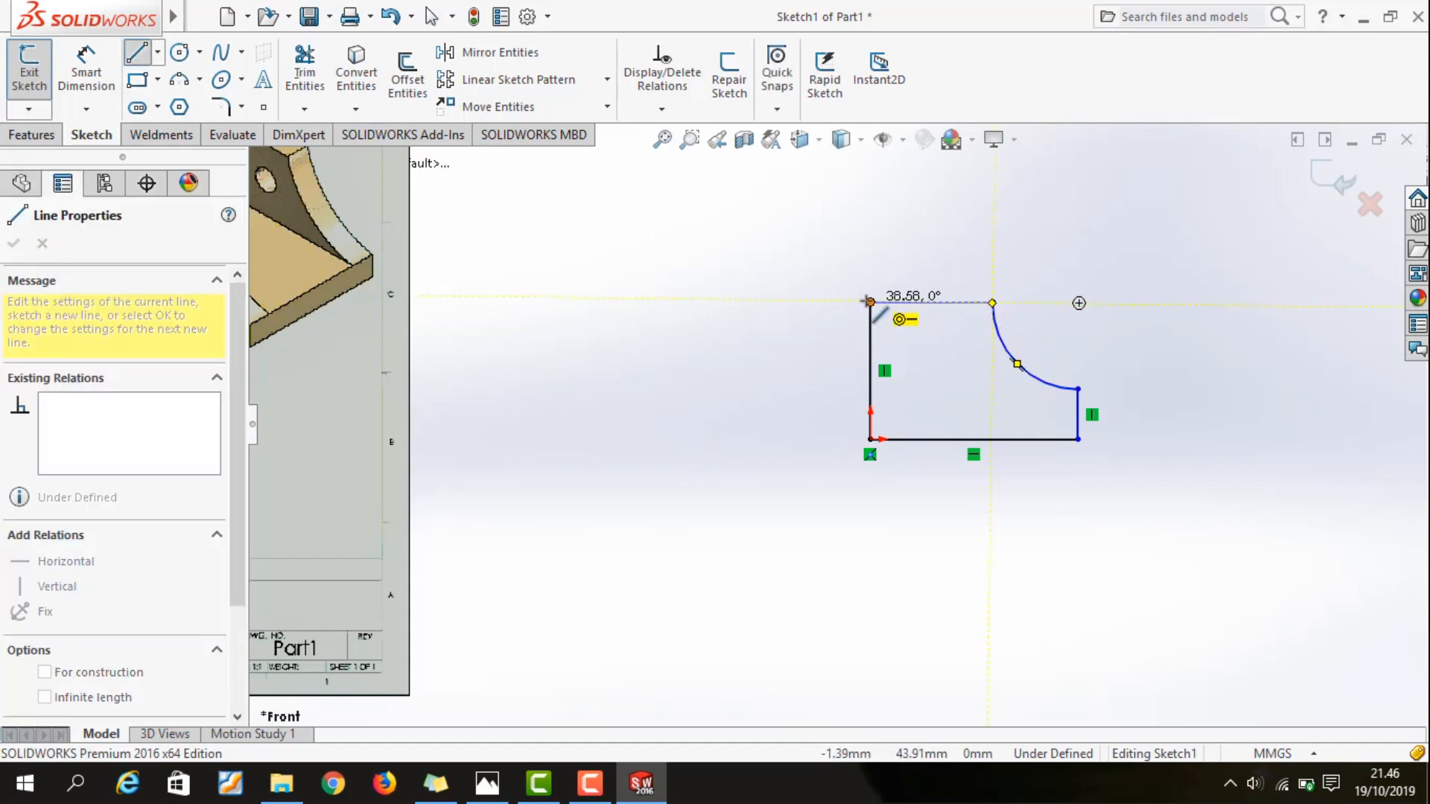
{"action": "left_click", "coordinate": [870, 301]}
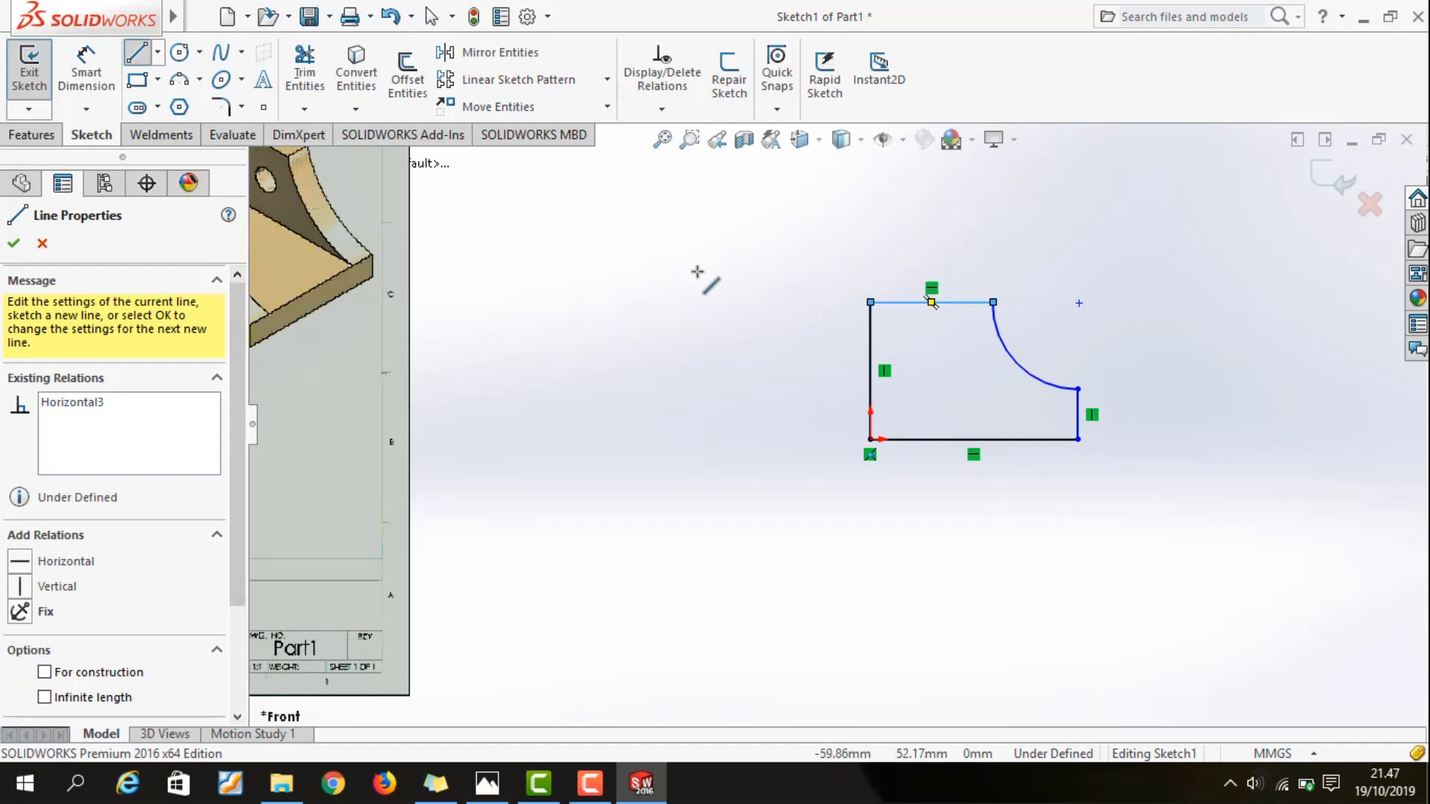
{"action": "key", "text": "Escape"}
{"action": "key", "text": "Escape"}
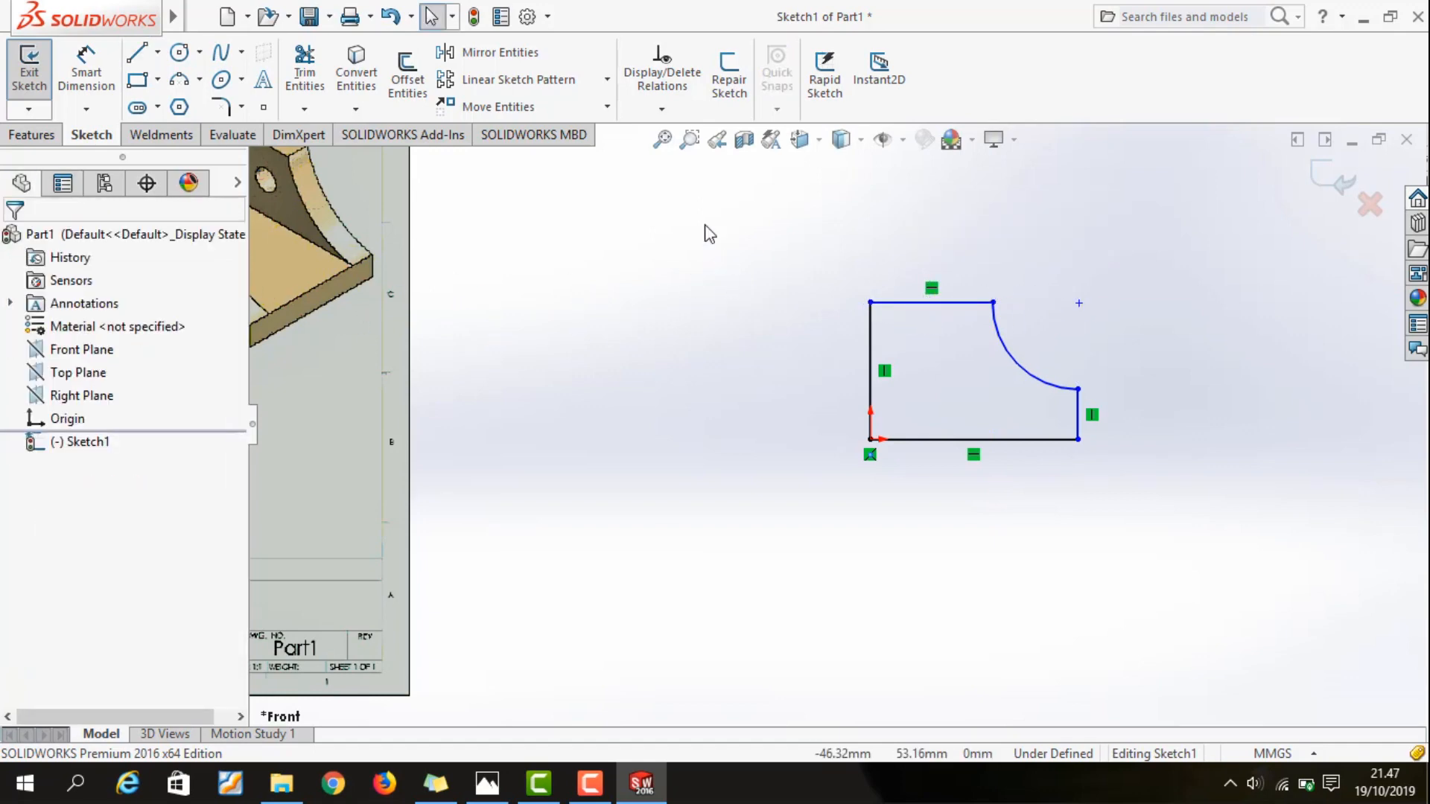
Dimension the tall vertical line at the origin to 50 mm and the profile's bottom line to 72 mm
{"action": "left_click", "coordinate": [86, 71]}
{"action": "left_click", "coordinate": [870, 350]}
{"action": "left_click", "coordinate": [760, 372]}
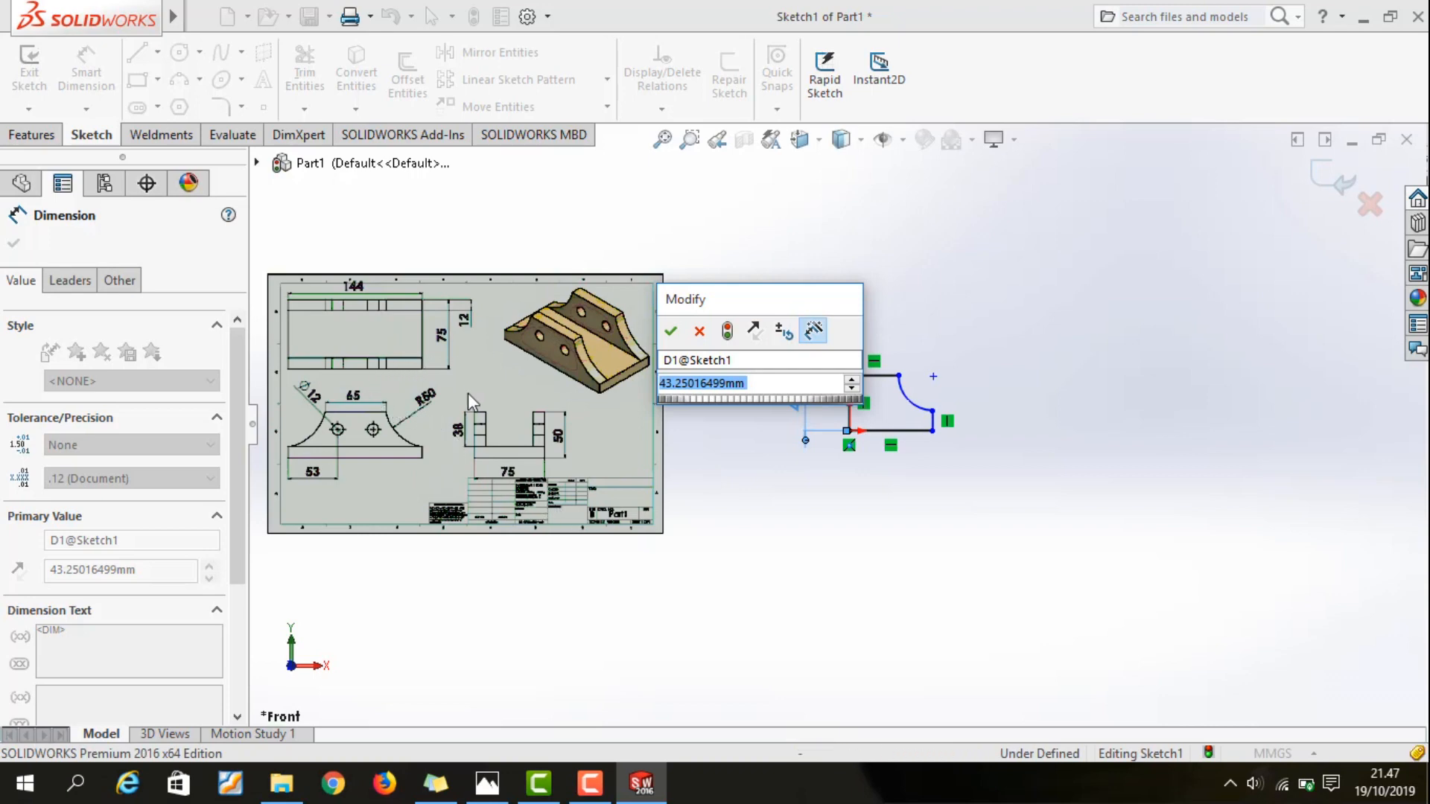
{"action": "type", "text": "50"}
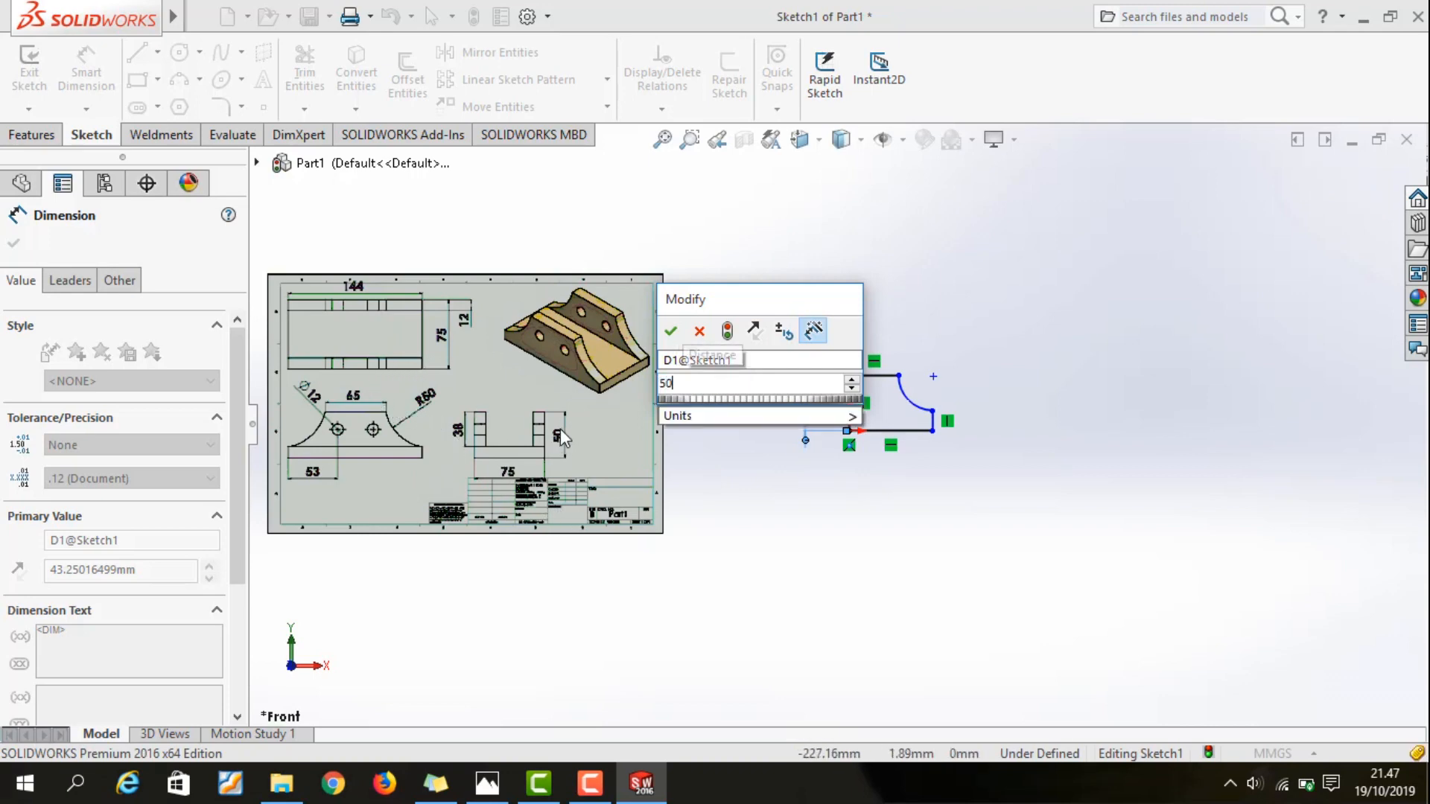
{"action": "key", "text": "Return"}
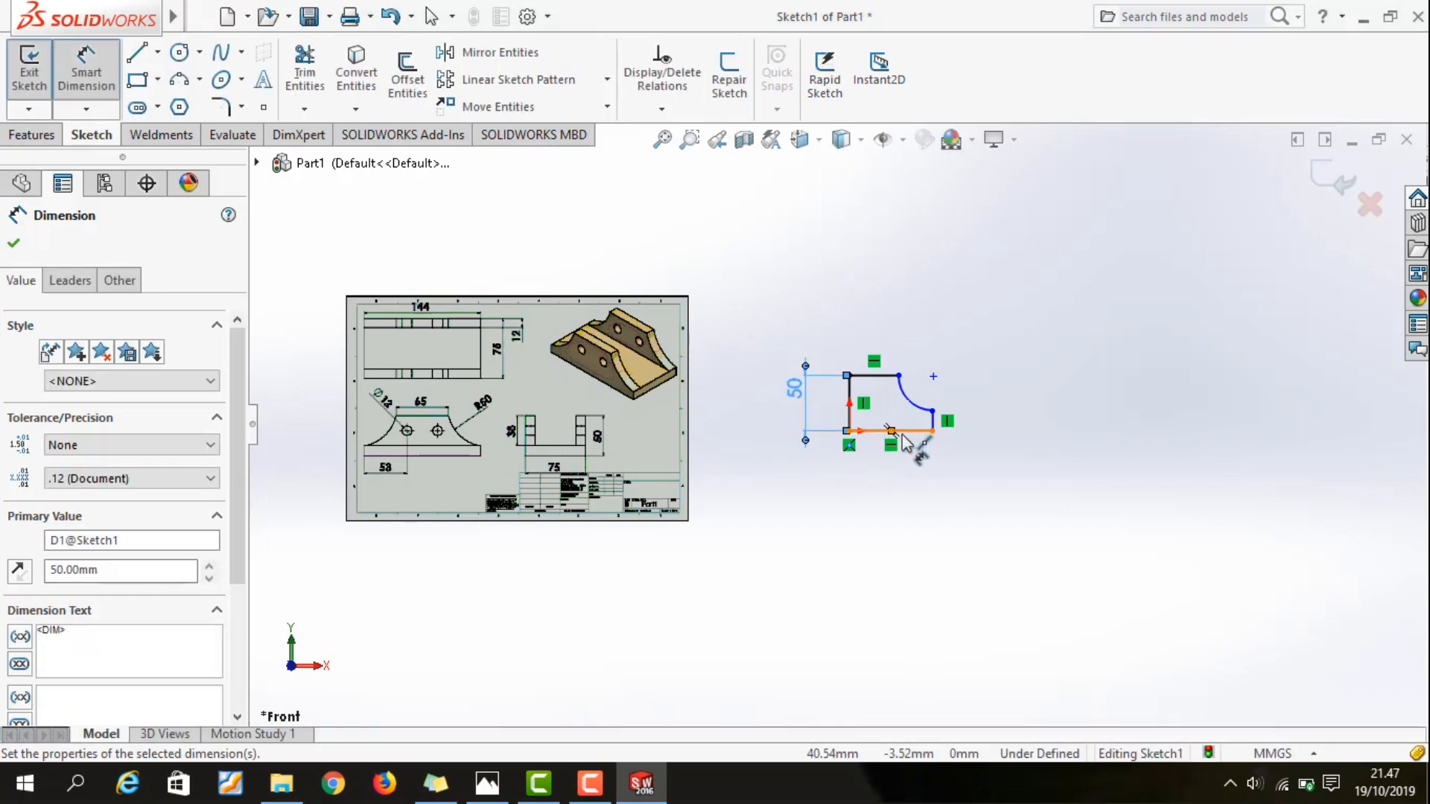
{"action": "left_click", "coordinate": [905, 431]}
{"action": "left_click", "coordinate": [918, 484]}
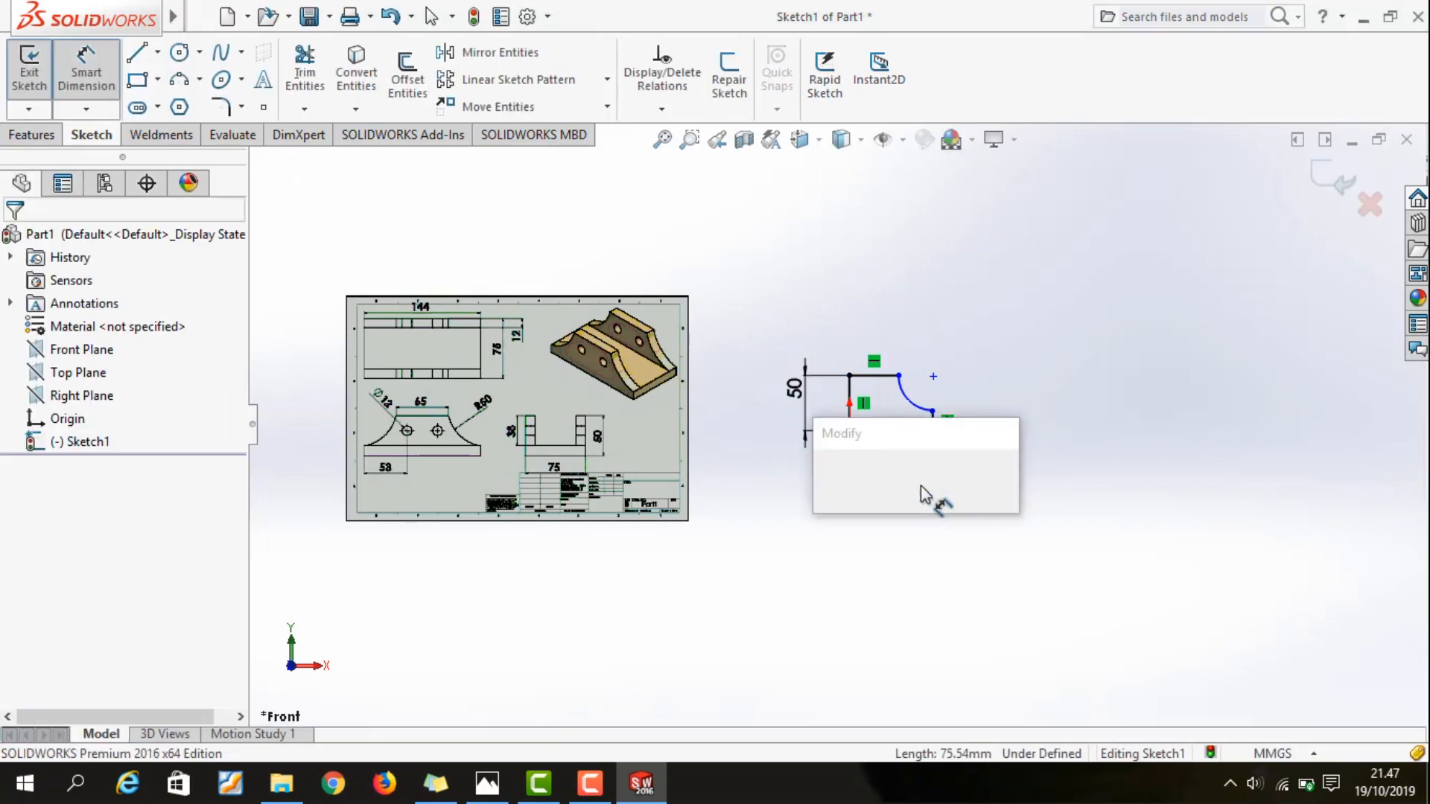
{"action": "type", "text": "72"}
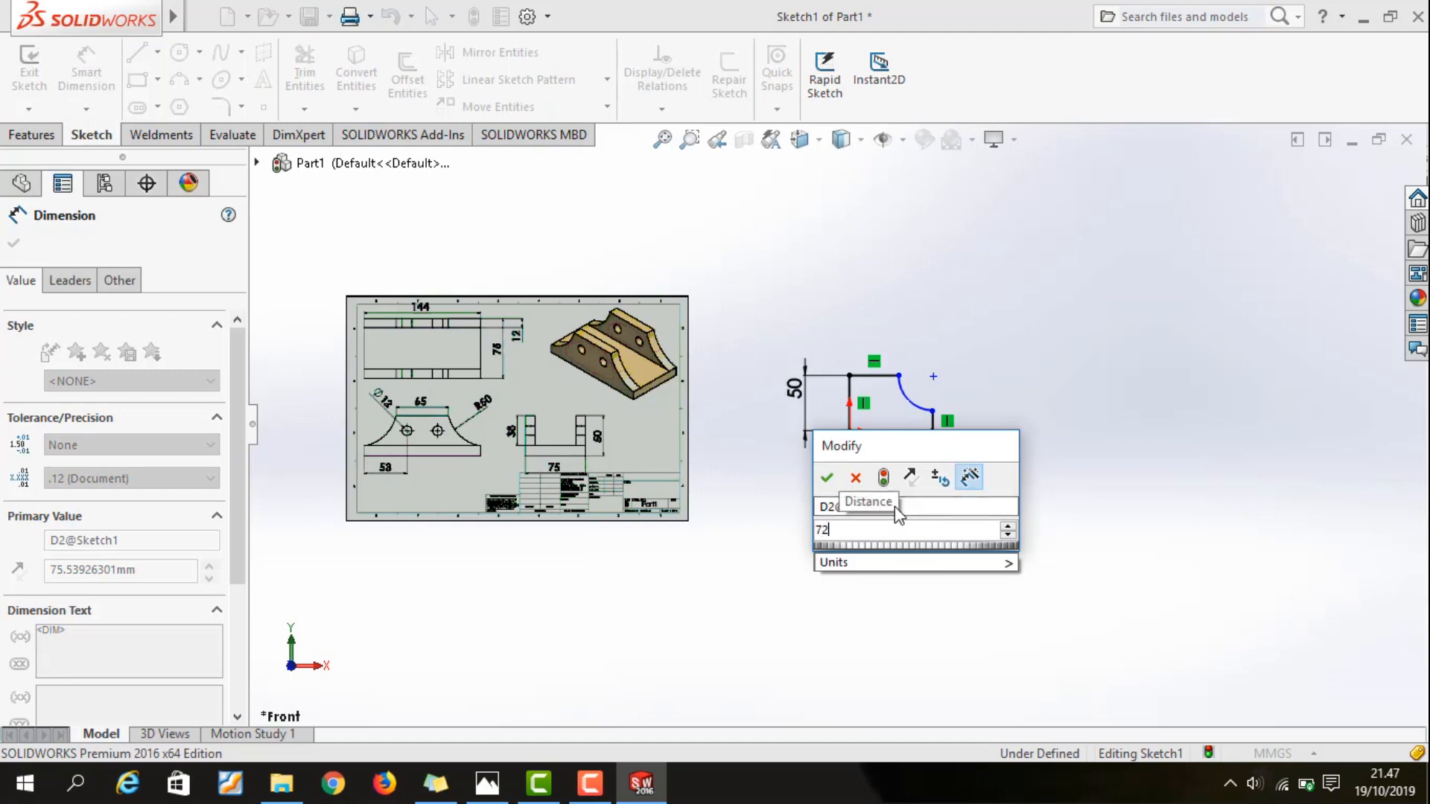
{"action": "key", "text": "Return"}
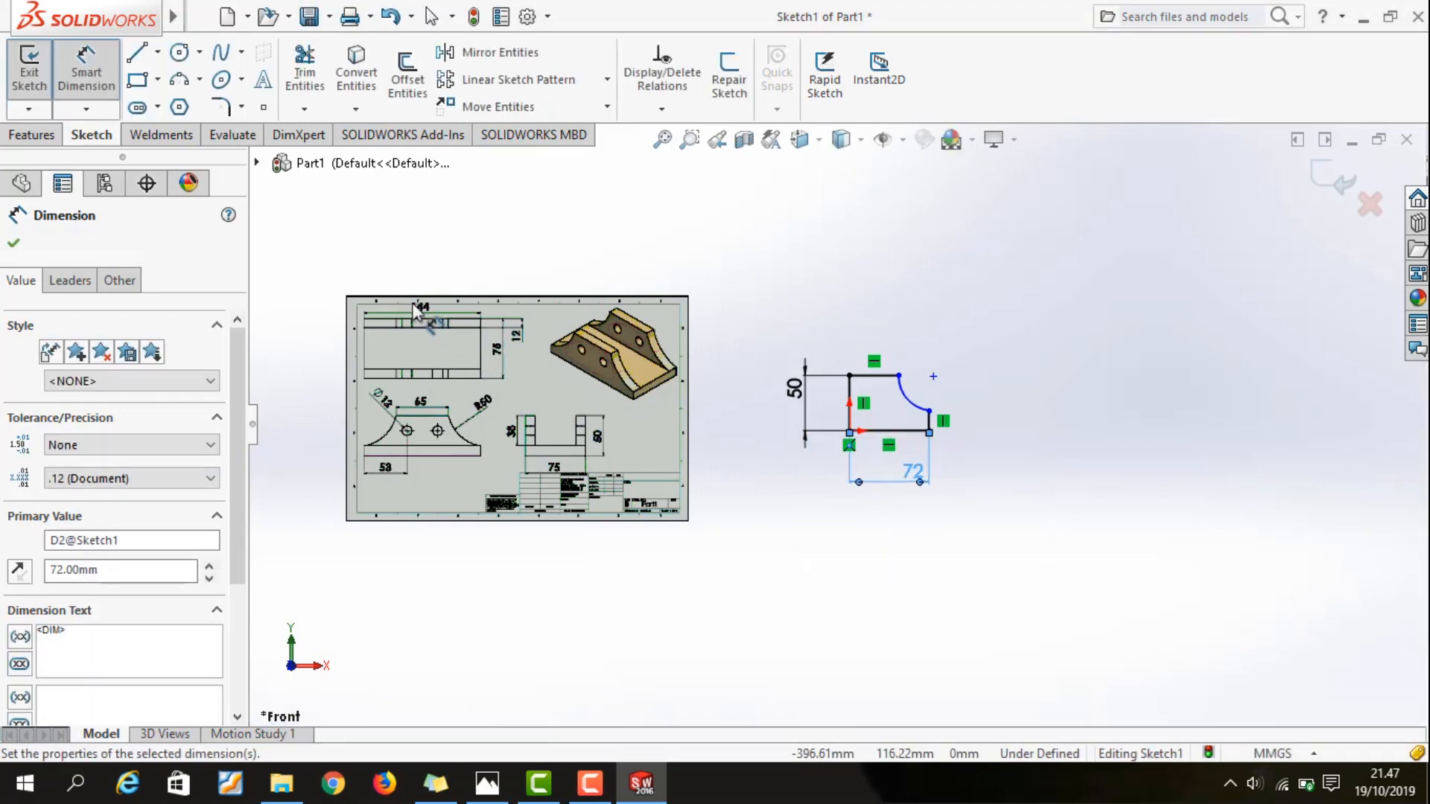
Dimension the short vertical line on the right side to 12 mm and the top horizontal line to 32.5 mm
{"action": "left_click", "coordinate": [931, 426]}
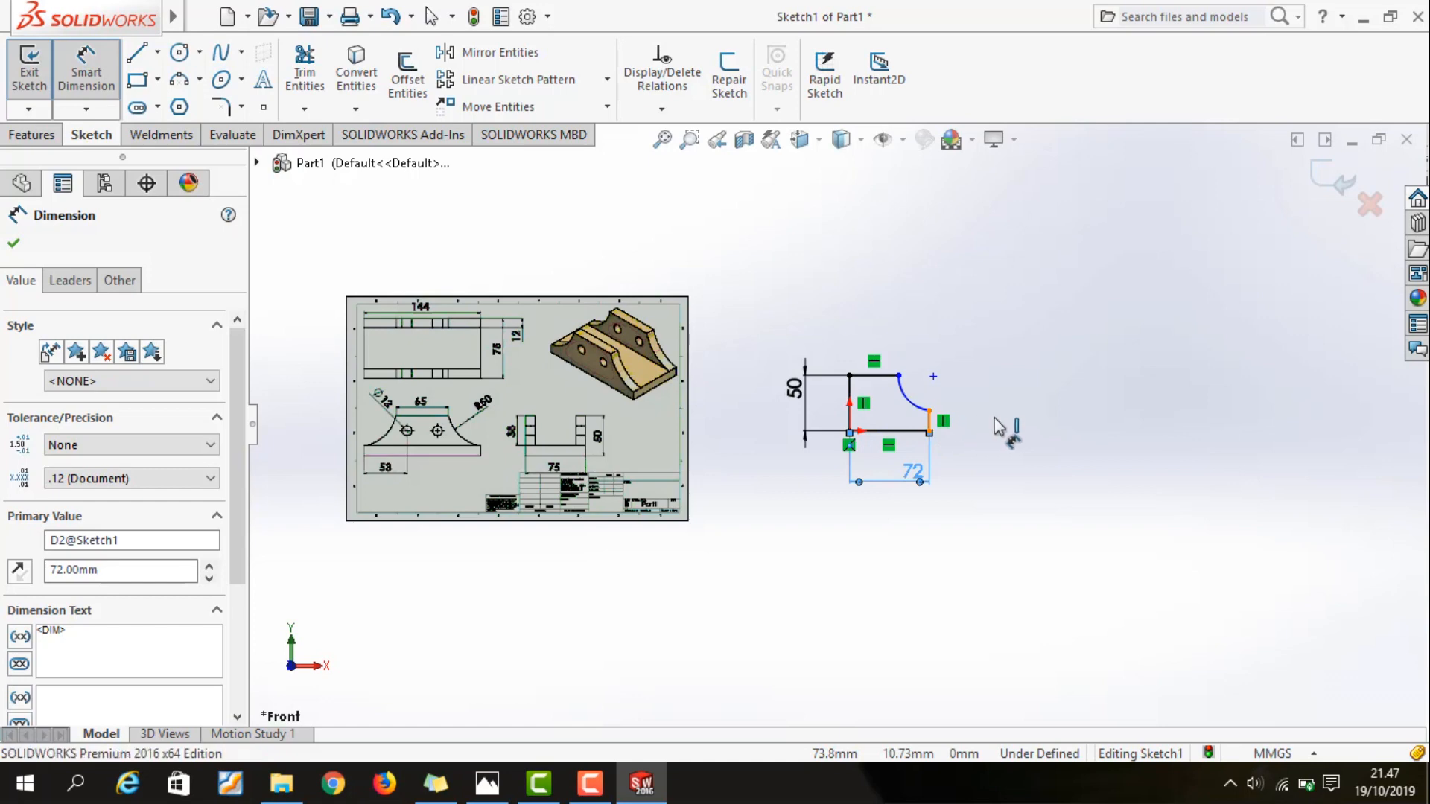
{"action": "left_click", "coordinate": [1001, 425]}
{"action": "type", "text": "12"}
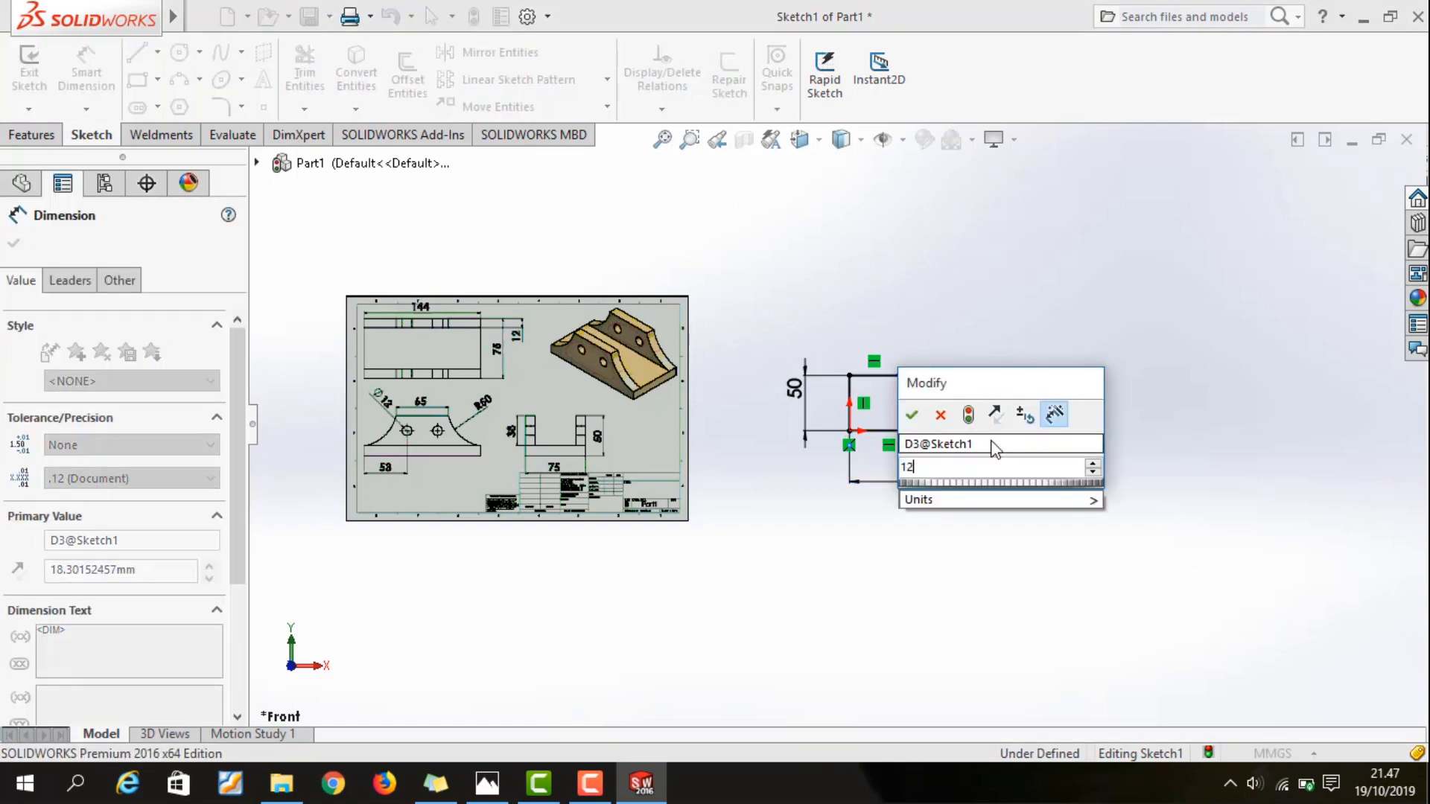
{"action": "key", "text": "Return"}
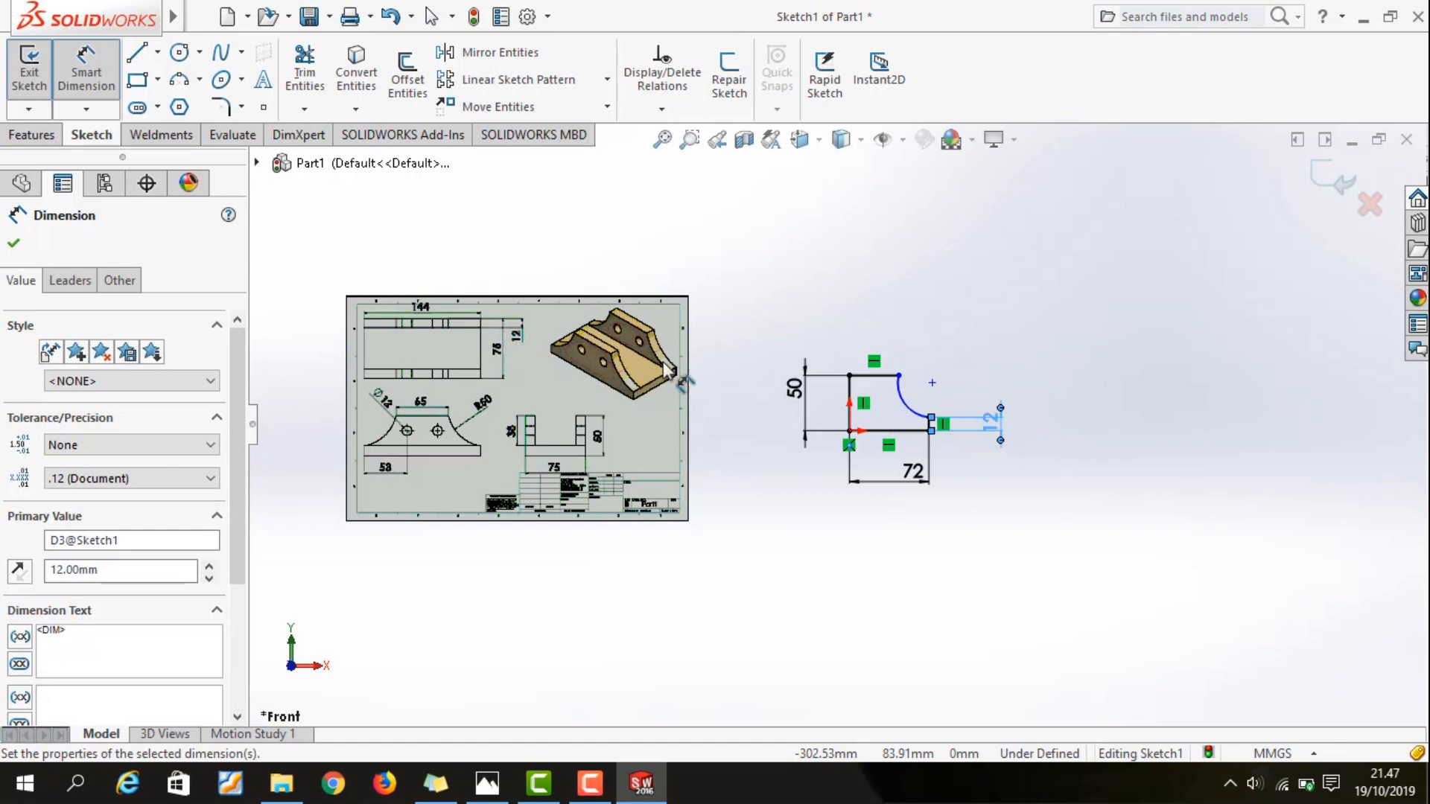
{"action": "left_click", "coordinate": [879, 375]}
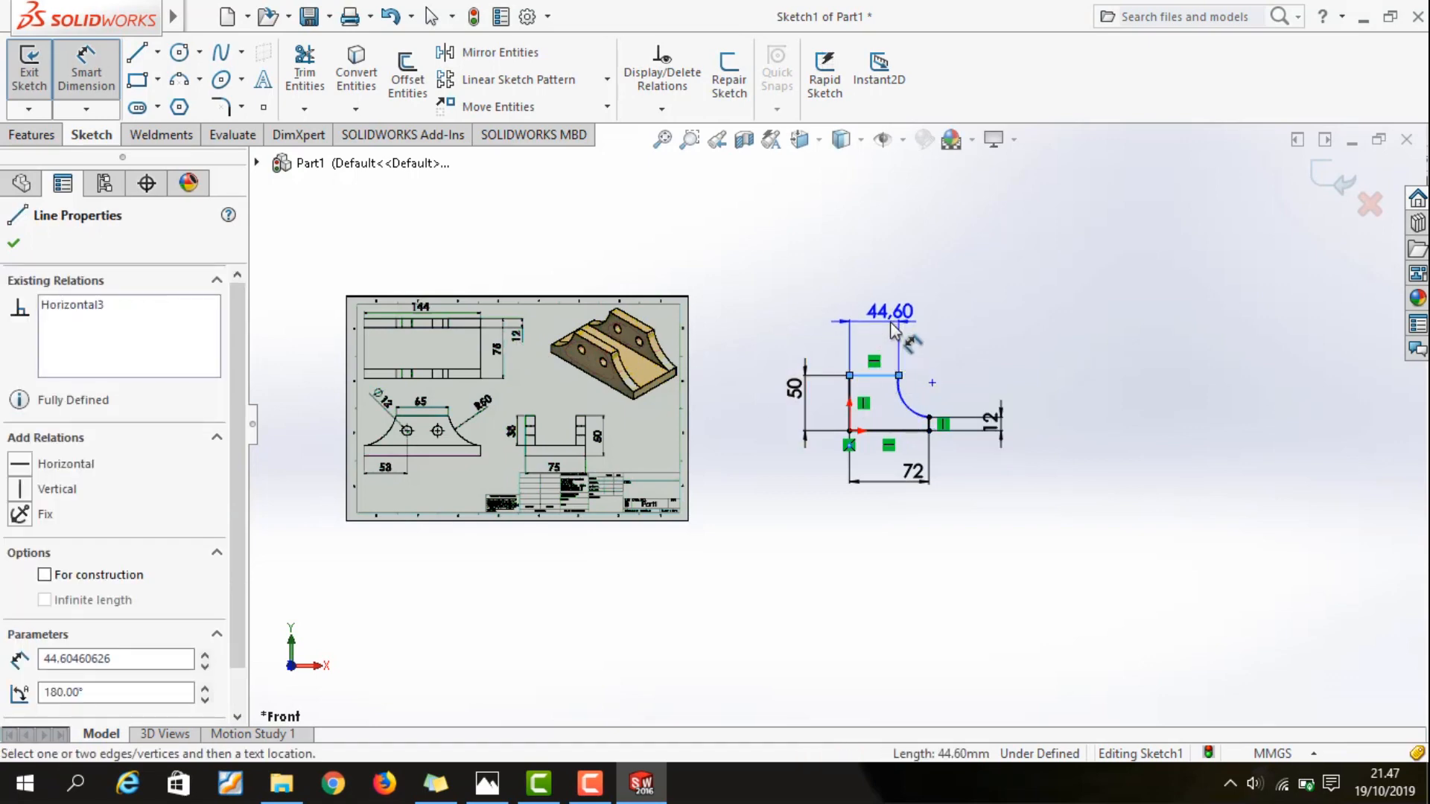
{"action": "left_click", "coordinate": [892, 328]}
{"action": "type", "text": "32.5"}
{"action": "key", "text": "Return"}
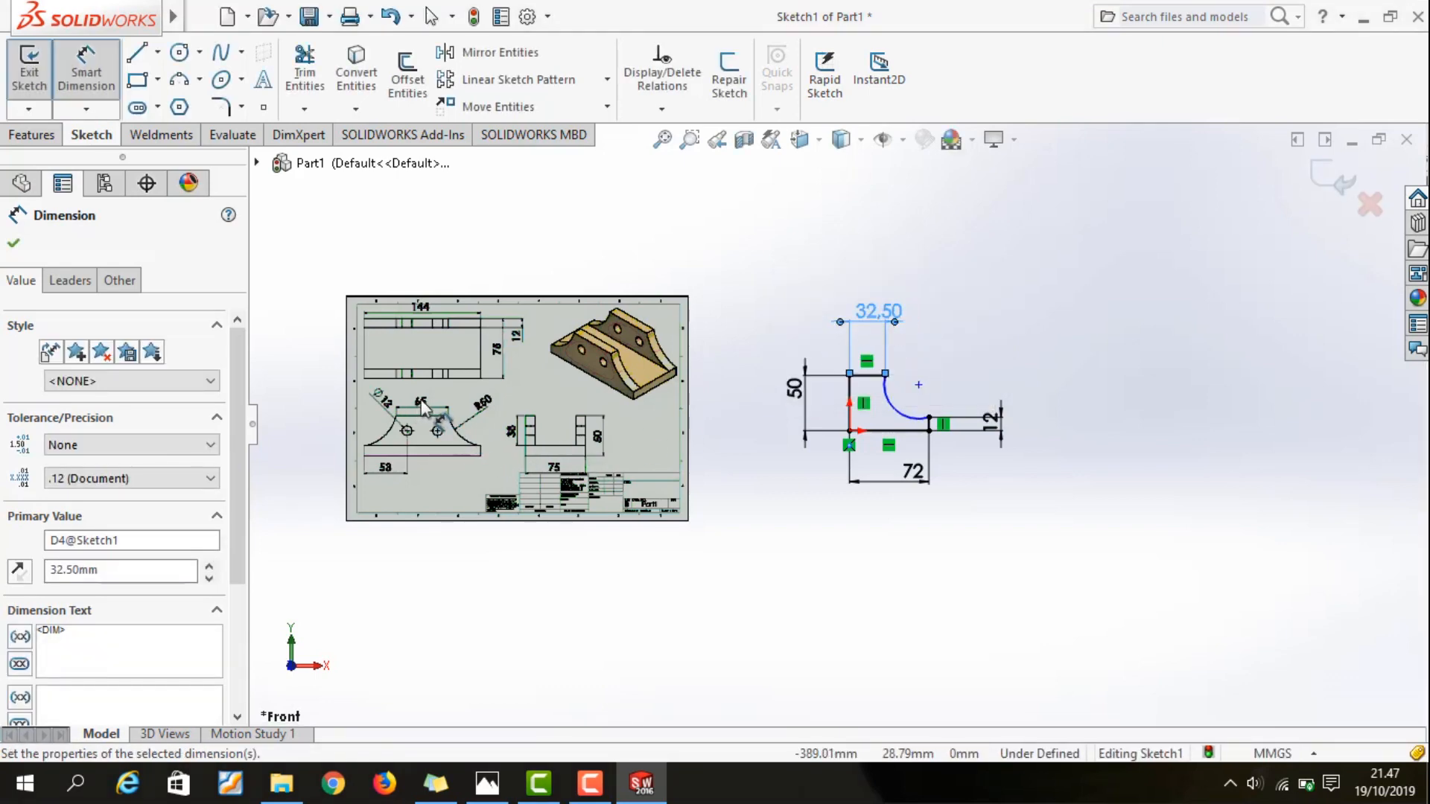
Dimension the concave arc with a radius of 50 mm and finish dimensioning
{"action": "left_click", "coordinate": [892, 408]}
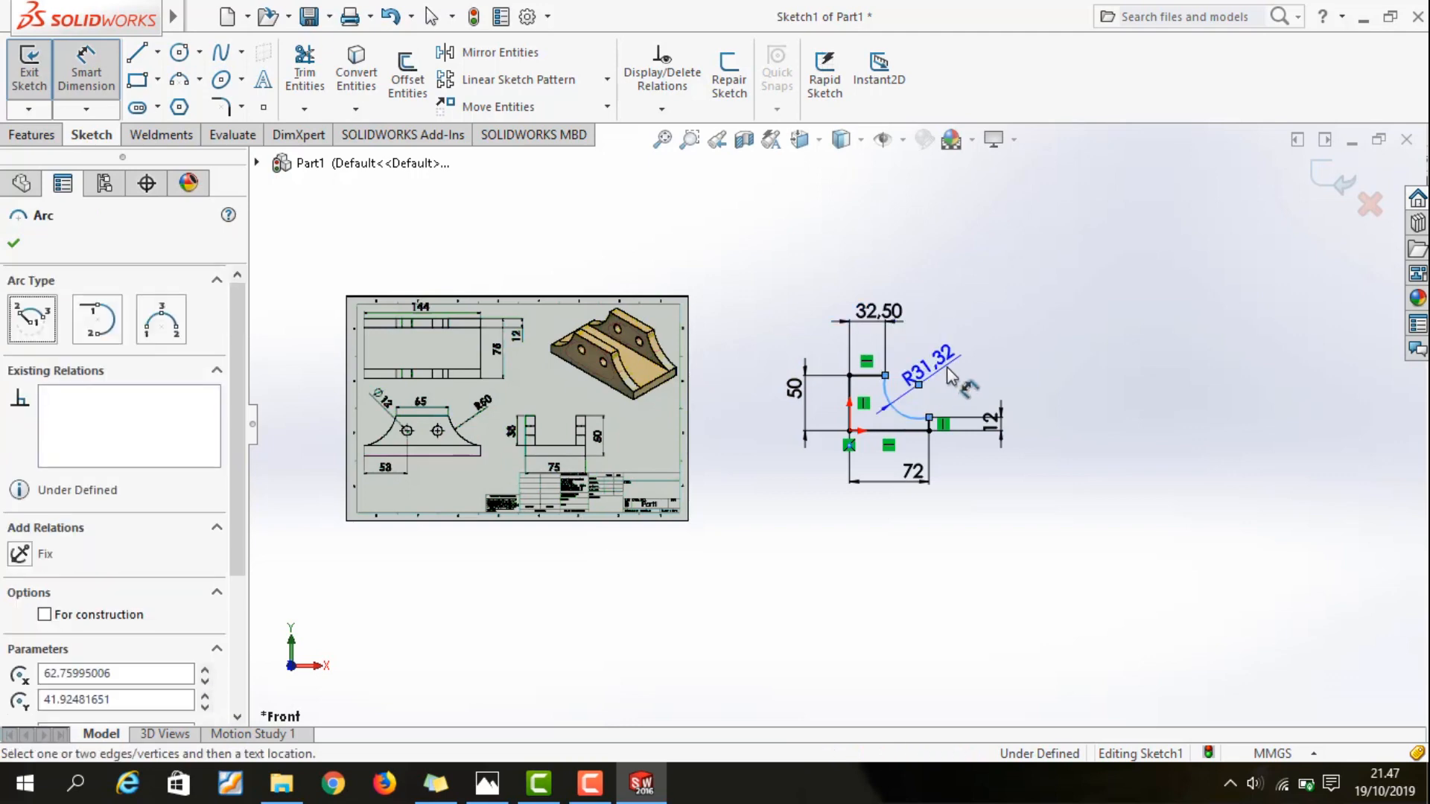
{"action": "left_click", "coordinate": [972, 361]}
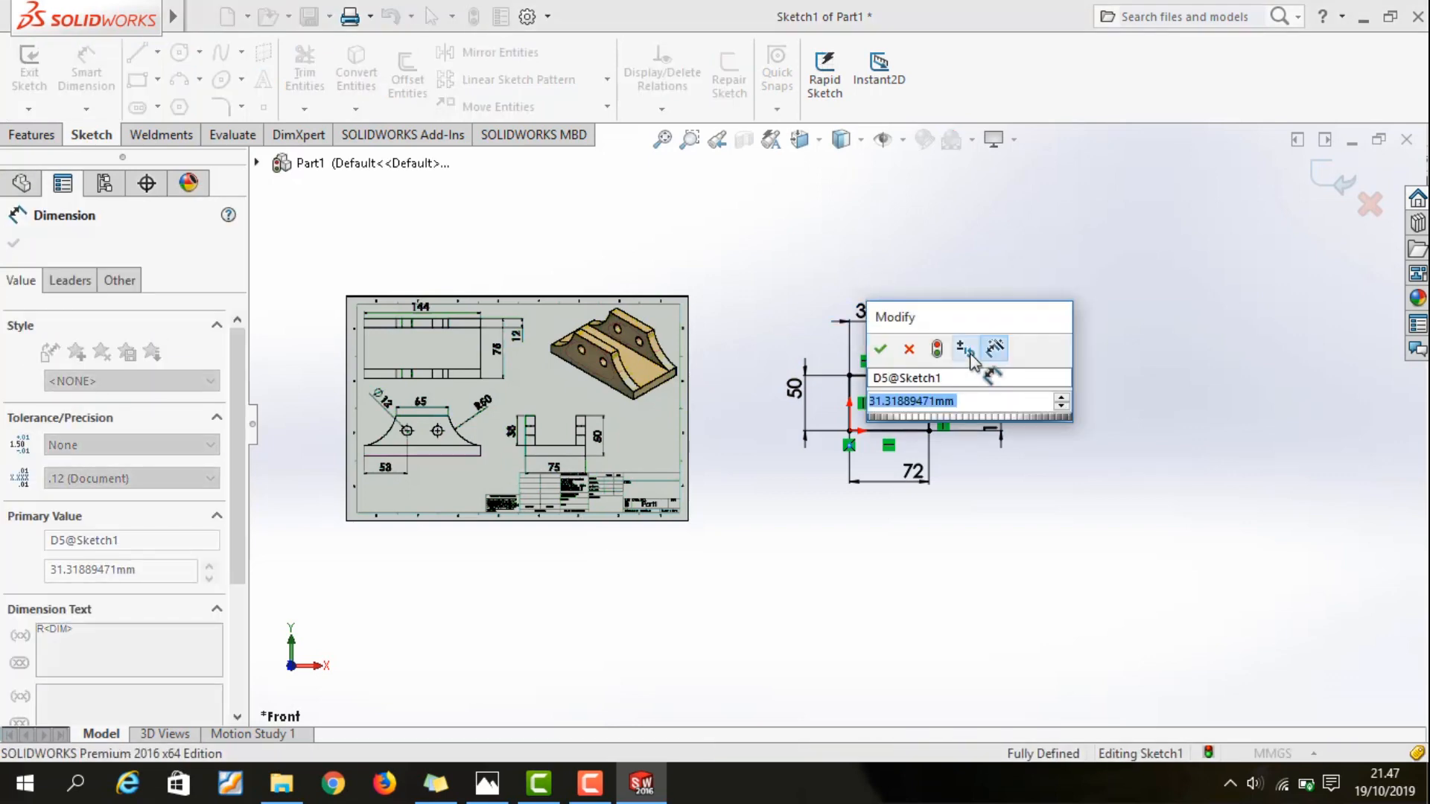
{"action": "type", "text": "50"}
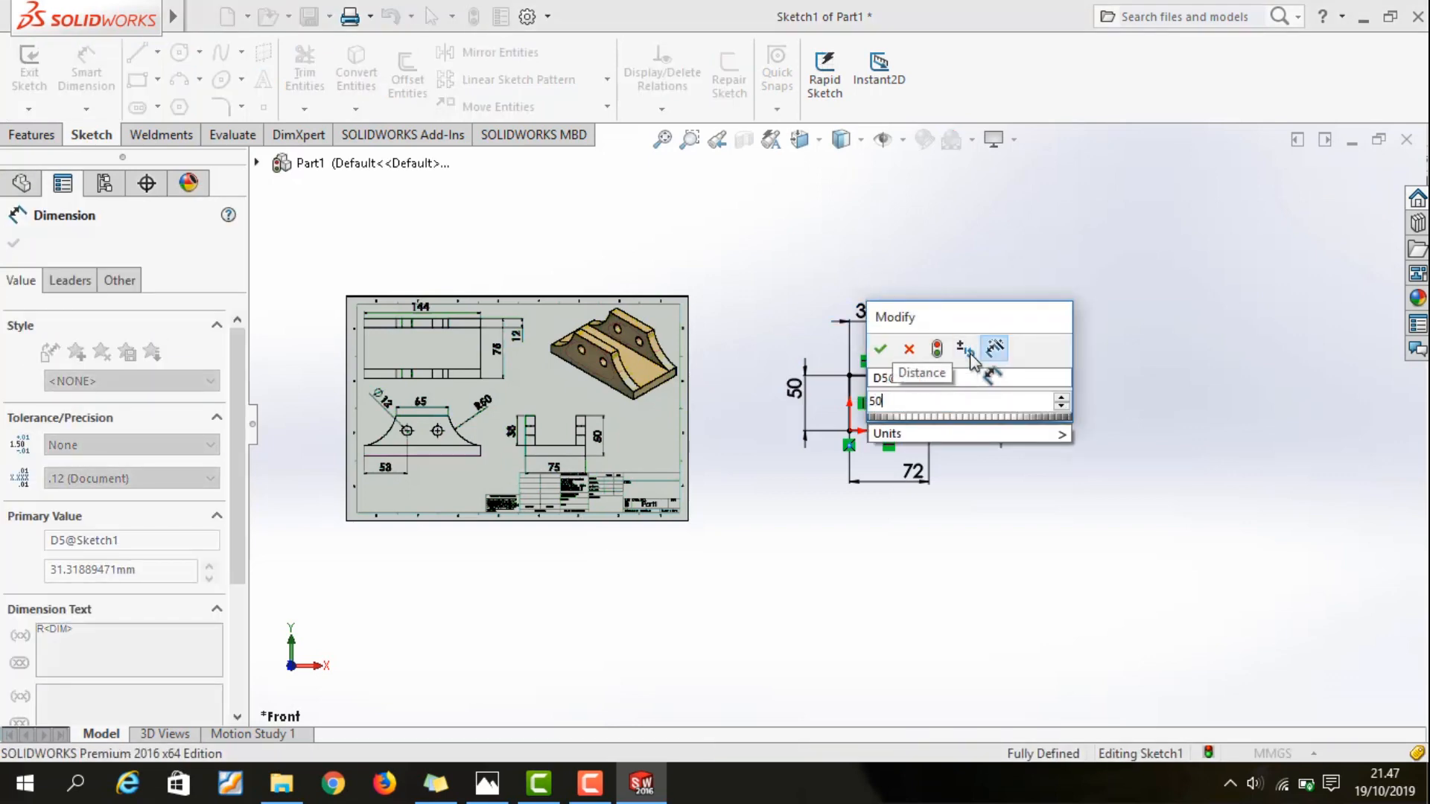
{"action": "key", "text": "Return"}
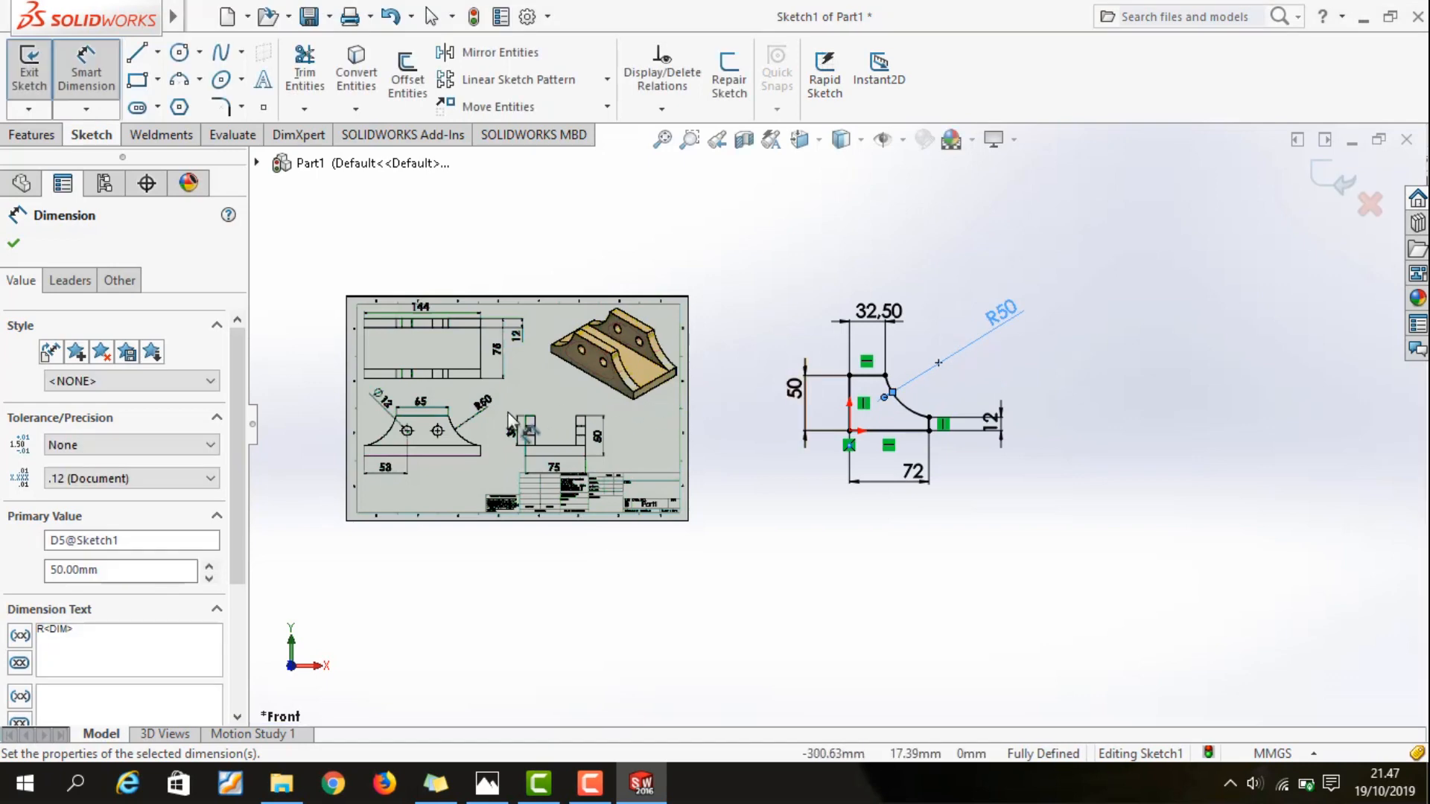
{"action": "scroll", "coordinate": [428, 418], "scroll_direction": "down", "scroll_amount": 3}
{"action": "scroll", "coordinate": [812, 423], "scroll_direction": "up", "scroll_amount": 2}
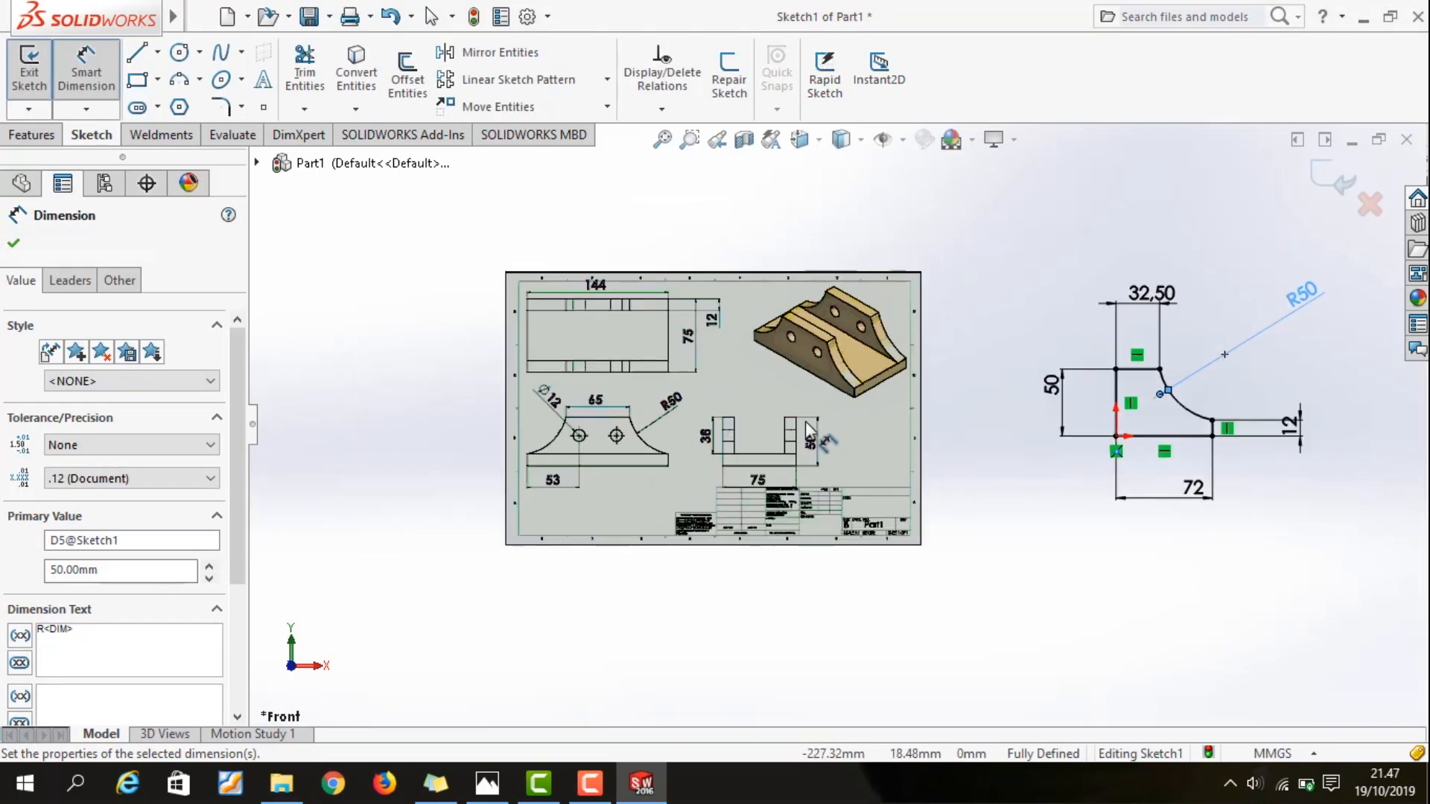
{"action": "scroll", "coordinate": [808, 432], "scroll_direction": "up", "scroll_amount": 2}
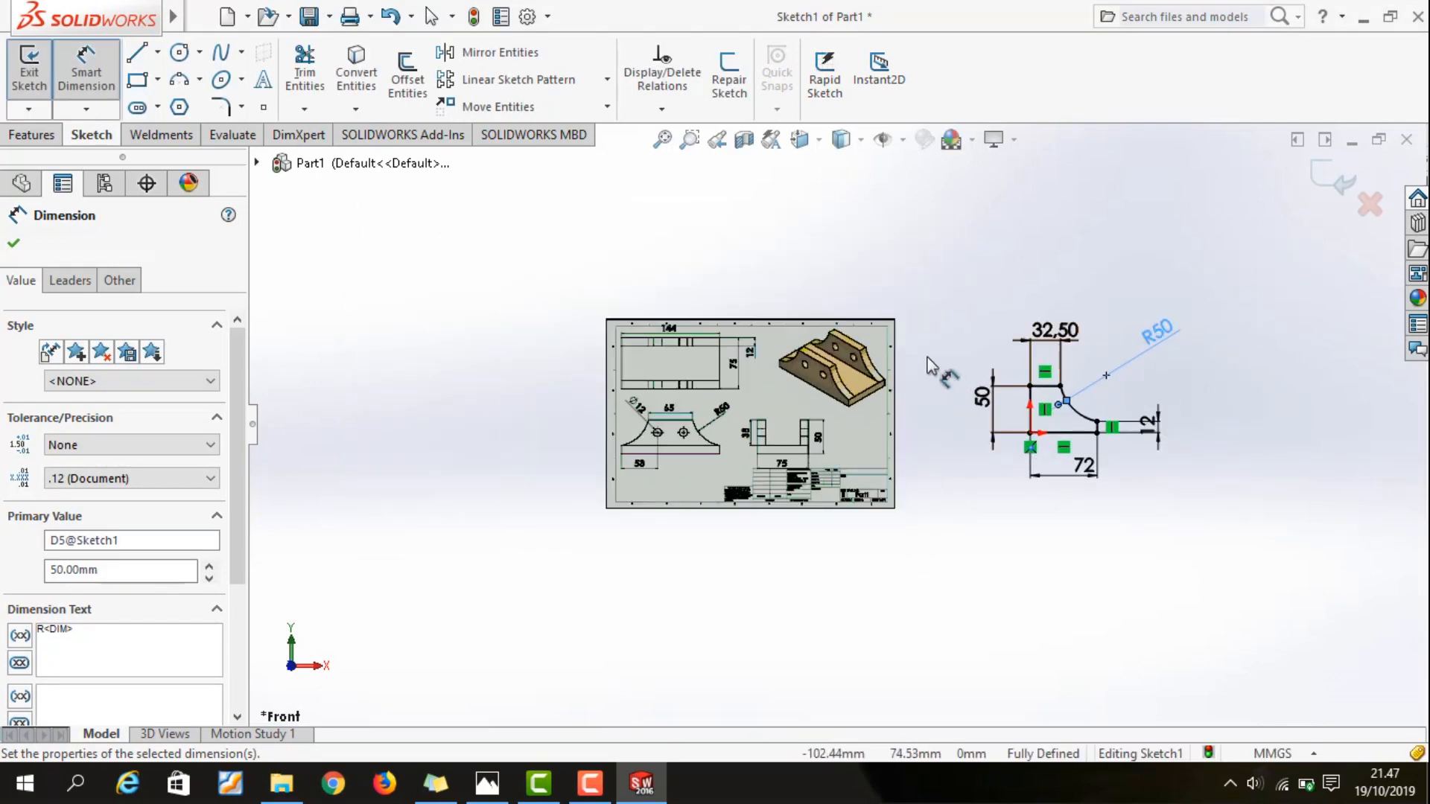
{"action": "left_click", "coordinate": [86, 71]}
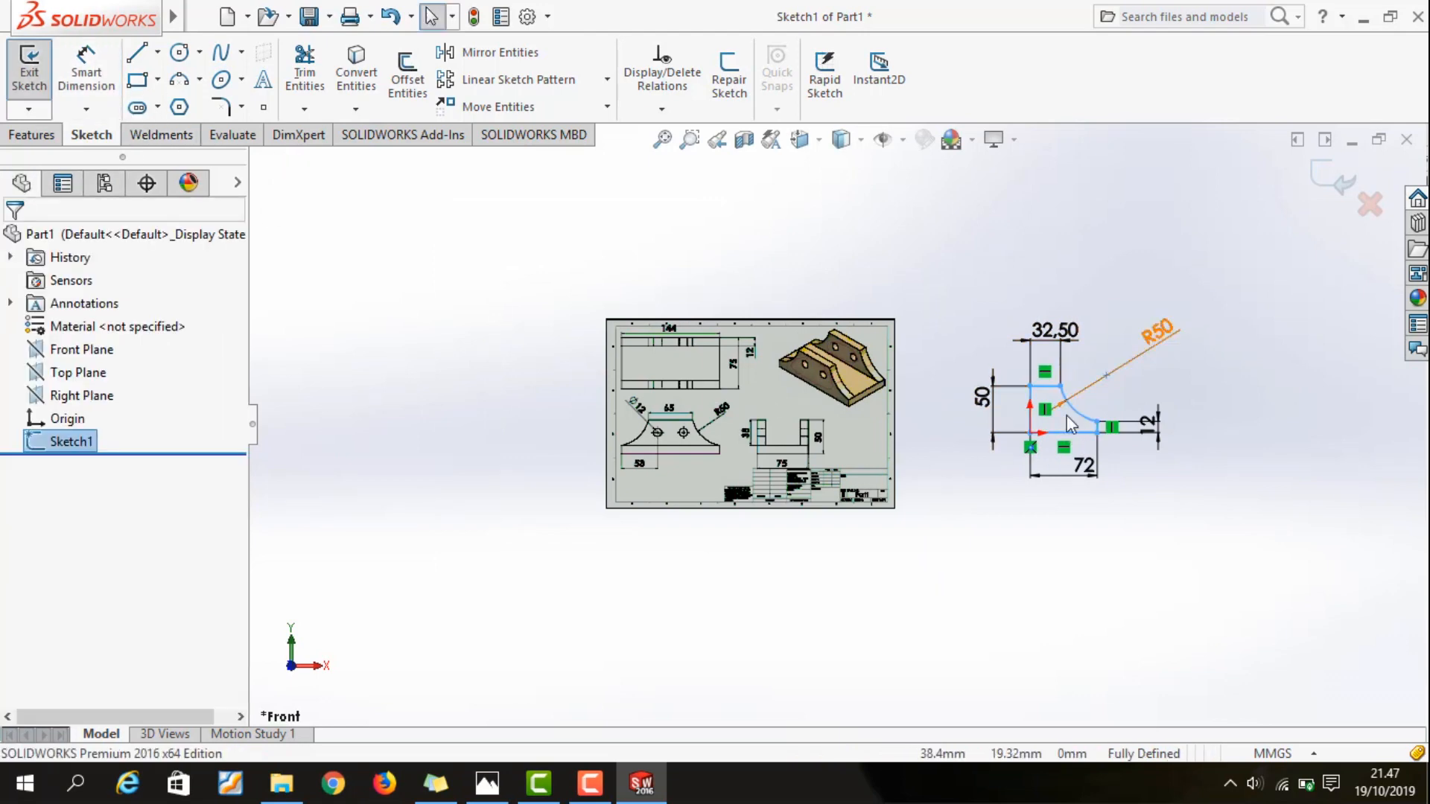
Convert the 50 mm vertical line through the origin into a construction line
{"action": "scroll", "coordinate": [1066, 414], "scroll_direction": "down", "scroll_amount": 2}
{"action": "scroll", "coordinate": [979, 402], "scroll_direction": "down", "scroll_amount": 2}
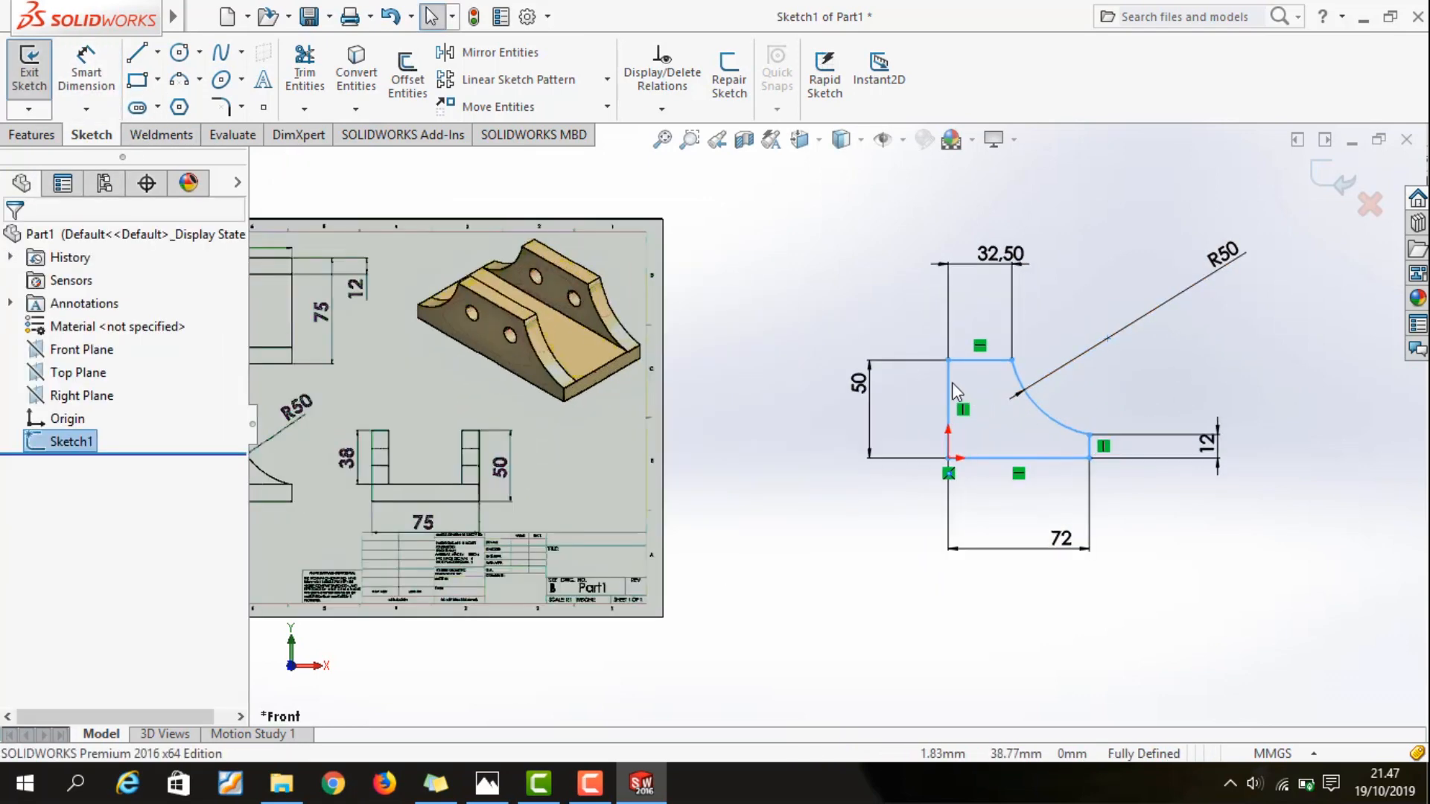
{"action": "left_click", "coordinate": [948, 384]}
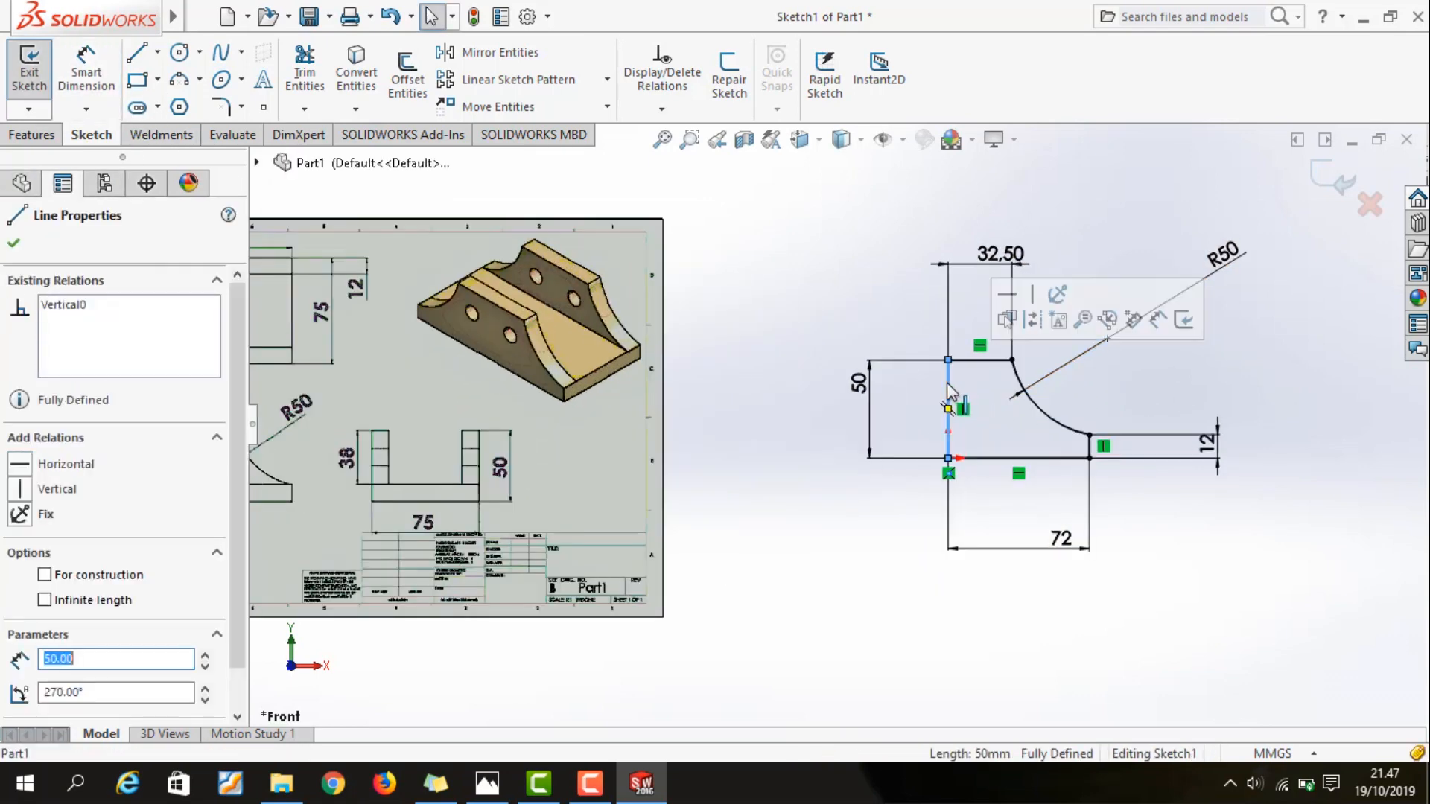
{"action": "left_click", "coordinate": [1034, 318]}
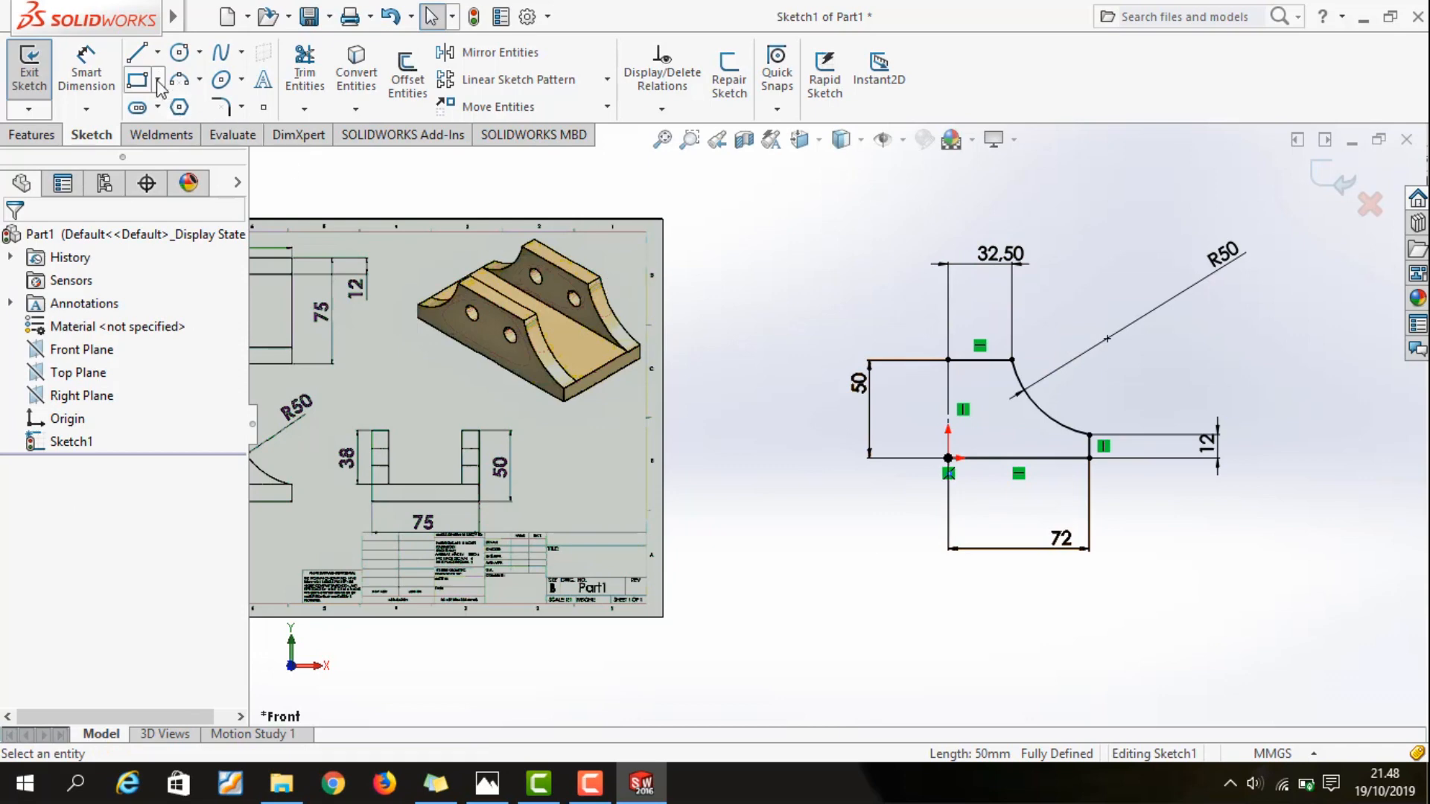
Sketch a circle about 14.4 mm in diameter inside the half-profile, between the construction line and the concave arc
{"action": "left_click", "coordinate": [178, 53]}
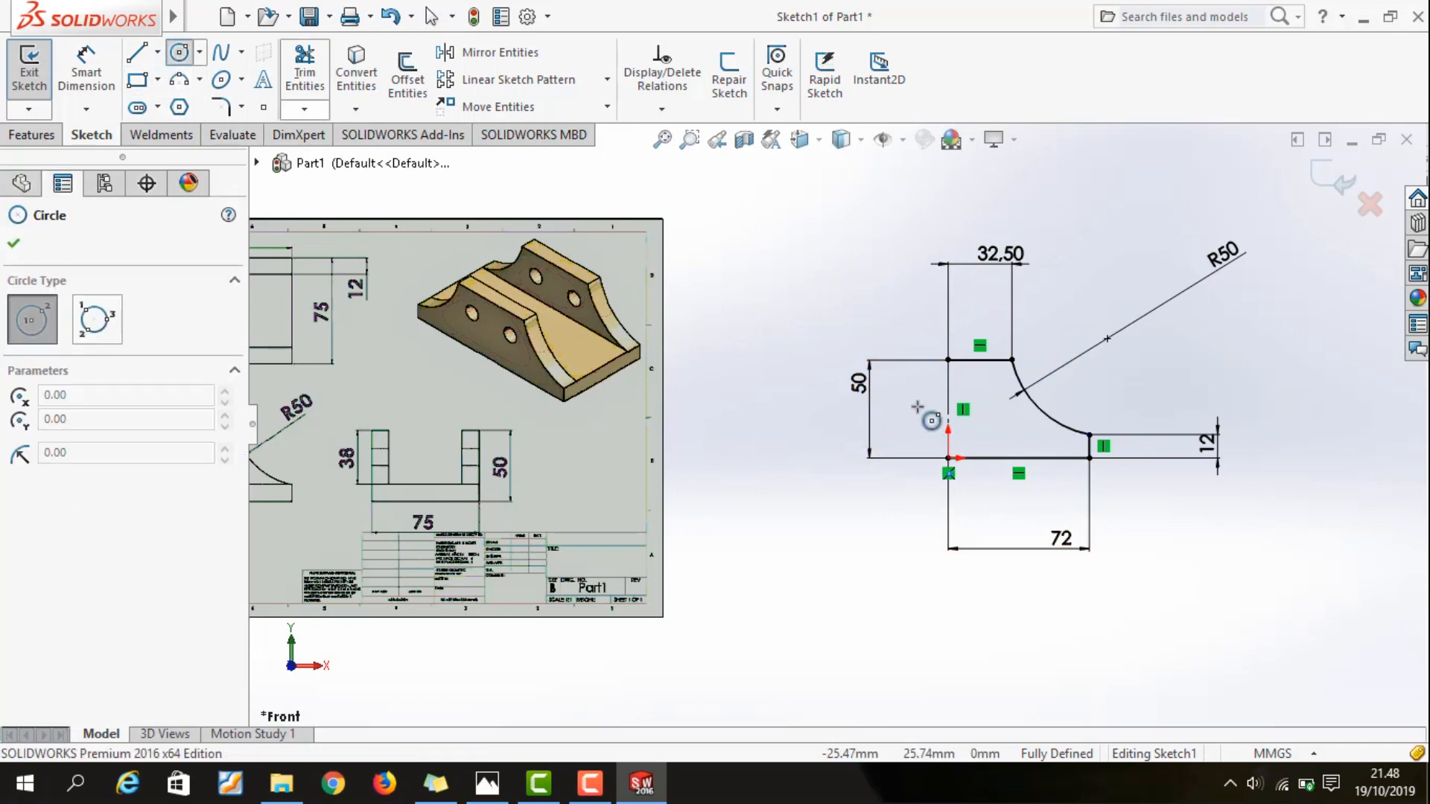
{"action": "scroll", "coordinate": [920, 406], "scroll_direction": "down", "scroll_amount": 3}
{"action": "left_click_drag", "start_coordinate": [1031, 370], "coordinate": [1051, 393]}
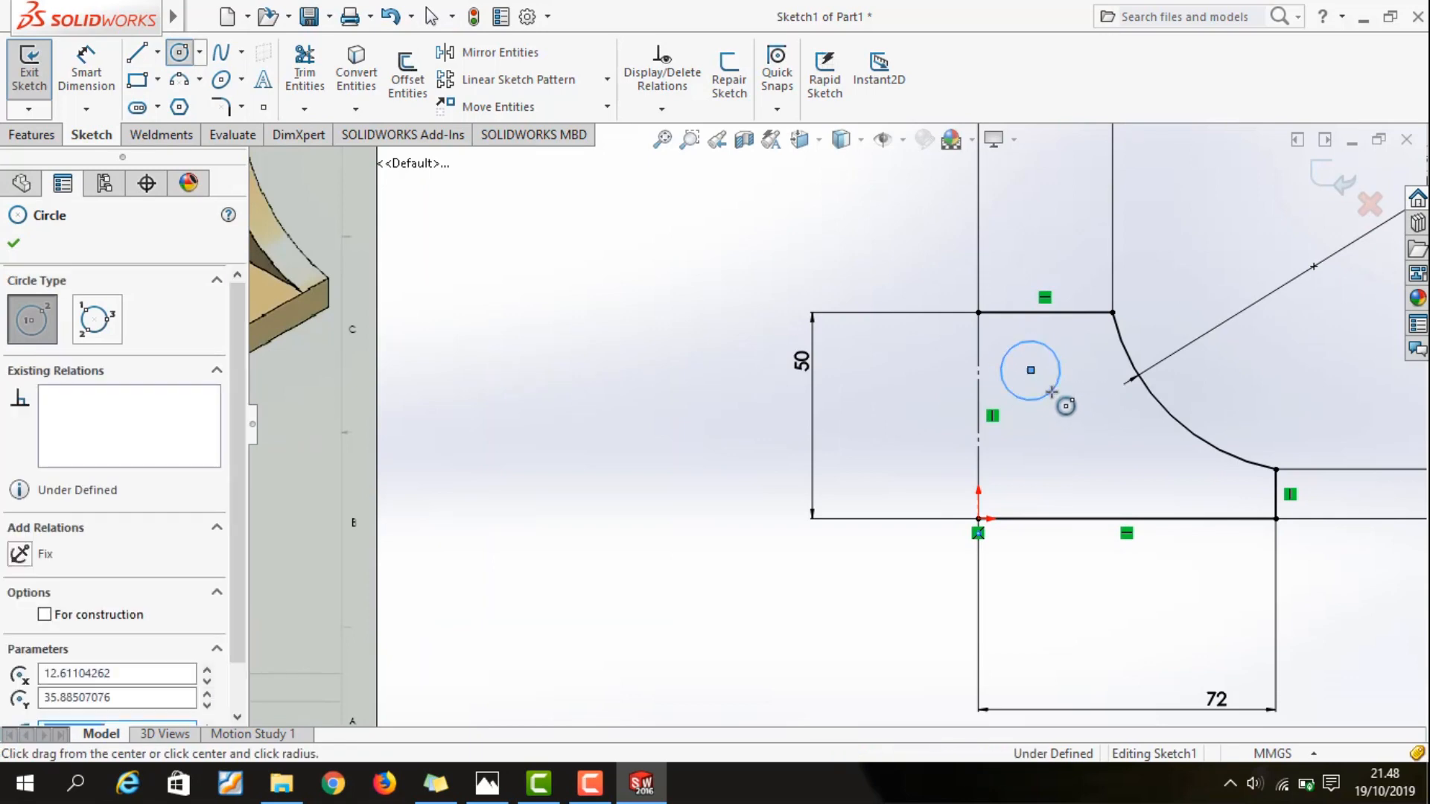
{"action": "scroll", "coordinate": [240, 589], "scroll_direction": "down", "scroll_amount": 1}
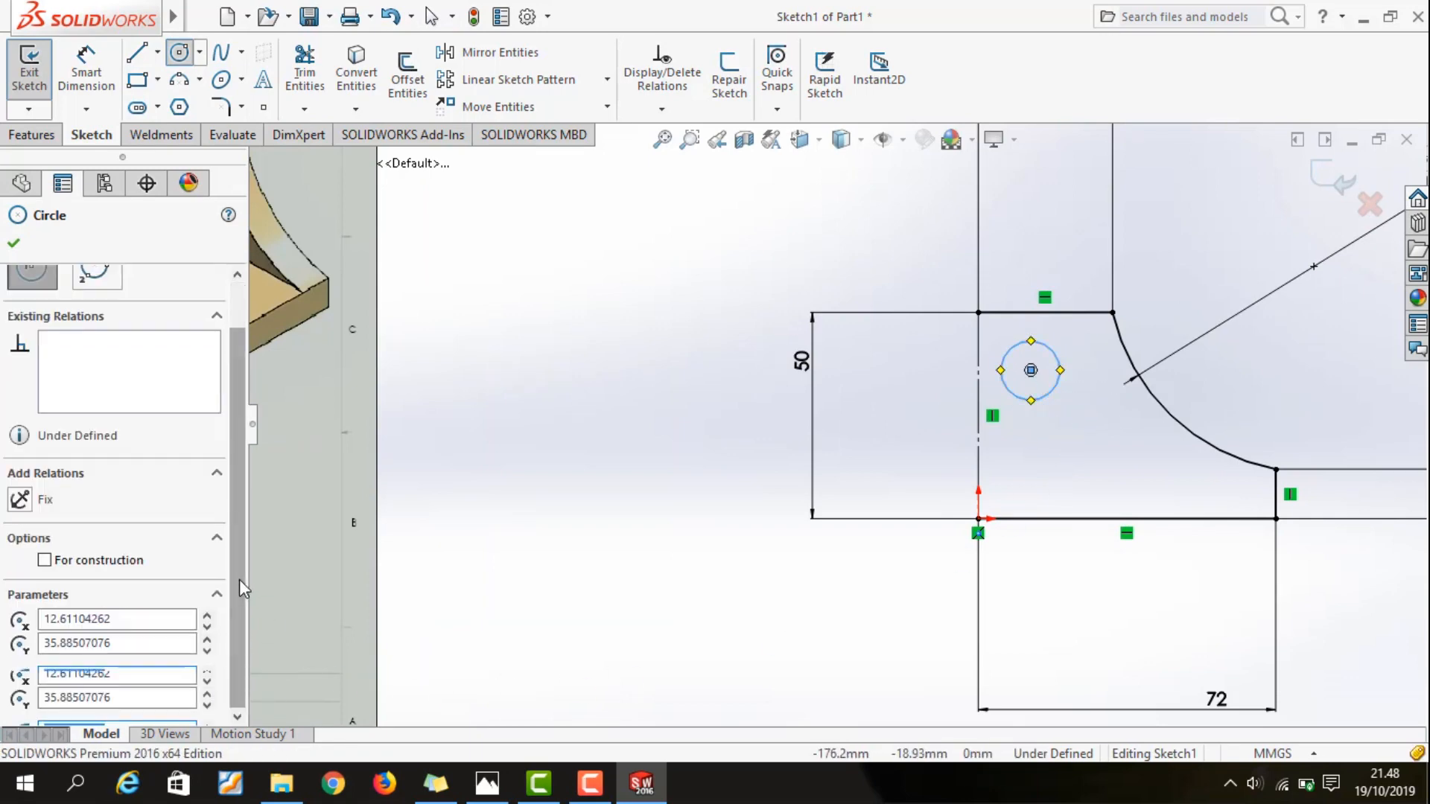
{"action": "scroll", "coordinate": [558, 505], "scroll_direction": "up", "scroll_amount": 5}
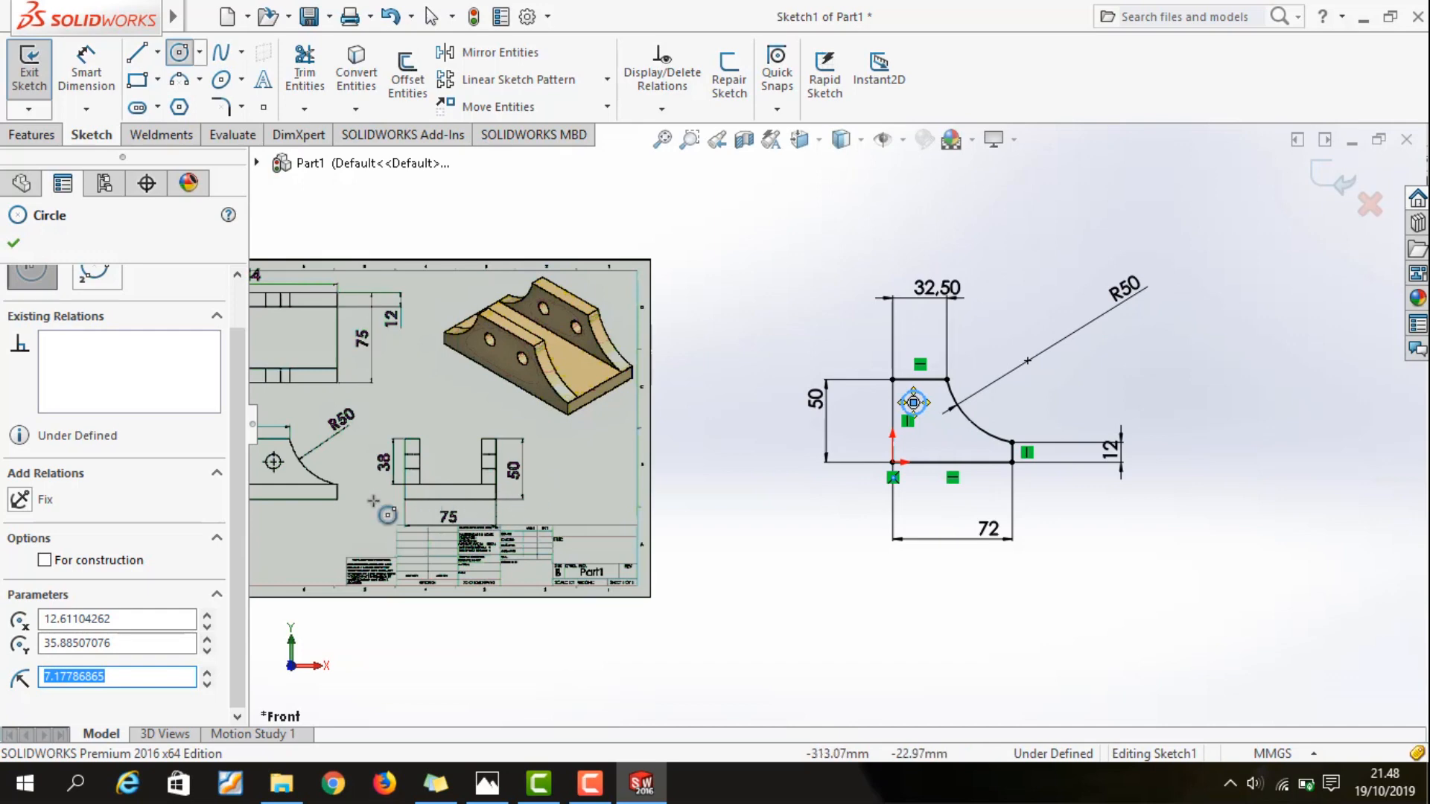
{"action": "scroll", "coordinate": [836, 420], "scroll_direction": "up", "scroll_amount": 3}
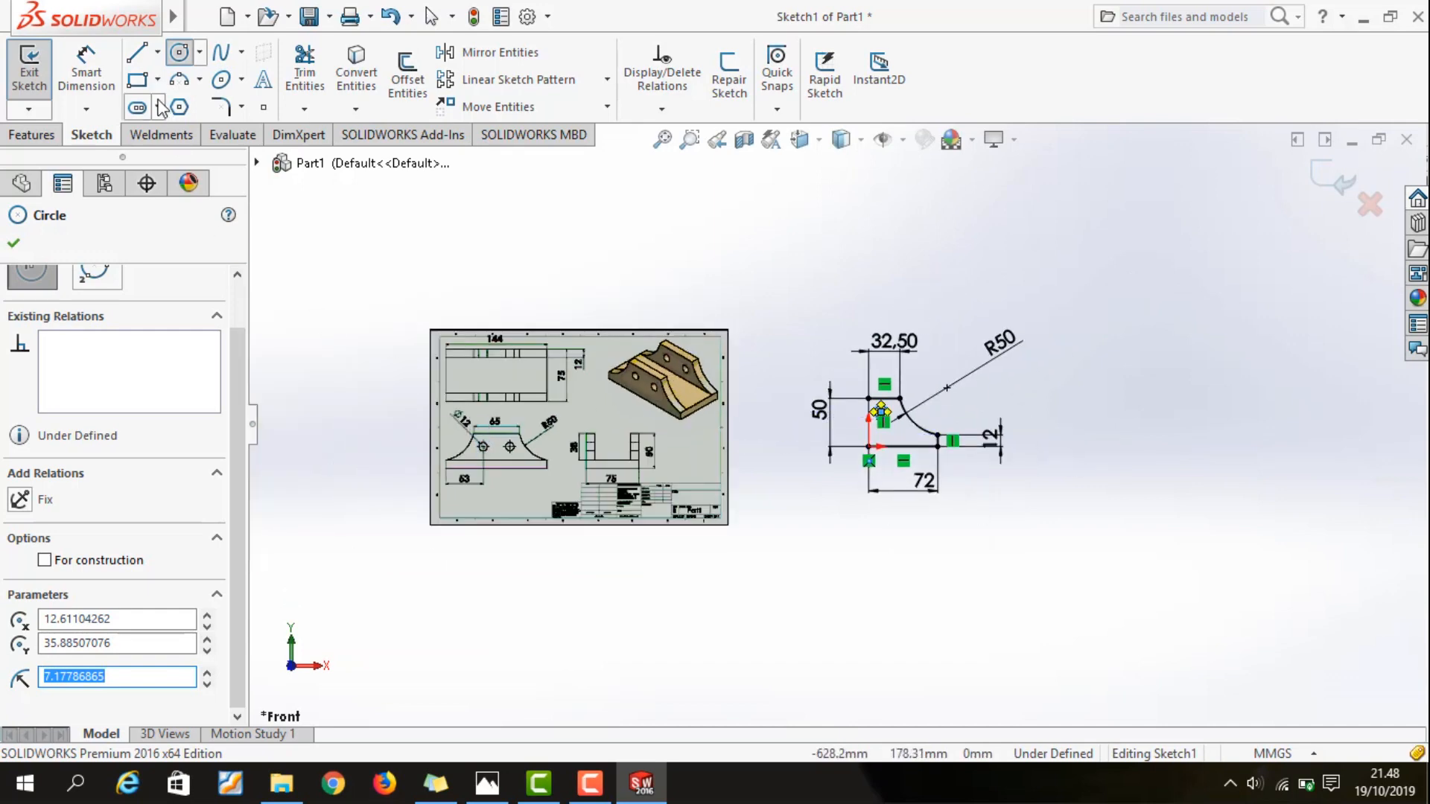
Dimension the circle with a diameter of 12 mm
{"action": "left_click", "coordinate": [86, 75]}
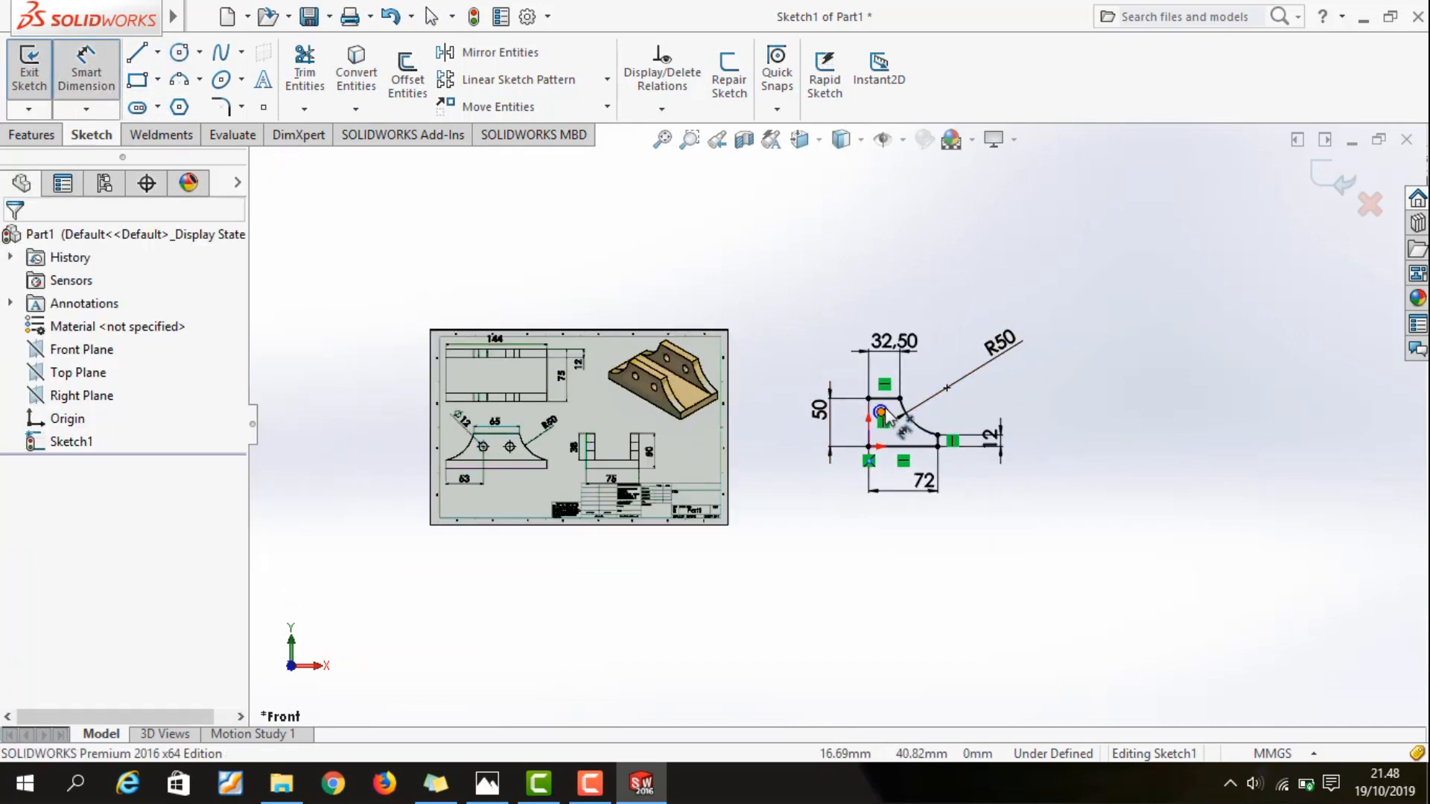
{"action": "scroll", "coordinate": [373, 440], "scroll_direction": "down", "scroll_amount": 3}
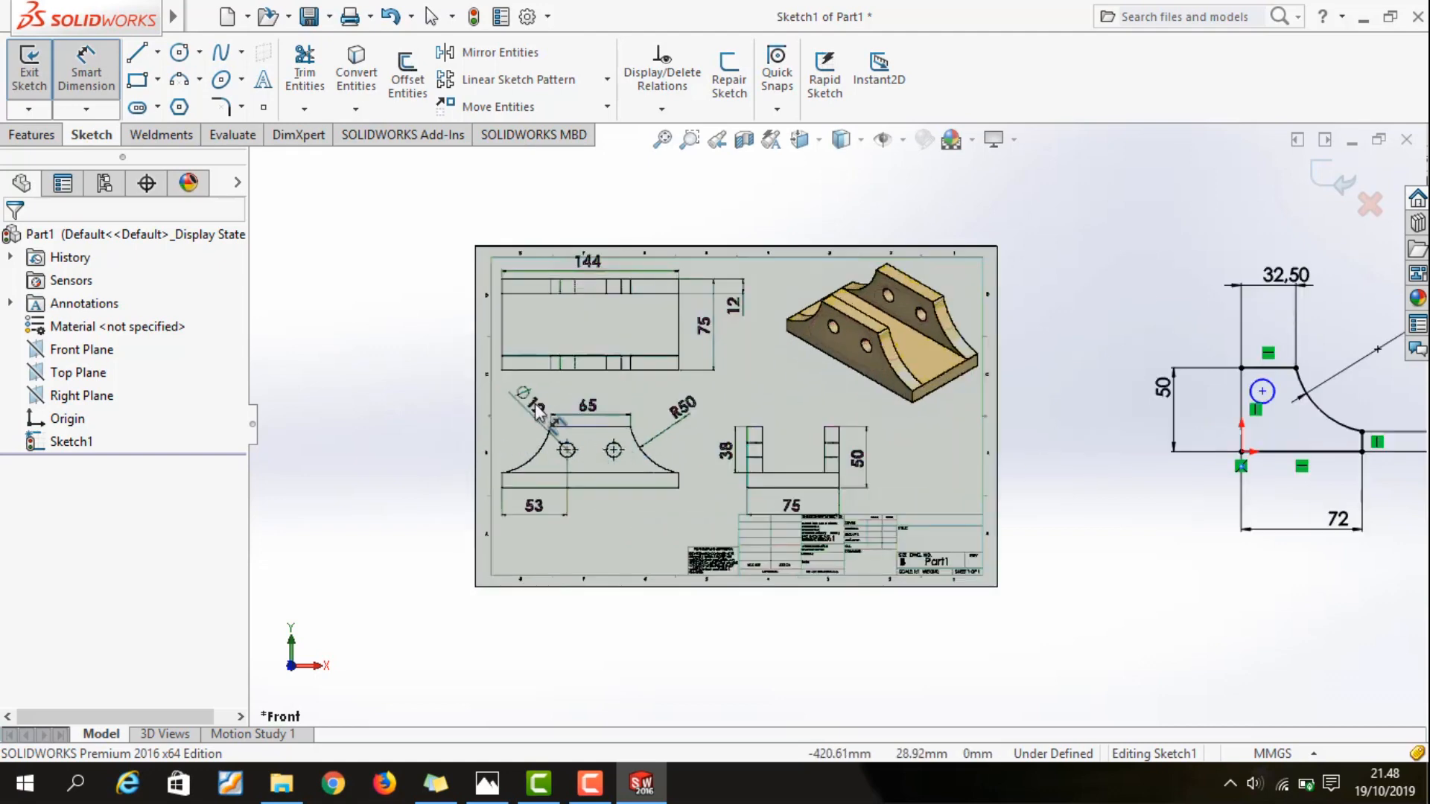
{"action": "scroll", "coordinate": [811, 417], "scroll_direction": "up", "scroll_amount": 3}
{"action": "scroll", "coordinate": [1154, 396], "scroll_direction": "down", "scroll_amount": 4}
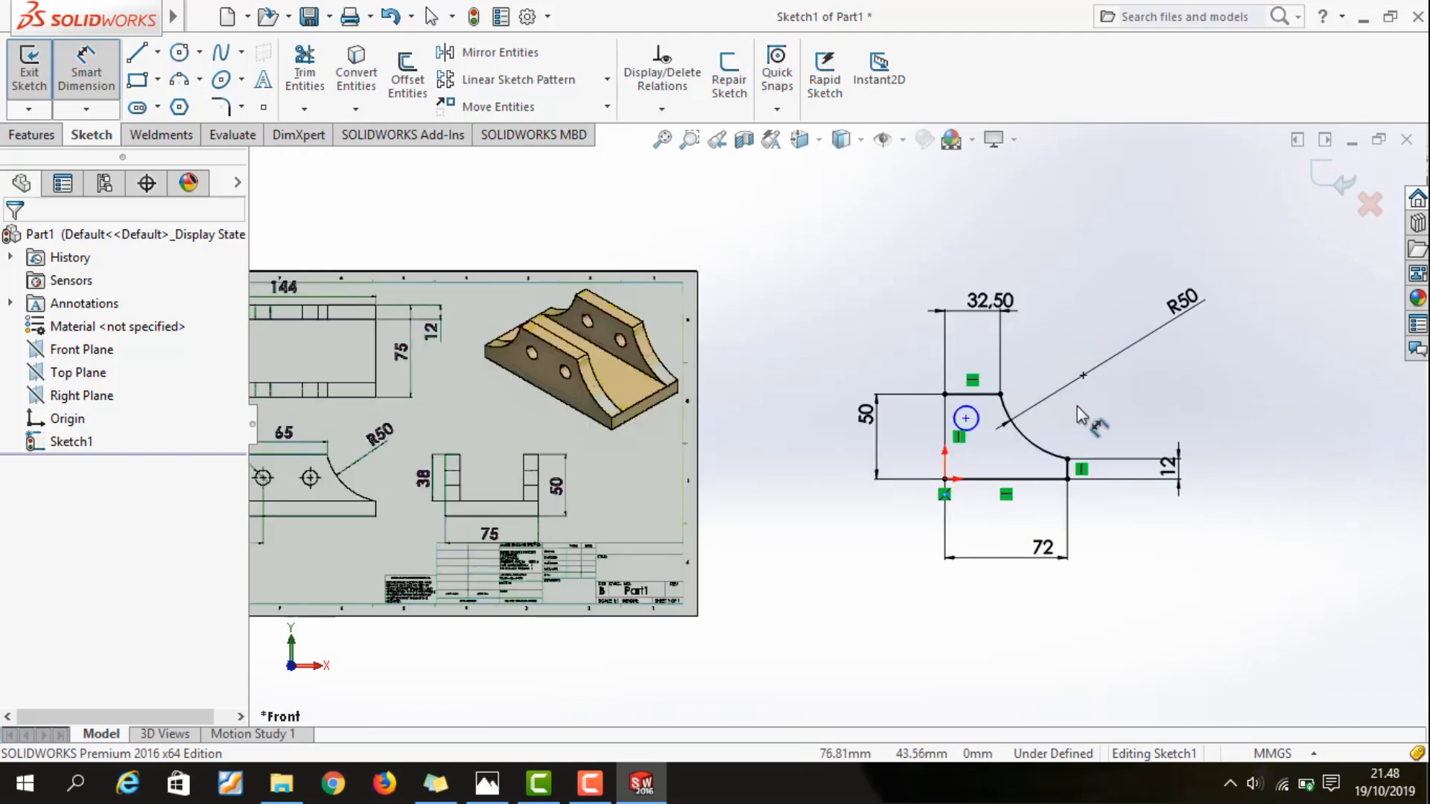
{"action": "left_click", "coordinate": [946, 426]}
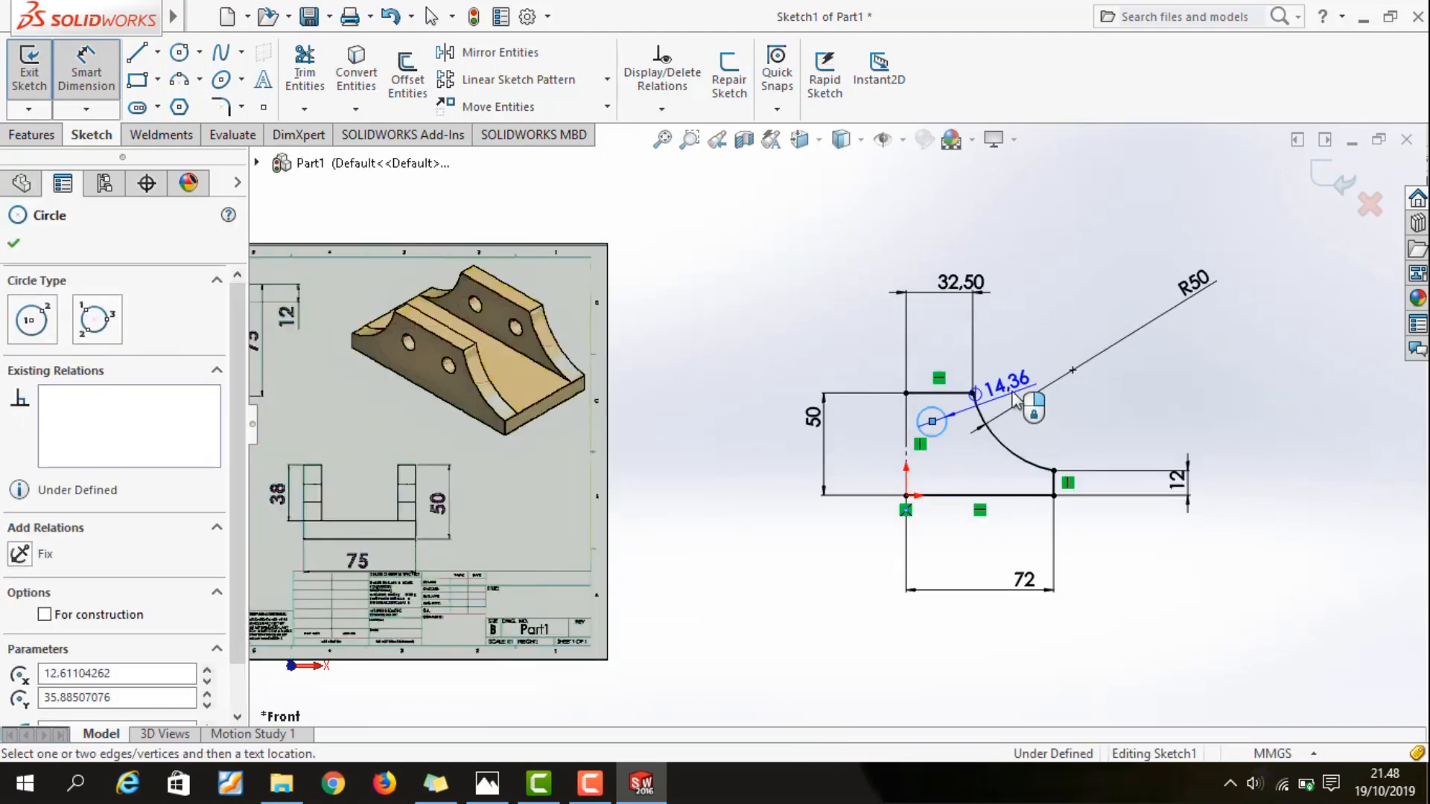
{"action": "left_click", "coordinate": [1039, 391]}
{"action": "type", "text": "12"}
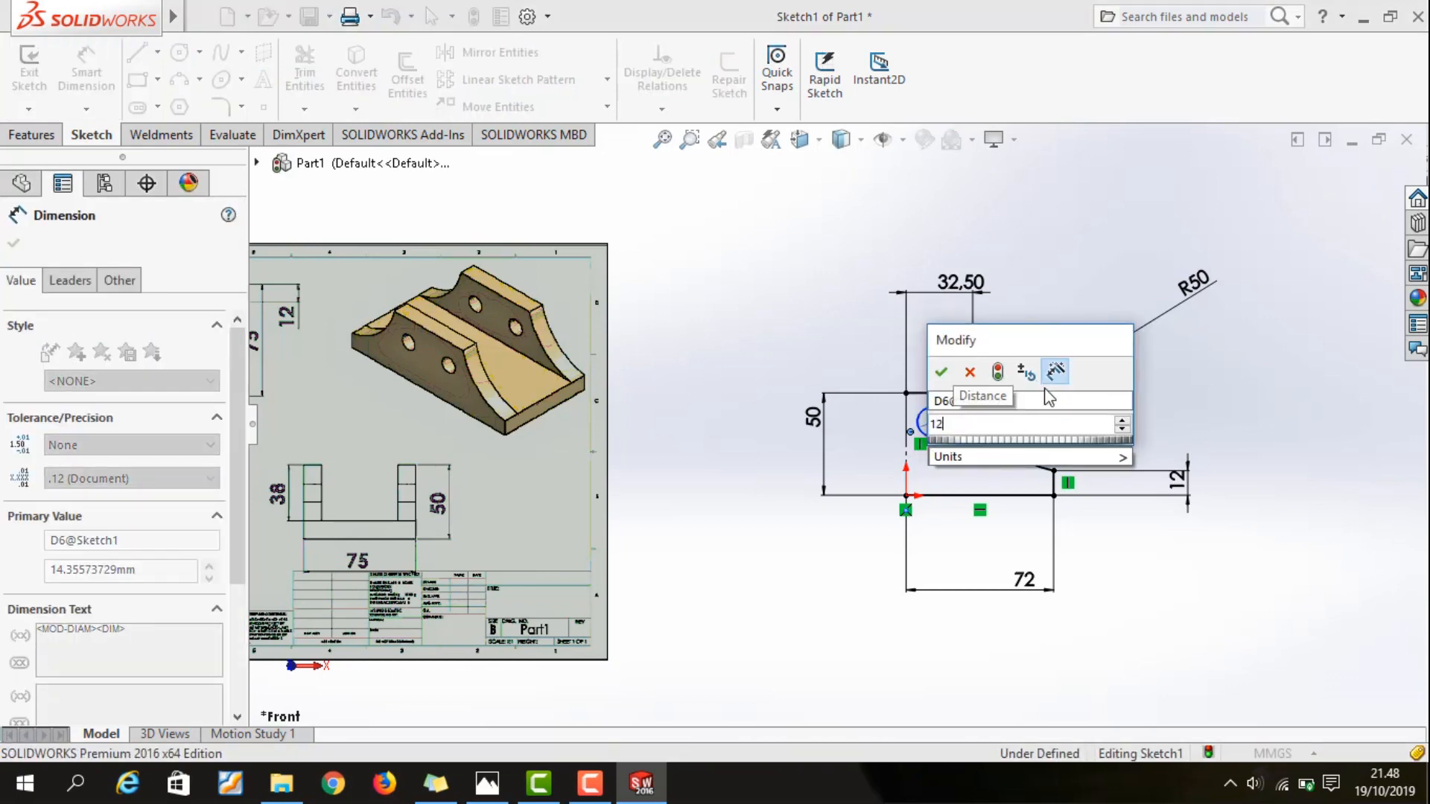
{"action": "key", "text": "Return"}
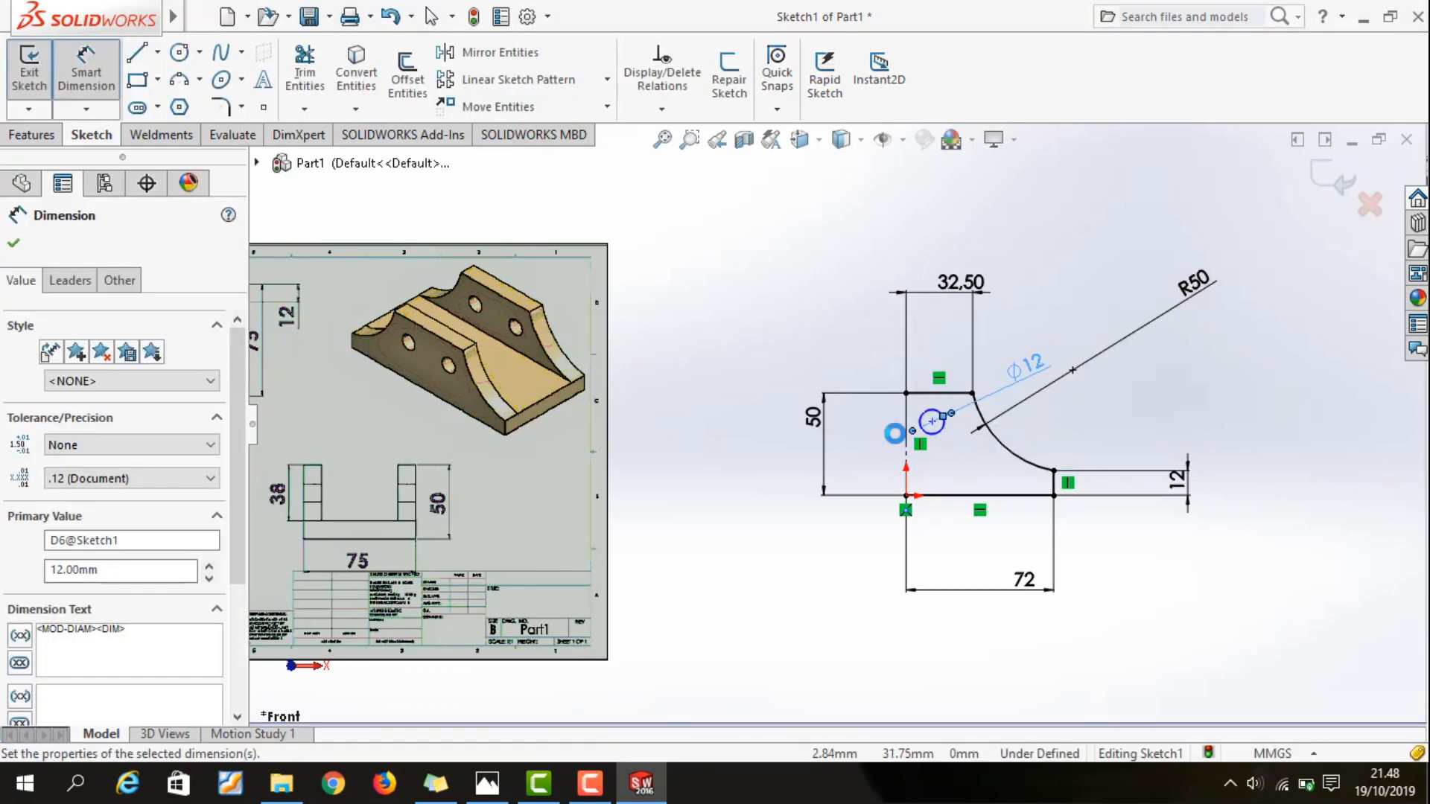
{"action": "key", "text": "Escape"}
Dimension the horizontal distance from the circle's centre to the vertical construction line to 19 mm
{"action": "scroll", "coordinate": [603, 477], "scroll_direction": "up", "scroll_amount": 2}
{"action": "left_click", "coordinate": [111, 74]}
{"action": "scroll", "coordinate": [908, 432], "scroll_direction": "down", "scroll_amount": 4}
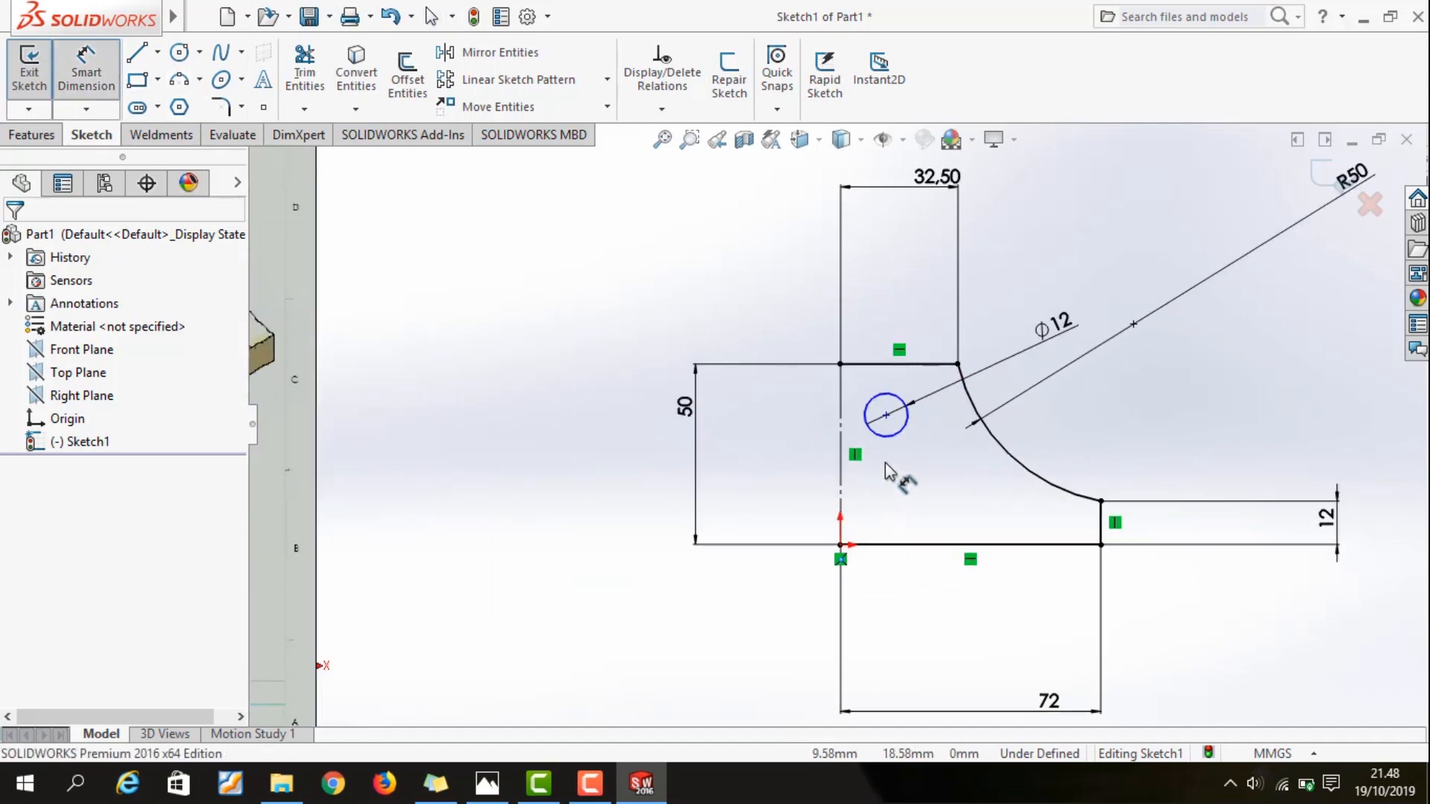
{"action": "left_click", "coordinate": [886, 415]}
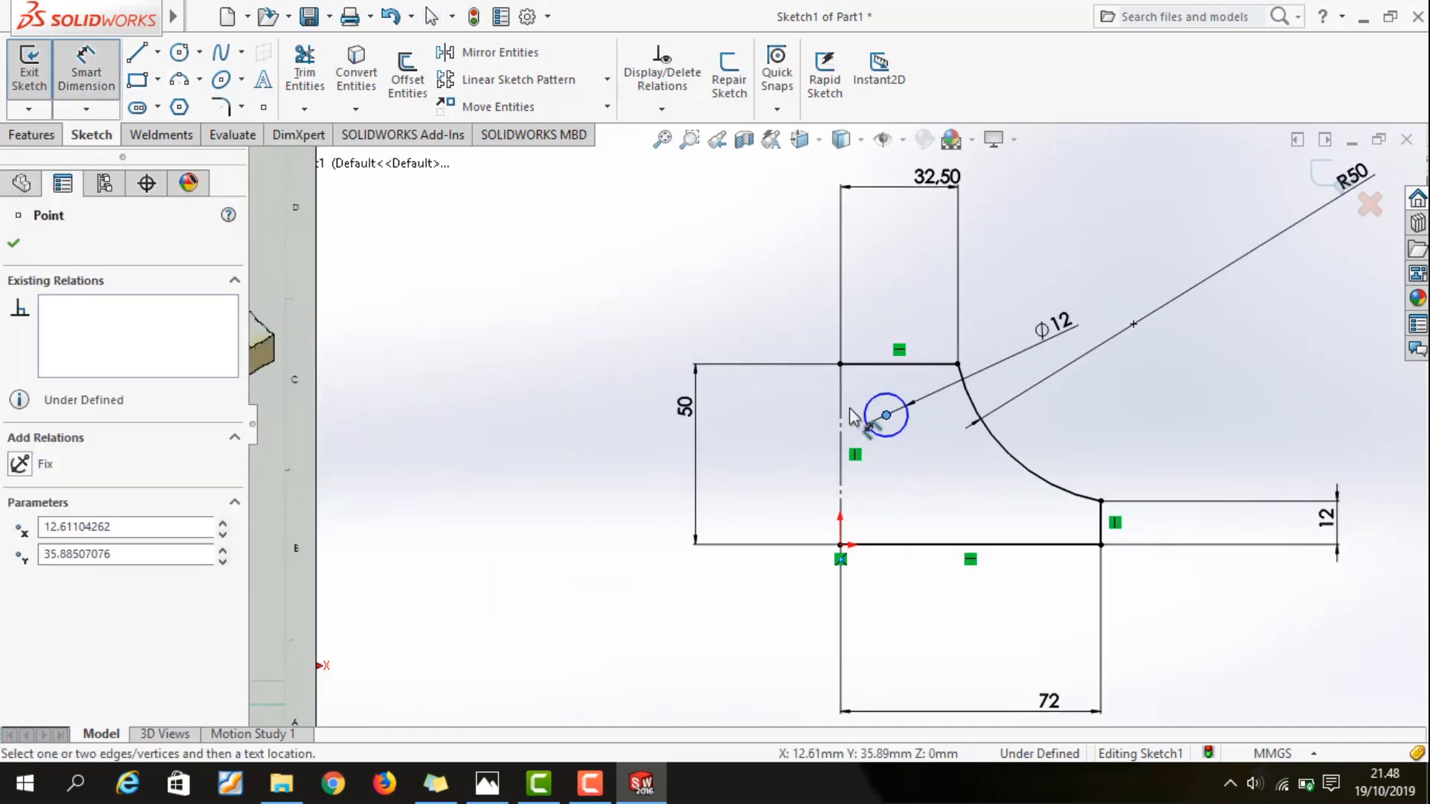
{"action": "left_click", "coordinate": [842, 443]}
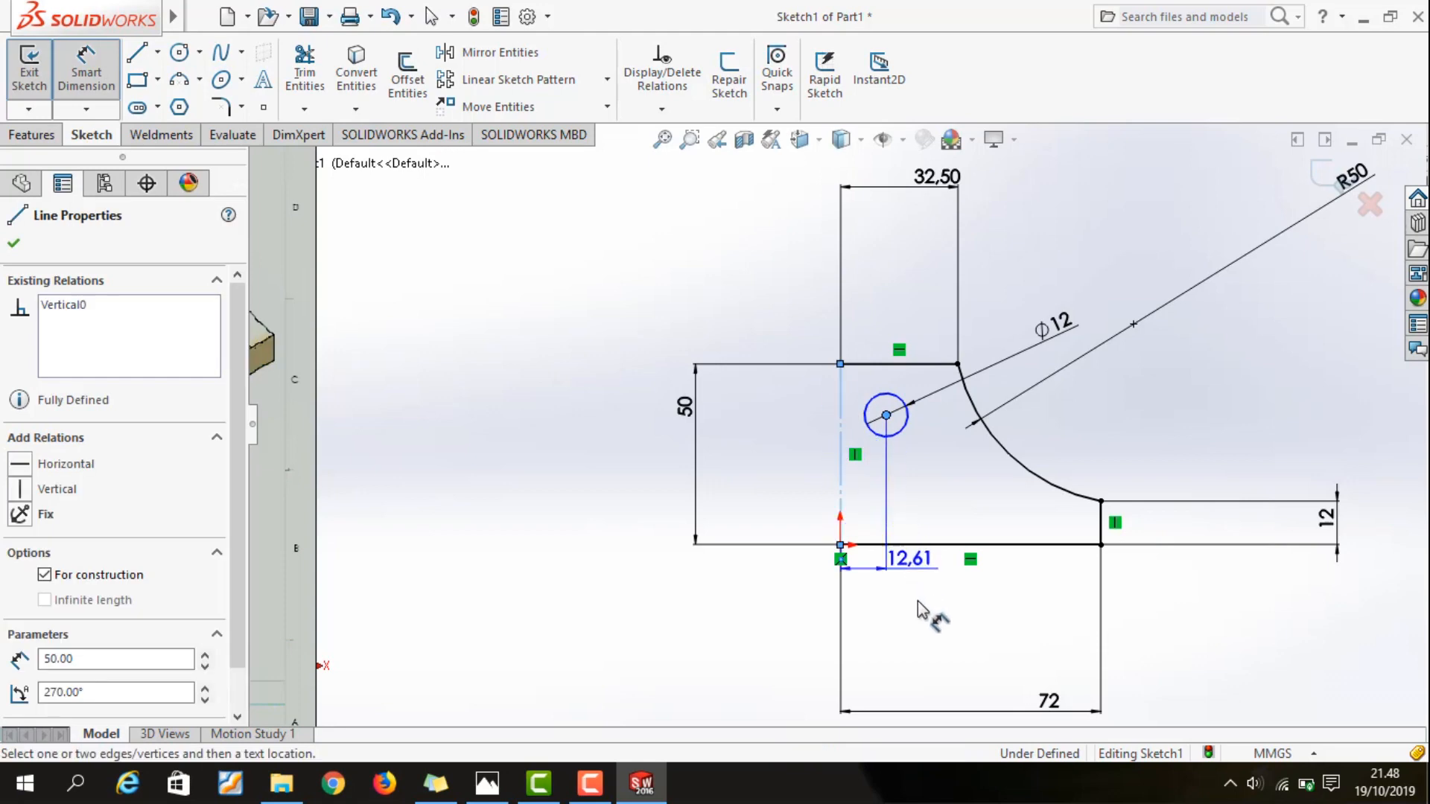
{"action": "left_click", "coordinate": [915, 649]}
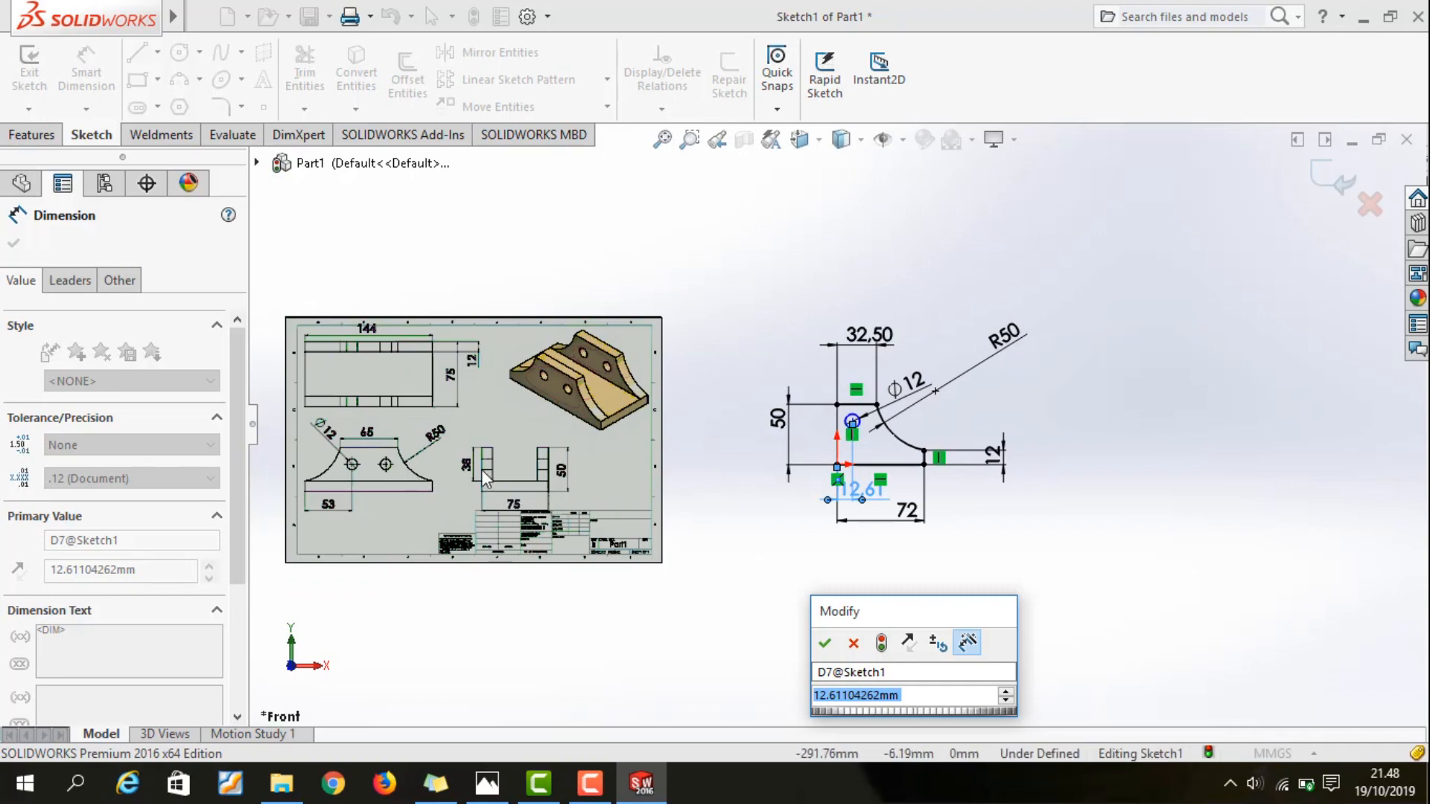
{"action": "type", "text": "19"}
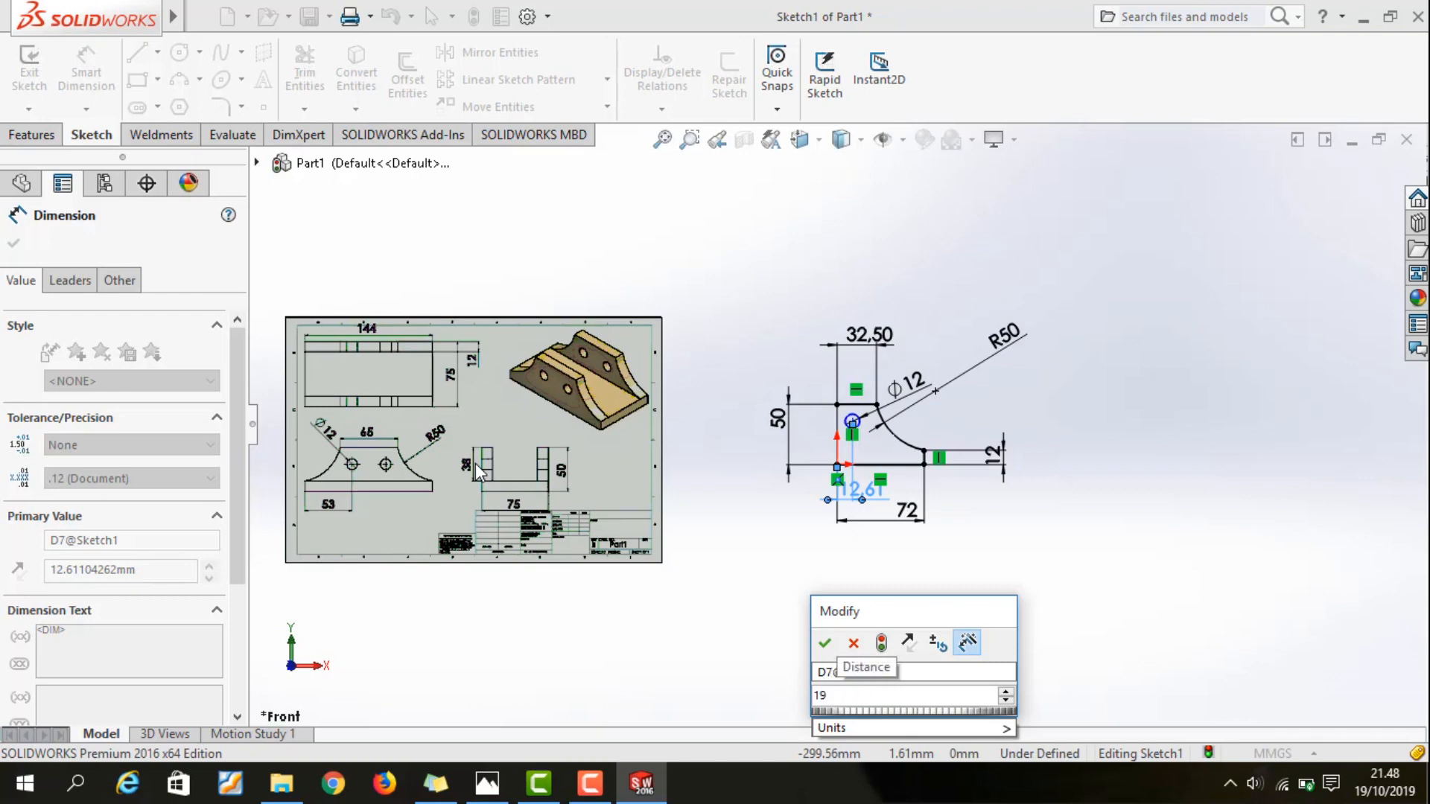
{"action": "key", "text": "Return"}
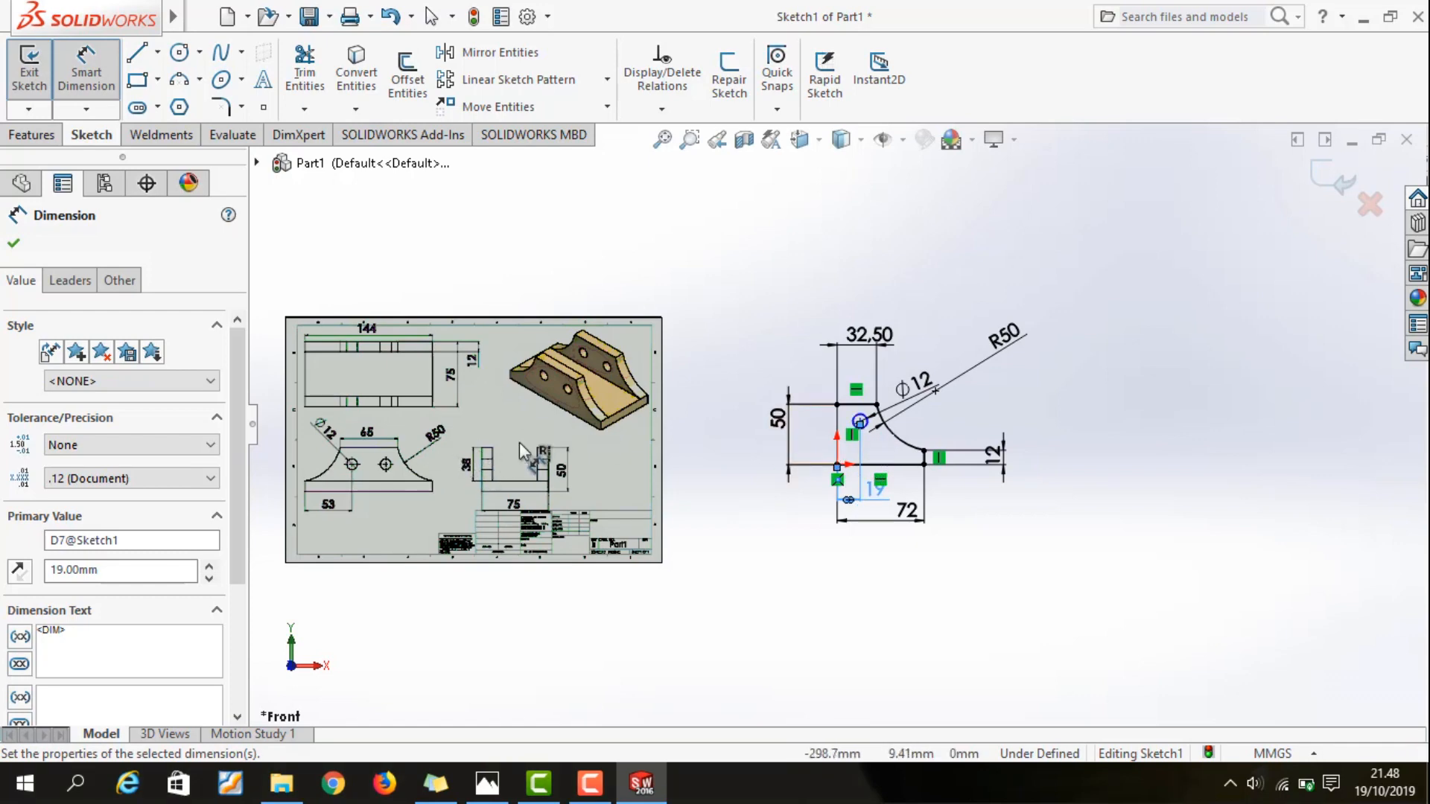
Dimension the height of the circle's centre above the profile's bottom line to 31 mm and finish dimensioning
{"action": "scroll", "coordinate": [868, 428], "scroll_direction": "down", "scroll_amount": 8}
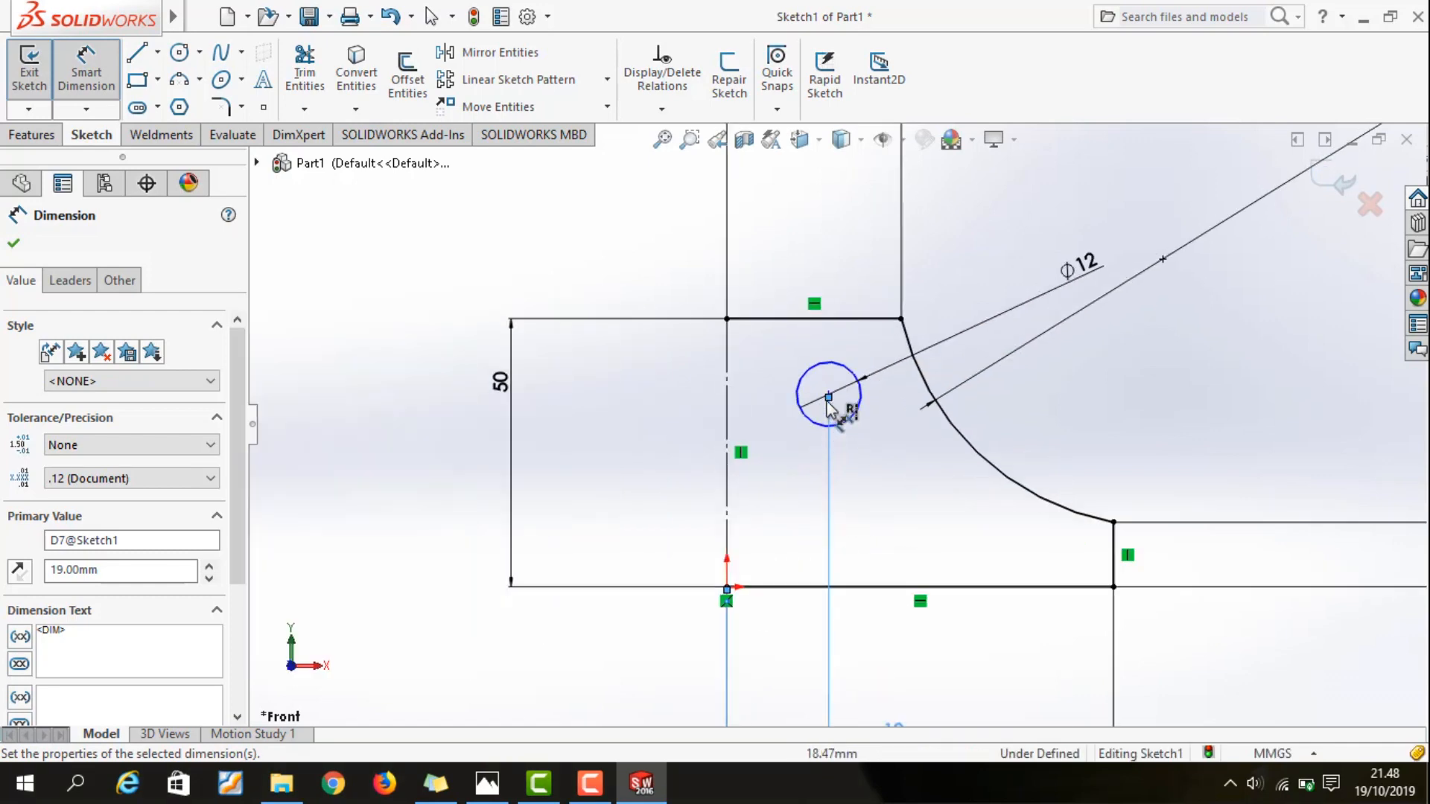
{"action": "left_click", "coordinate": [116, 91]}
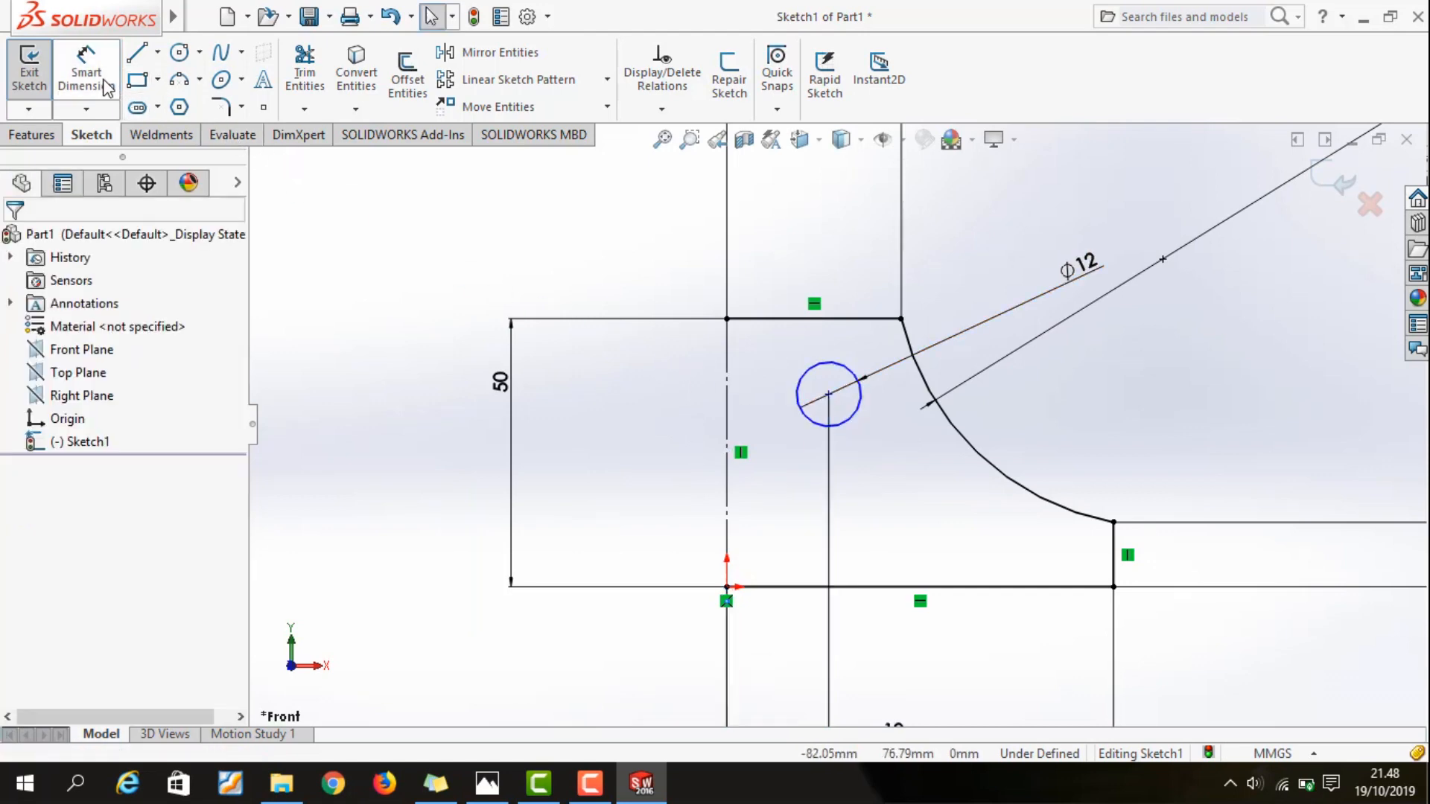
{"action": "left_click", "coordinate": [829, 394]}
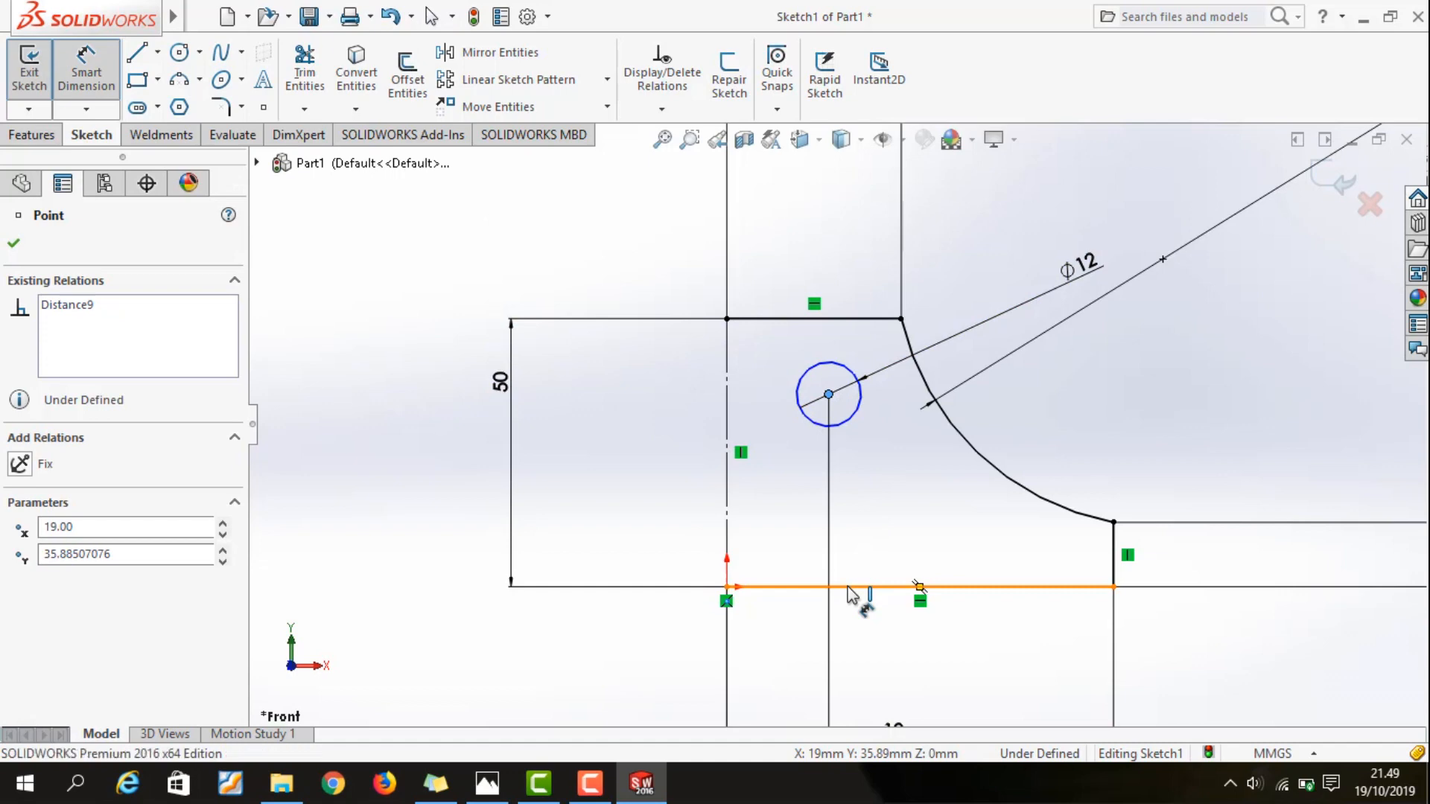
{"action": "left_click", "coordinate": [921, 587]}
{"action": "left_click", "coordinate": [588, 596]}
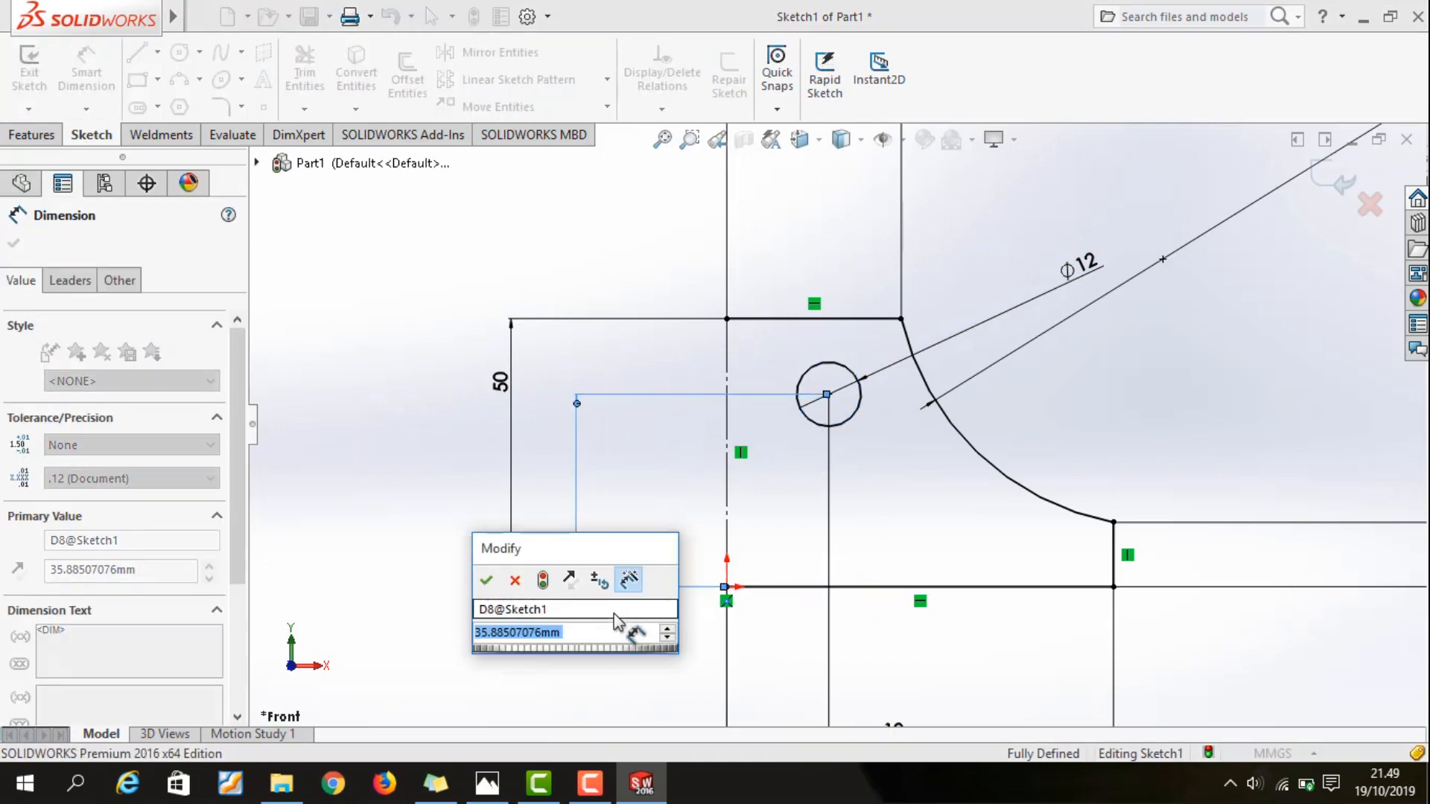
{"action": "type", "text": "25"}
{"action": "key", "text": "Return"}
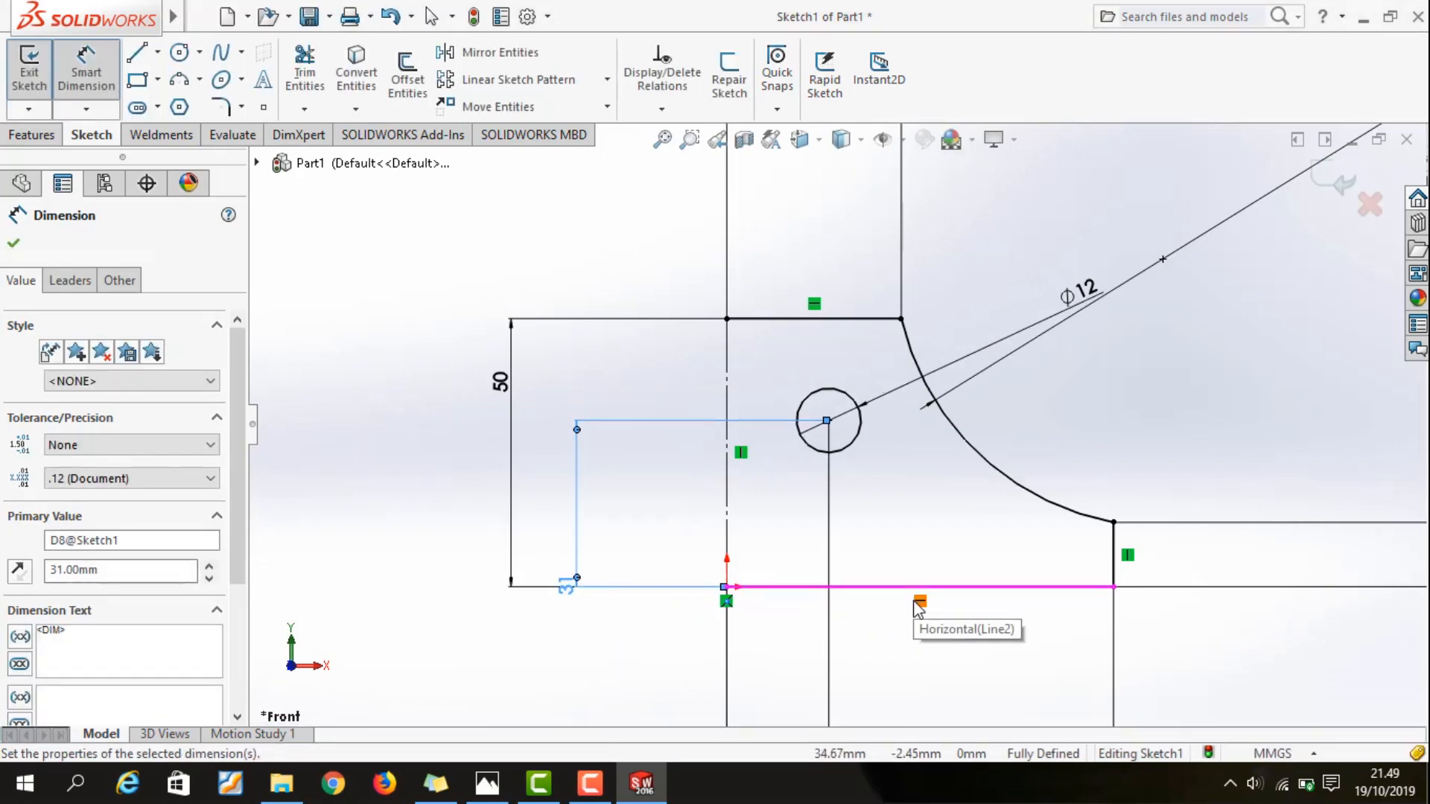
{"action": "scroll", "coordinate": [973, 584], "scroll_direction": "up", "scroll_amount": 5}
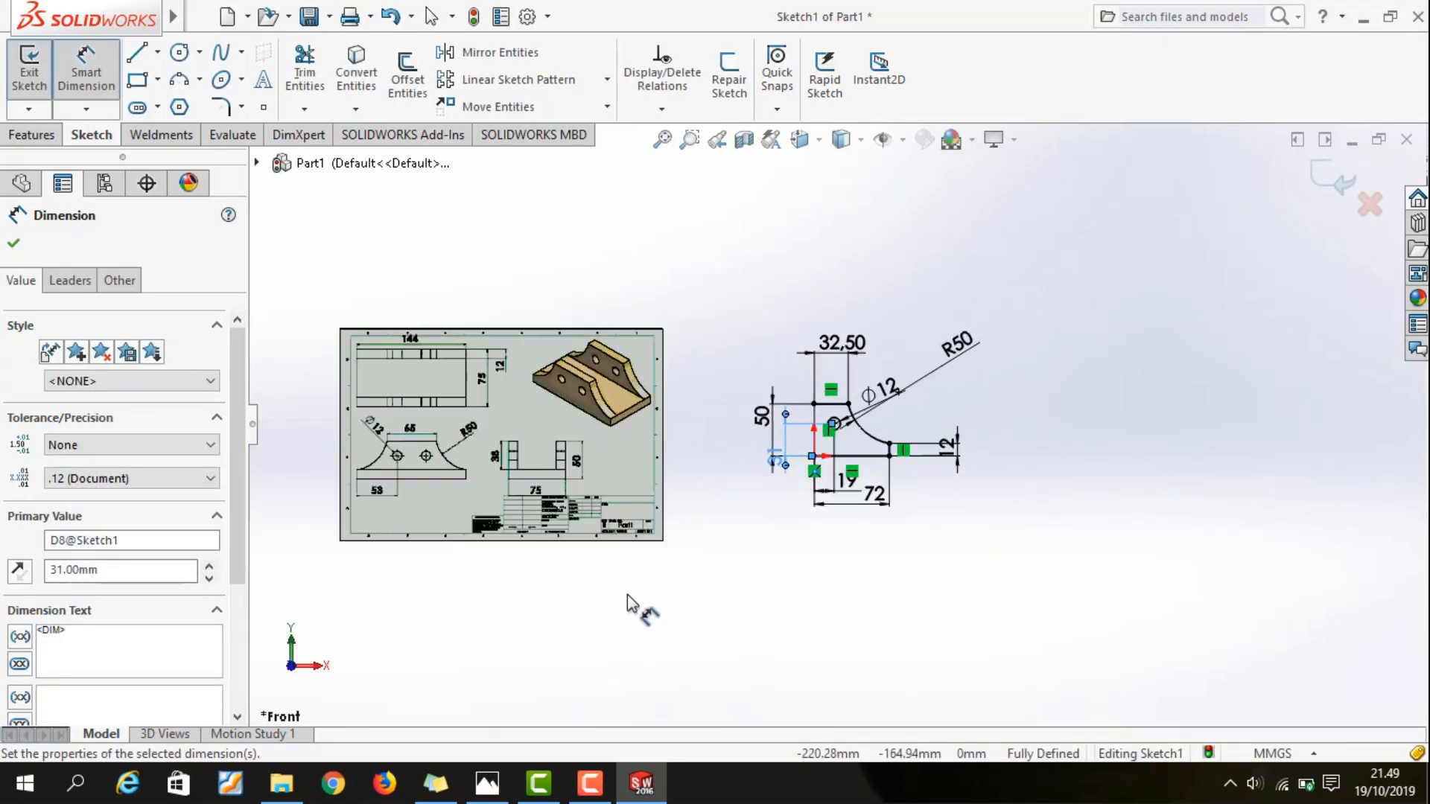
{"action": "scroll", "coordinate": [627, 595], "scroll_direction": "up", "scroll_amount": 1}
{"action": "scroll", "coordinate": [623, 528], "scroll_direction": "down", "scroll_amount": 1}
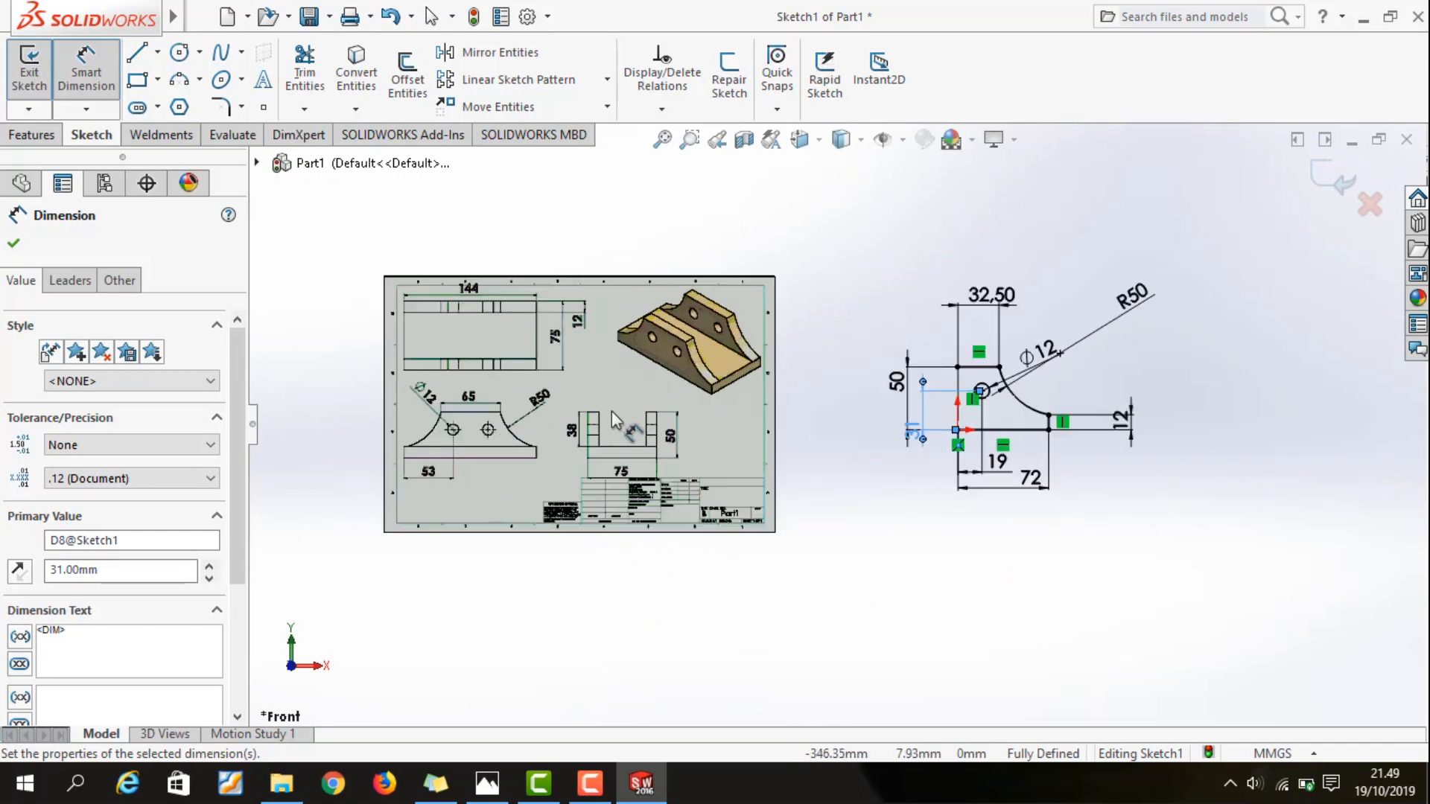
{"action": "scroll", "coordinate": [692, 380], "scroll_direction": "down", "scroll_amount": 3}
{"action": "scroll", "coordinate": [843, 395], "scroll_direction": "up", "scroll_amount": 1}
{"action": "key", "text": "Escape"}
{"action": "key", "text": "Escape"}
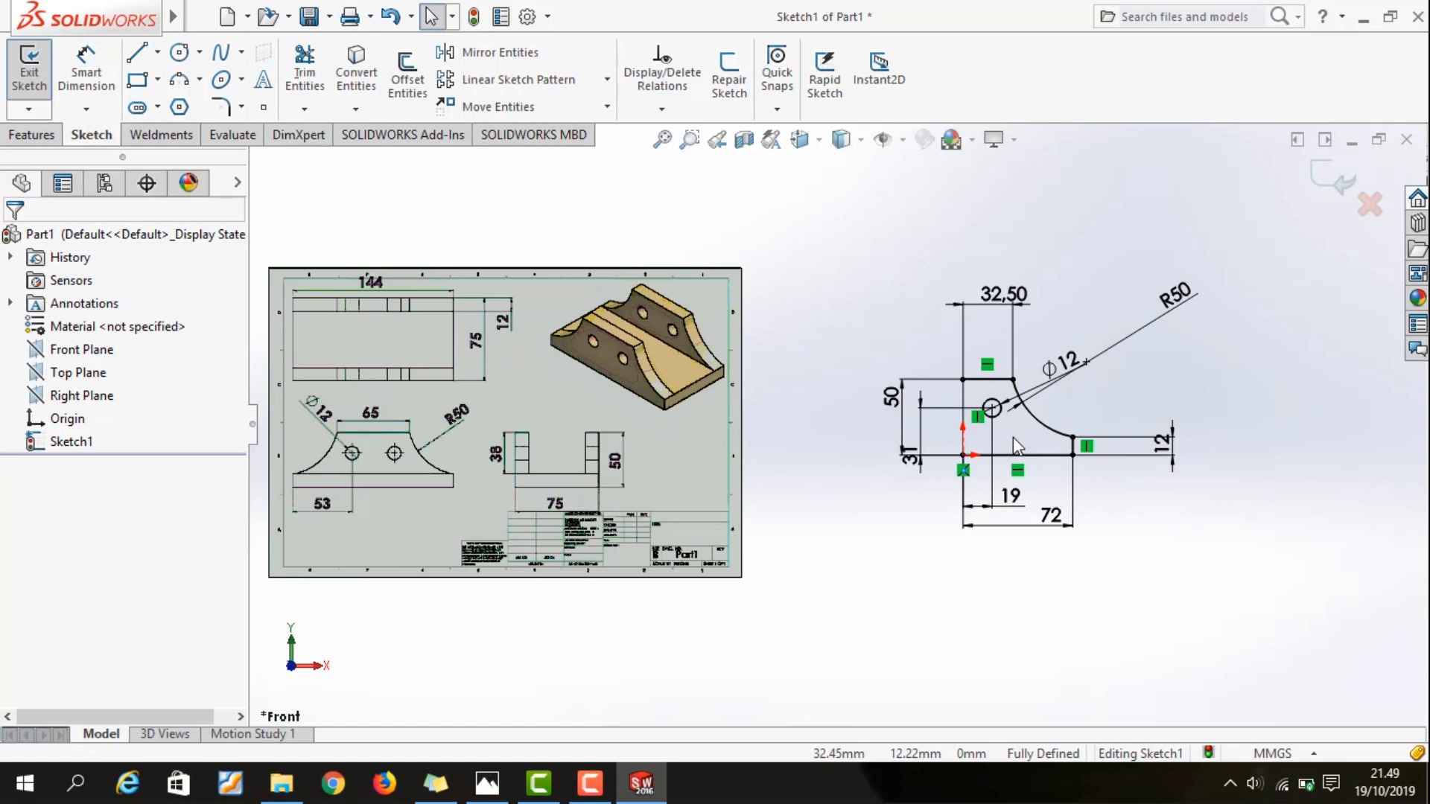
Mirror the half-profile and the circle about the vertical construction line, keeping the originals
{"action": "left_click", "coordinate": [506, 54]}
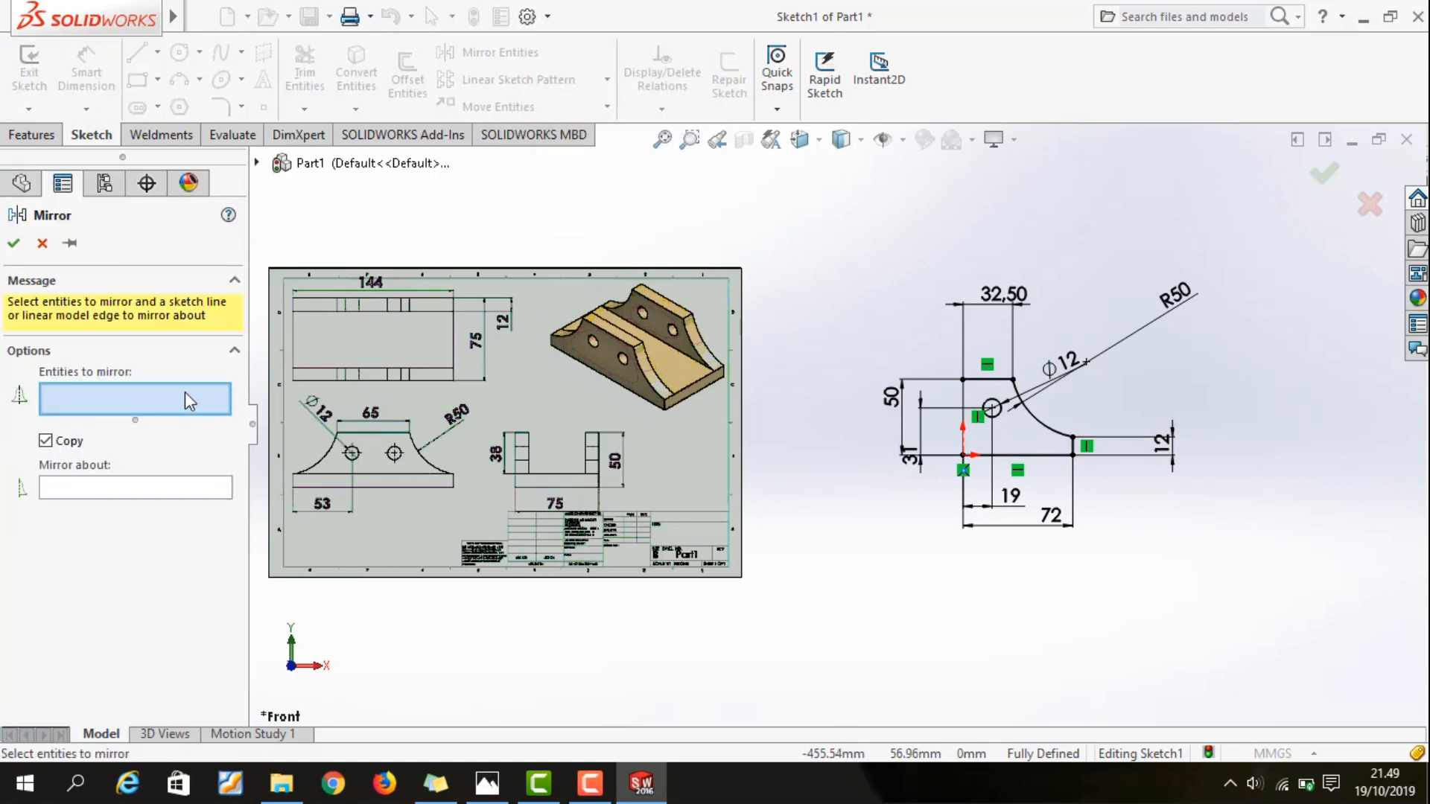
{"action": "left_click_drag", "start_coordinate": [944, 359], "coordinate": [1116, 514]}
{"action": "left_click", "coordinate": [105, 573]}
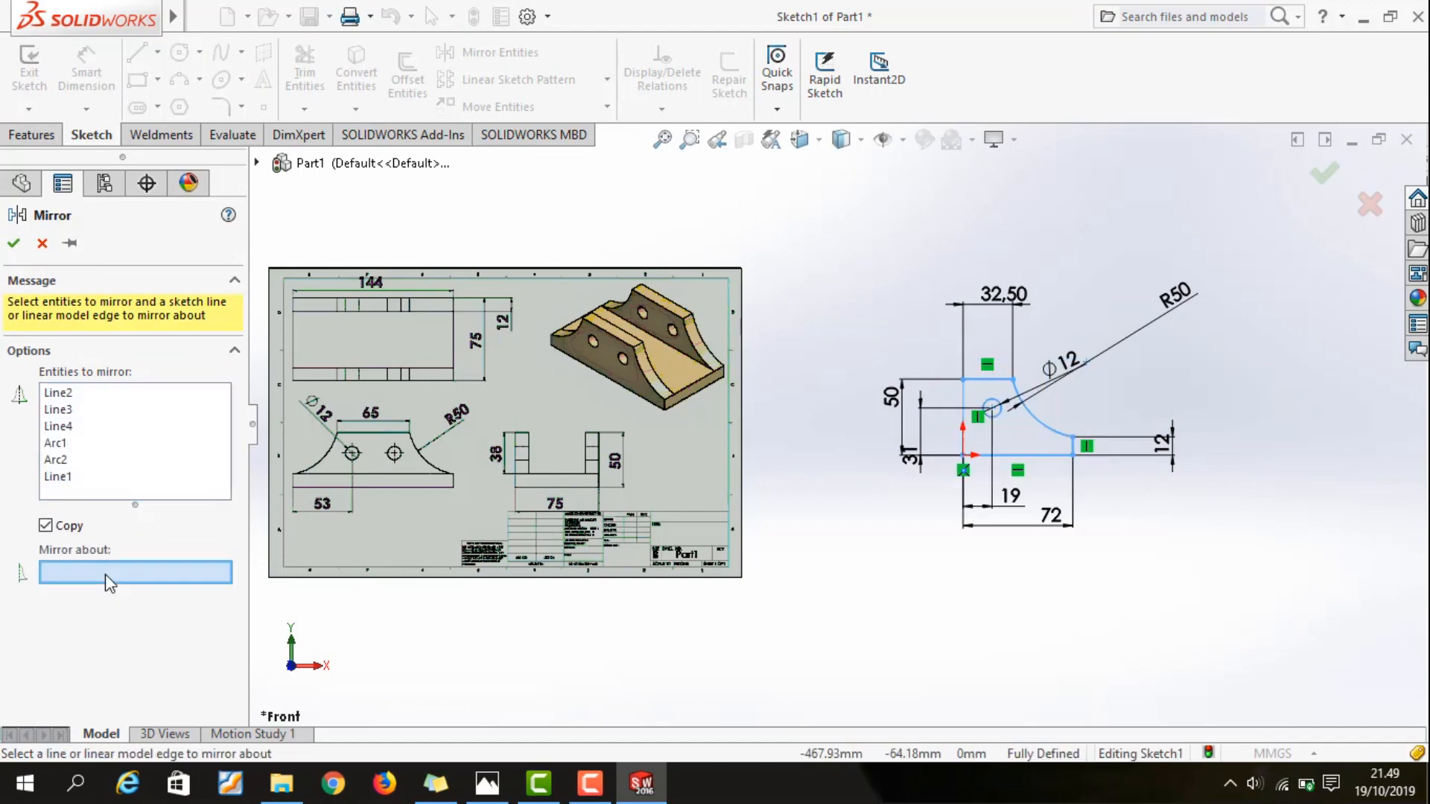
{"action": "left_click", "coordinate": [965, 402]}
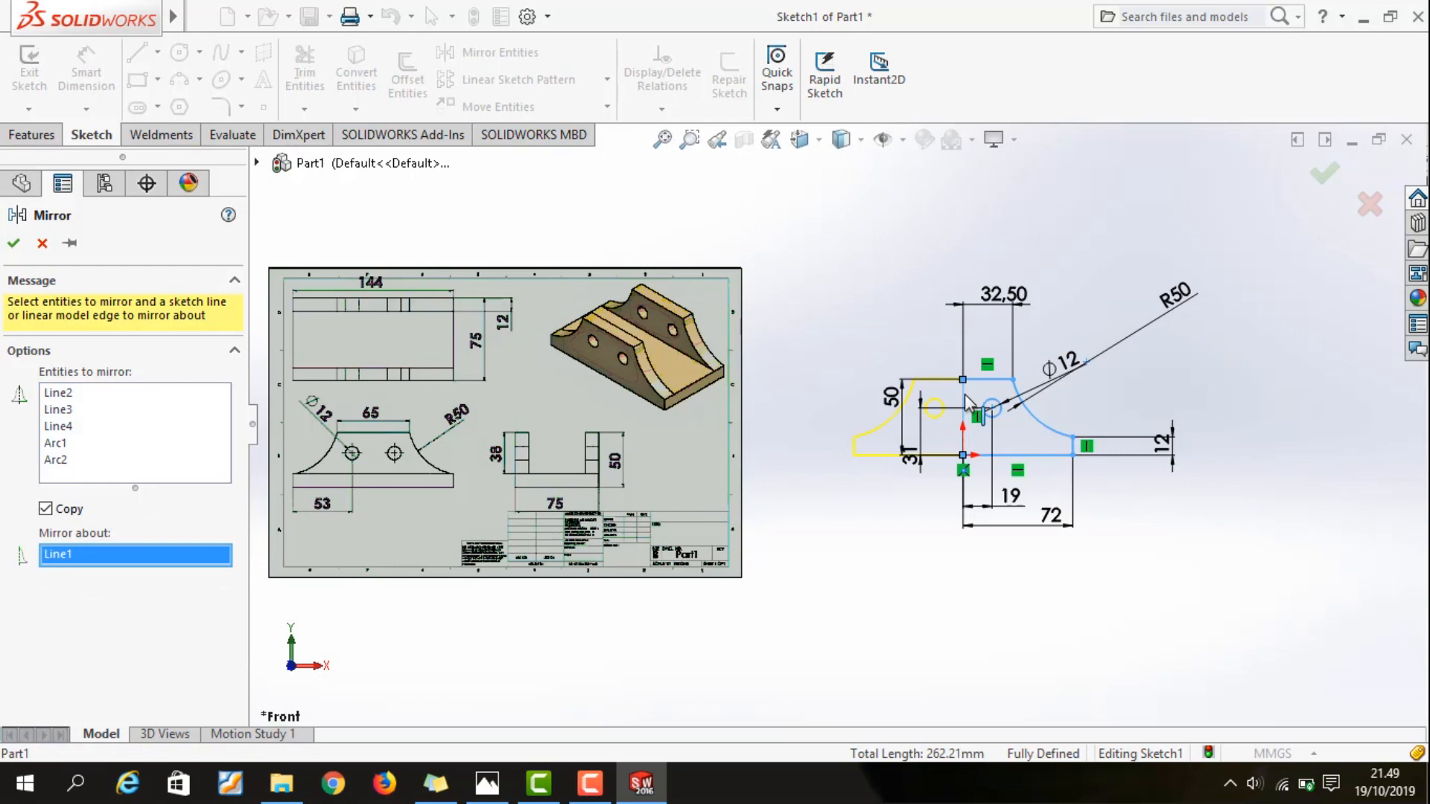
{"action": "left_click", "coordinate": [13, 244]}
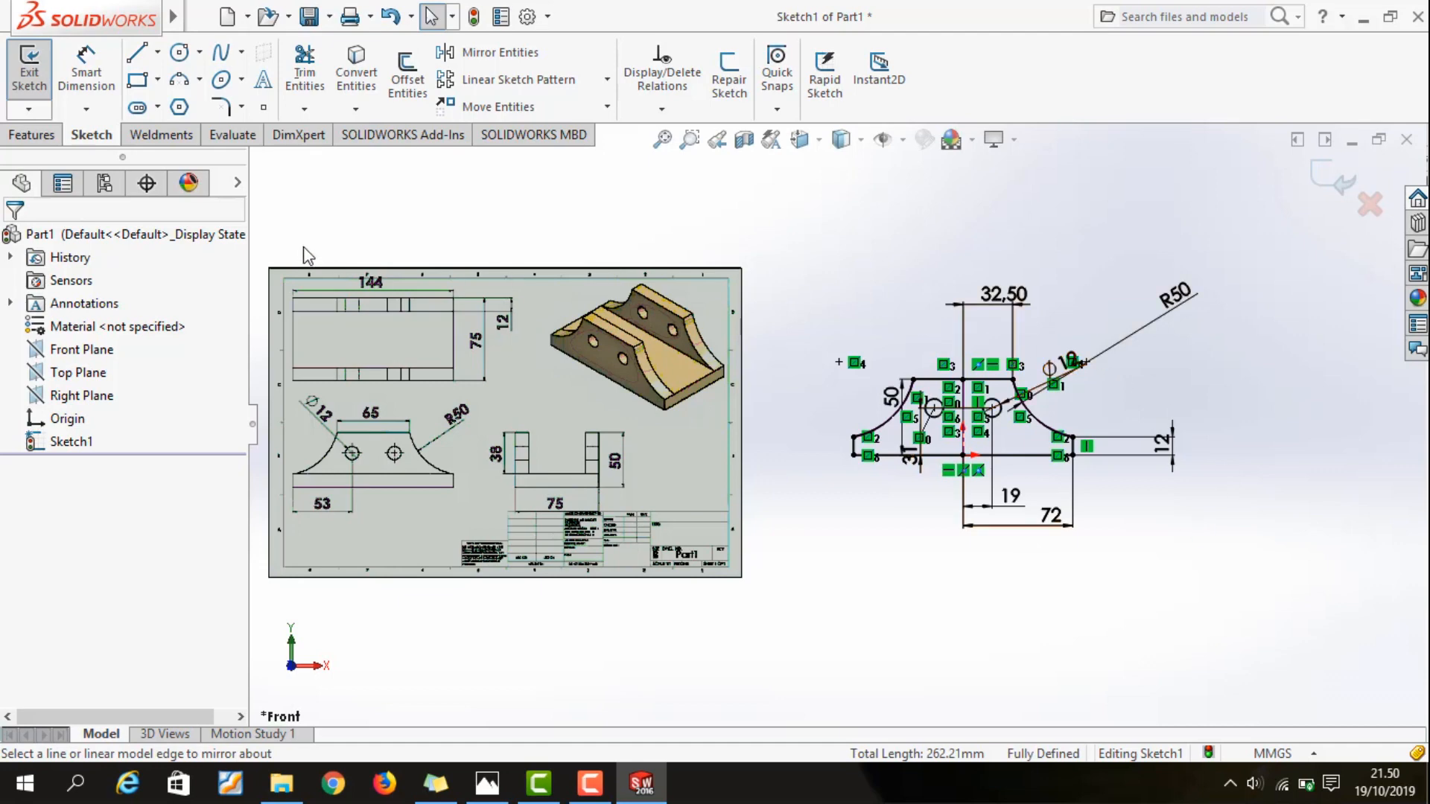
Extrude the mirrored profile with its two holes as a blind boss 12 mm deep
{"action": "left_click", "coordinate": [41, 138]}
{"action": "left_click", "coordinate": [26, 100]}
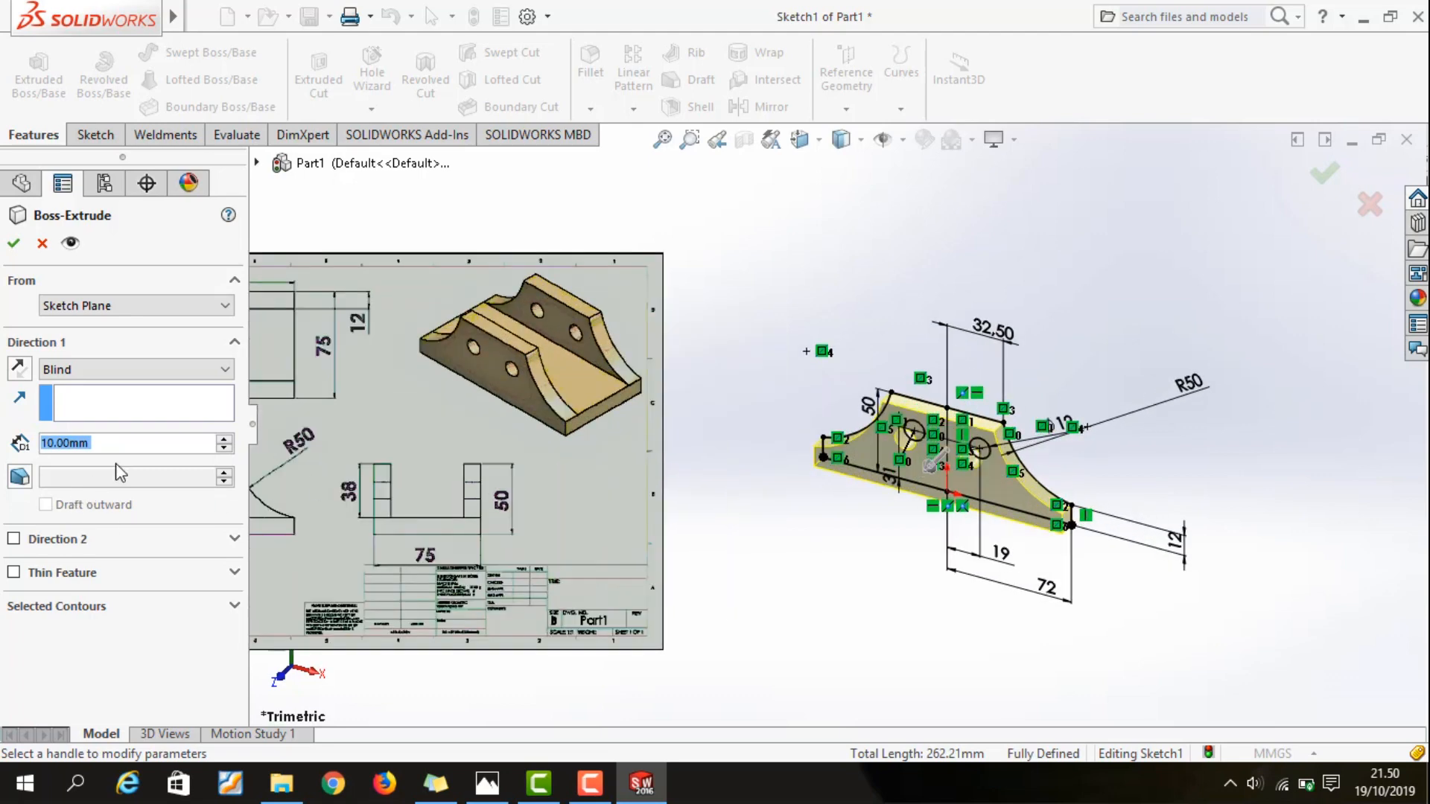
{"action": "type", "text": "12"}
{"action": "left_click", "coordinate": [112, 465]}
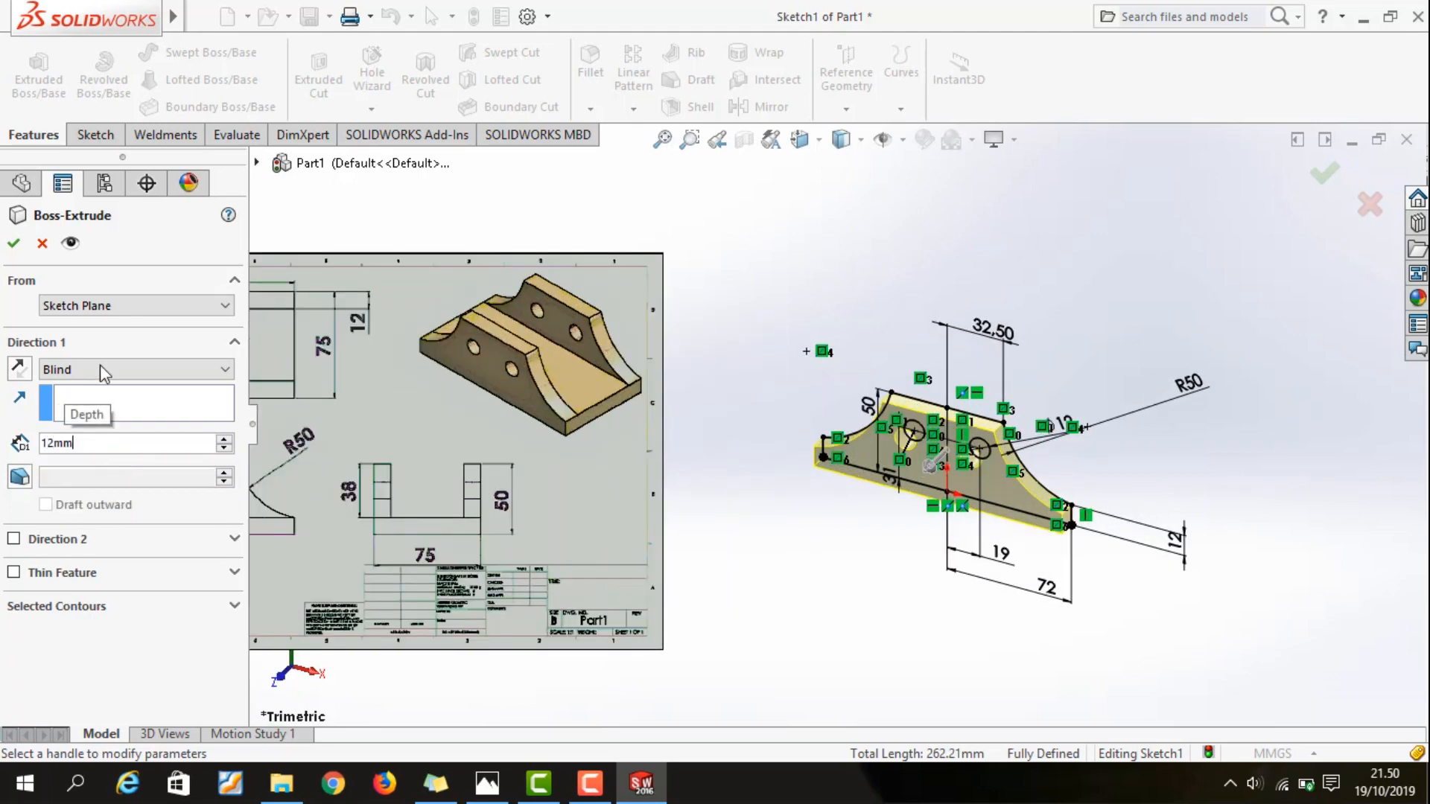
{"action": "left_click", "coordinate": [14, 242]}
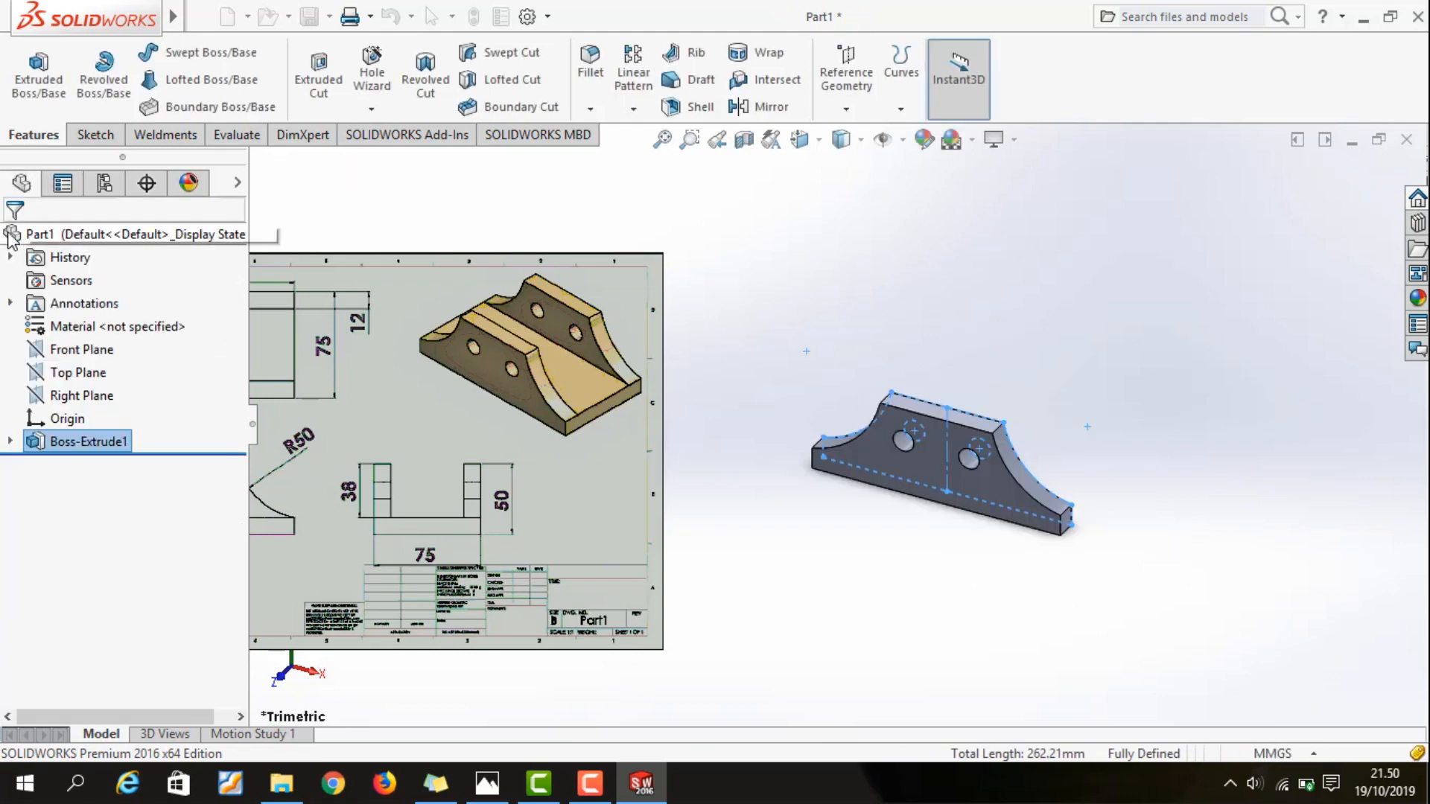
{"action": "left_click", "coordinate": [776, 295]}
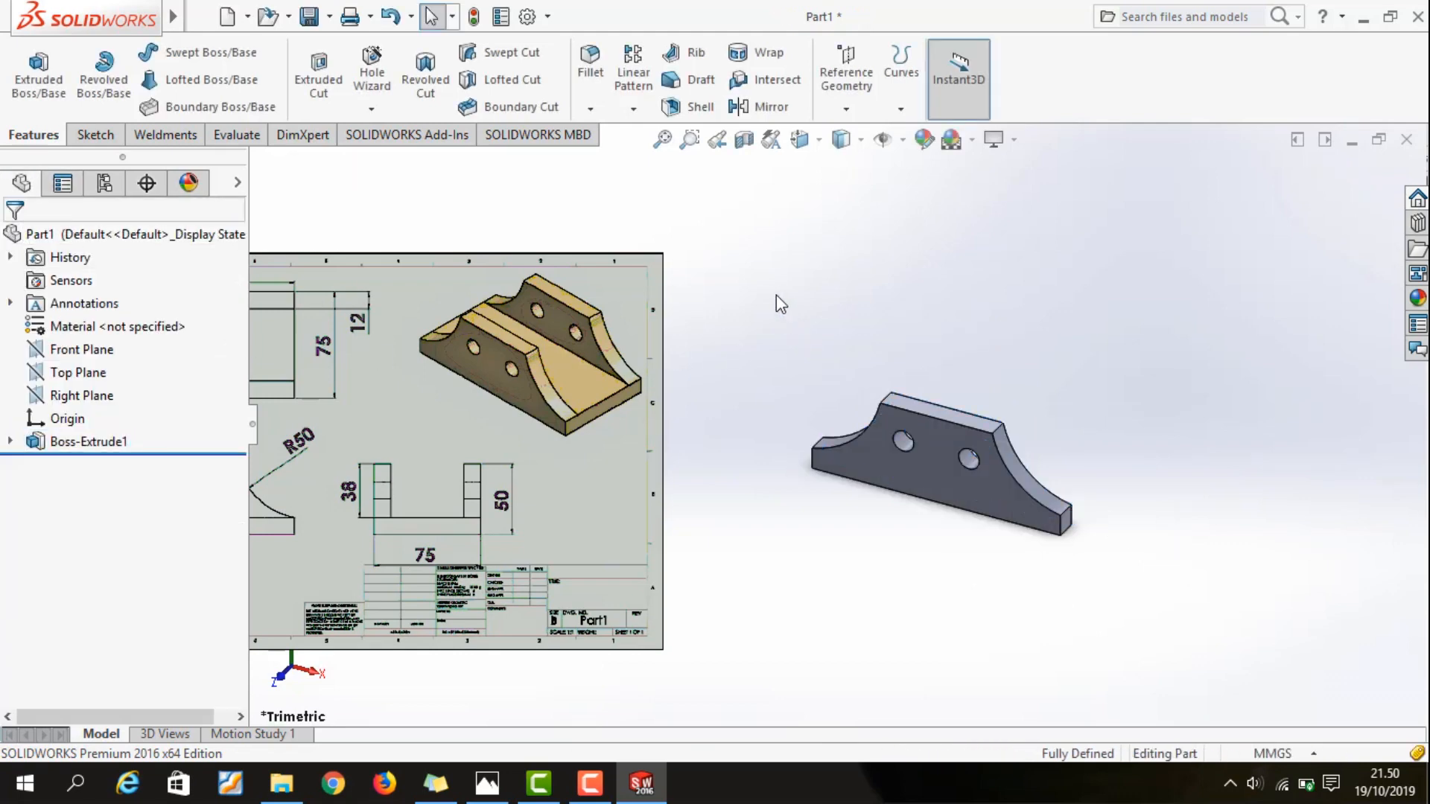
Orient the extruded side plate to the isometric view
{"action": "scroll", "coordinate": [756, 432], "scroll_direction": "up", "scroll_amount": 2}
{"action": "mouse_move", "coordinate": [735, 437]}
{"action": "middle_mouse_down"}
{"action": "mouse_move", "coordinate": [1117, 463]}
{"action": "mouse_move", "coordinate": [1101, 450]}
{"action": "mouse_move", "coordinate": [1053, 467]}
{"action": "mouse_move", "coordinate": [1082, 504]}
{"action": "mouse_move", "coordinate": [1081, 437]}
{"action": "mouse_move", "coordinate": [887, 569]}
{"action": "mouse_move", "coordinate": [963, 561]}
{"action": "mouse_move", "coordinate": [1101, 492]}
{"action": "mouse_move", "coordinate": [1055, 461]}
{"action": "middle_mouse_up"}
{"action": "key", "text": "space"}
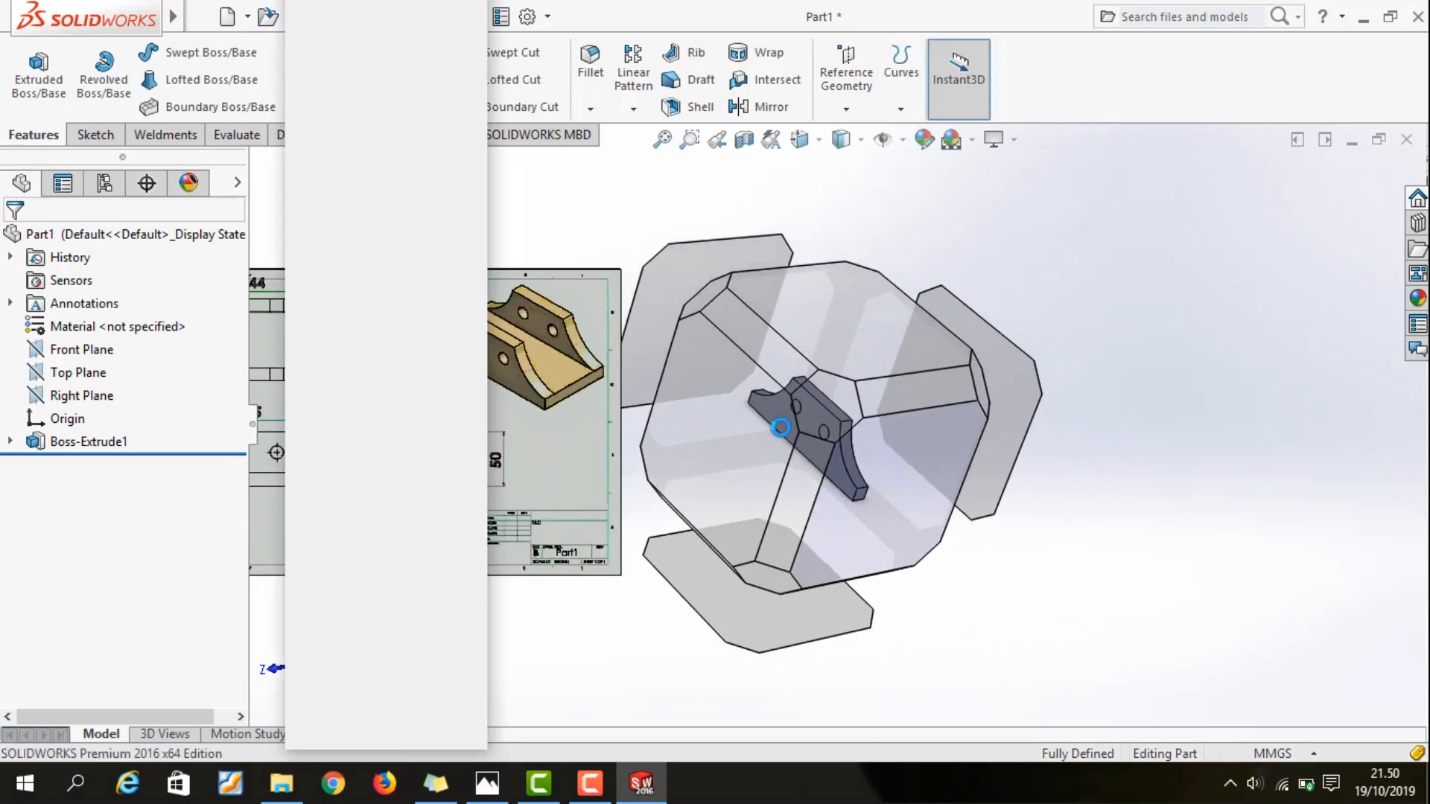
{"action": "left_click", "coordinate": [837, 406]}
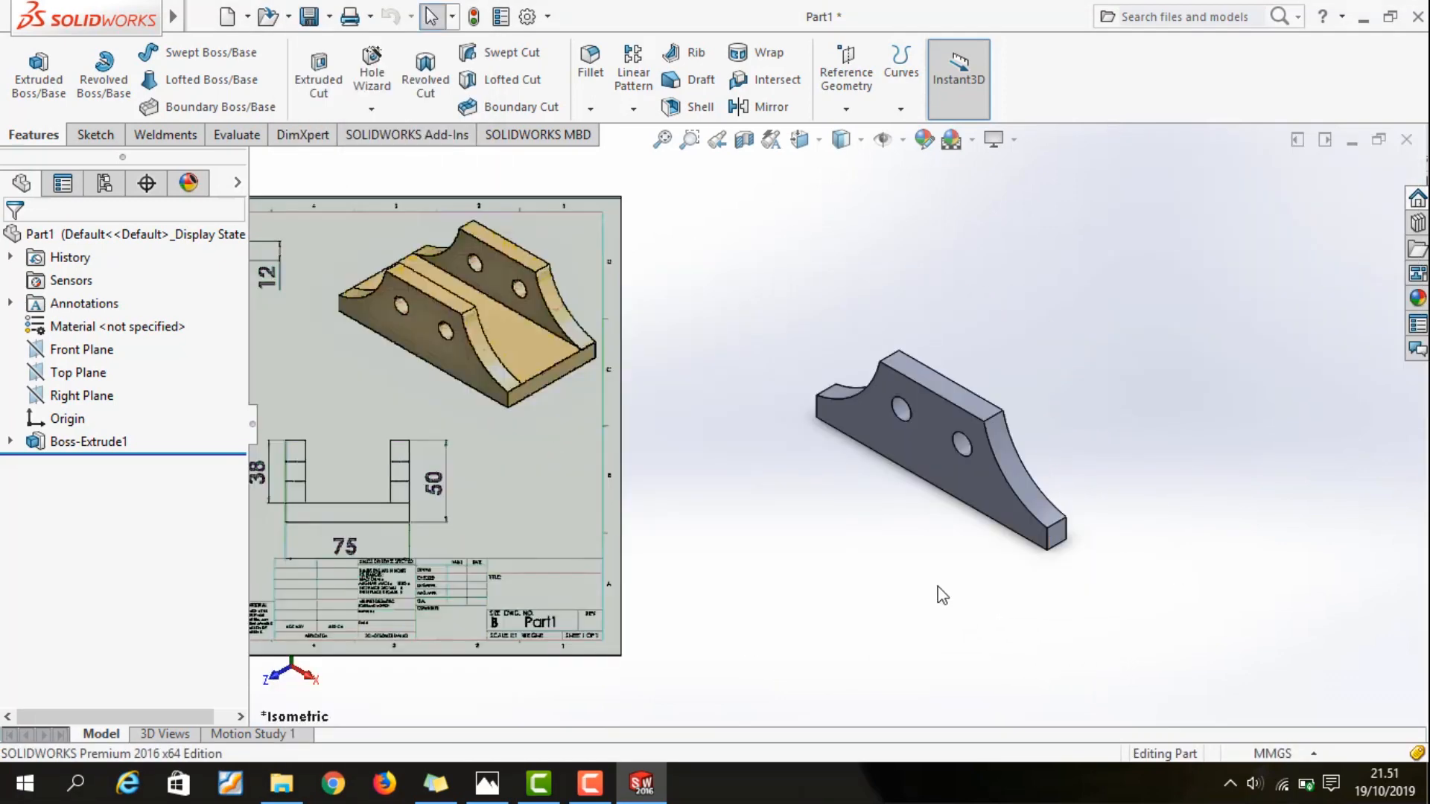
Create a reference plane offset 37.5 mm from the Front Plane, on the side where the second plate belongs
{"action": "scroll", "coordinate": [883, 546], "scroll_direction": "up", "scroll_amount": 4}
{"action": "scroll", "coordinate": [758, 489], "scroll_direction": "down", "scroll_amount": 1}
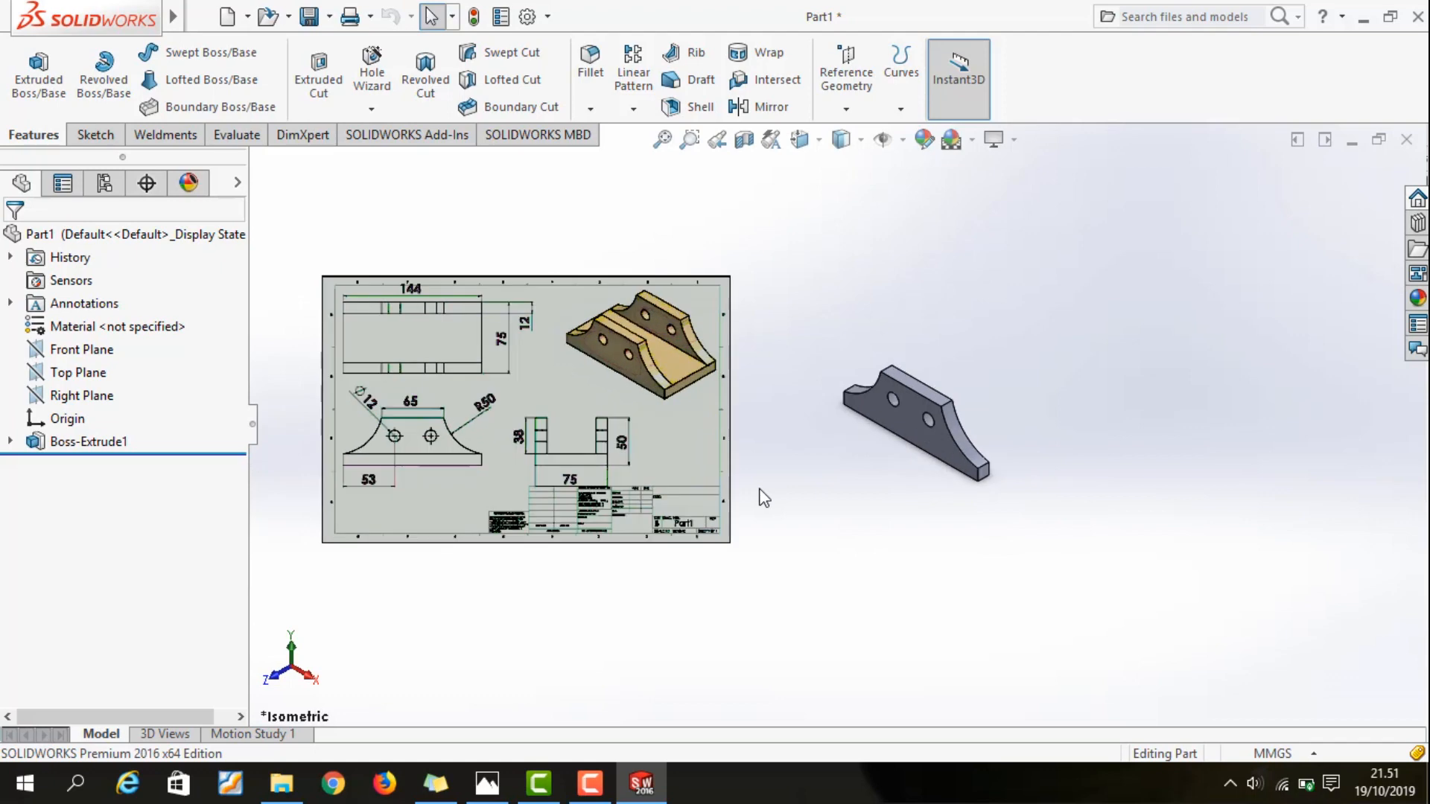
{"action": "left_click", "coordinate": [75, 350]}
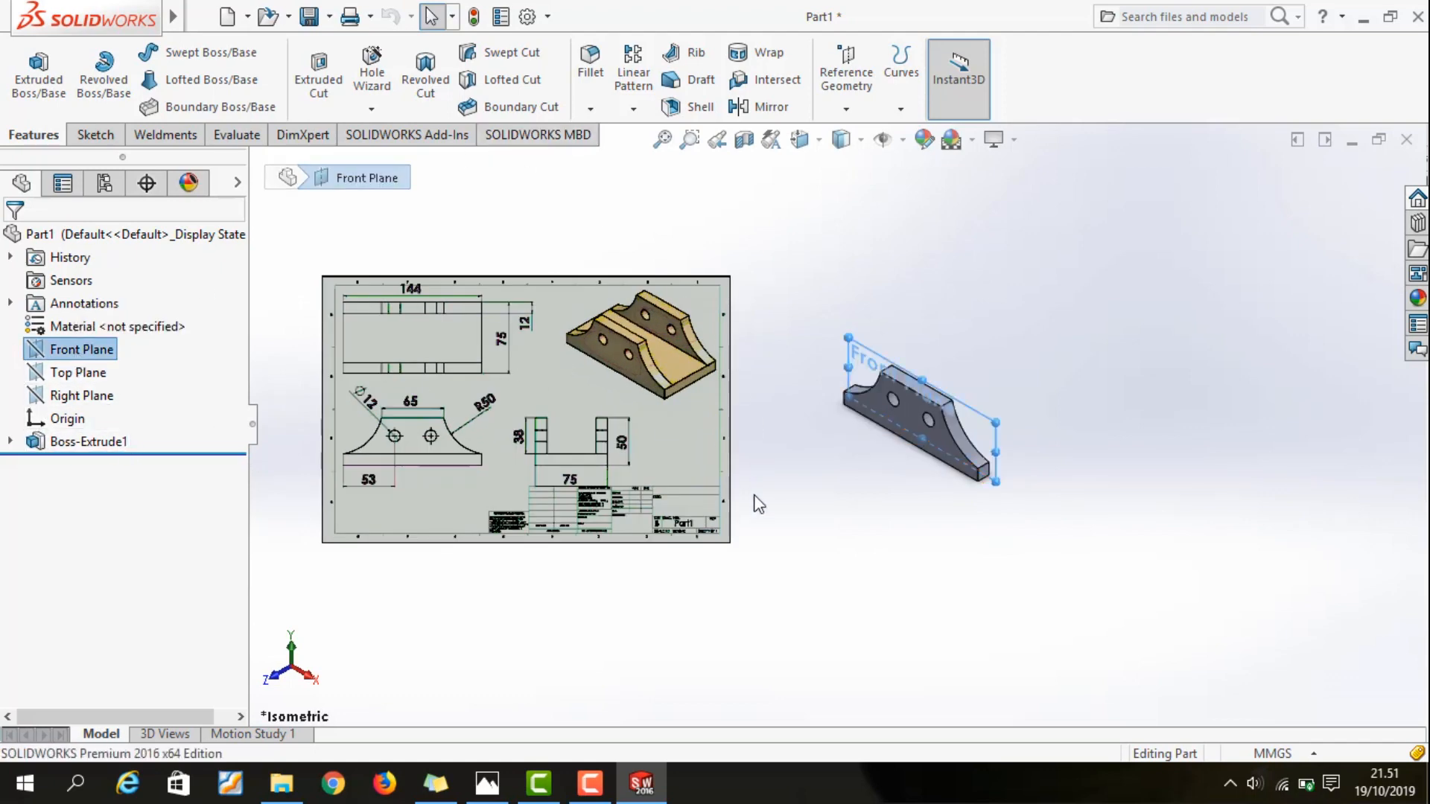
{"action": "left_click", "coordinate": [112, 141]}
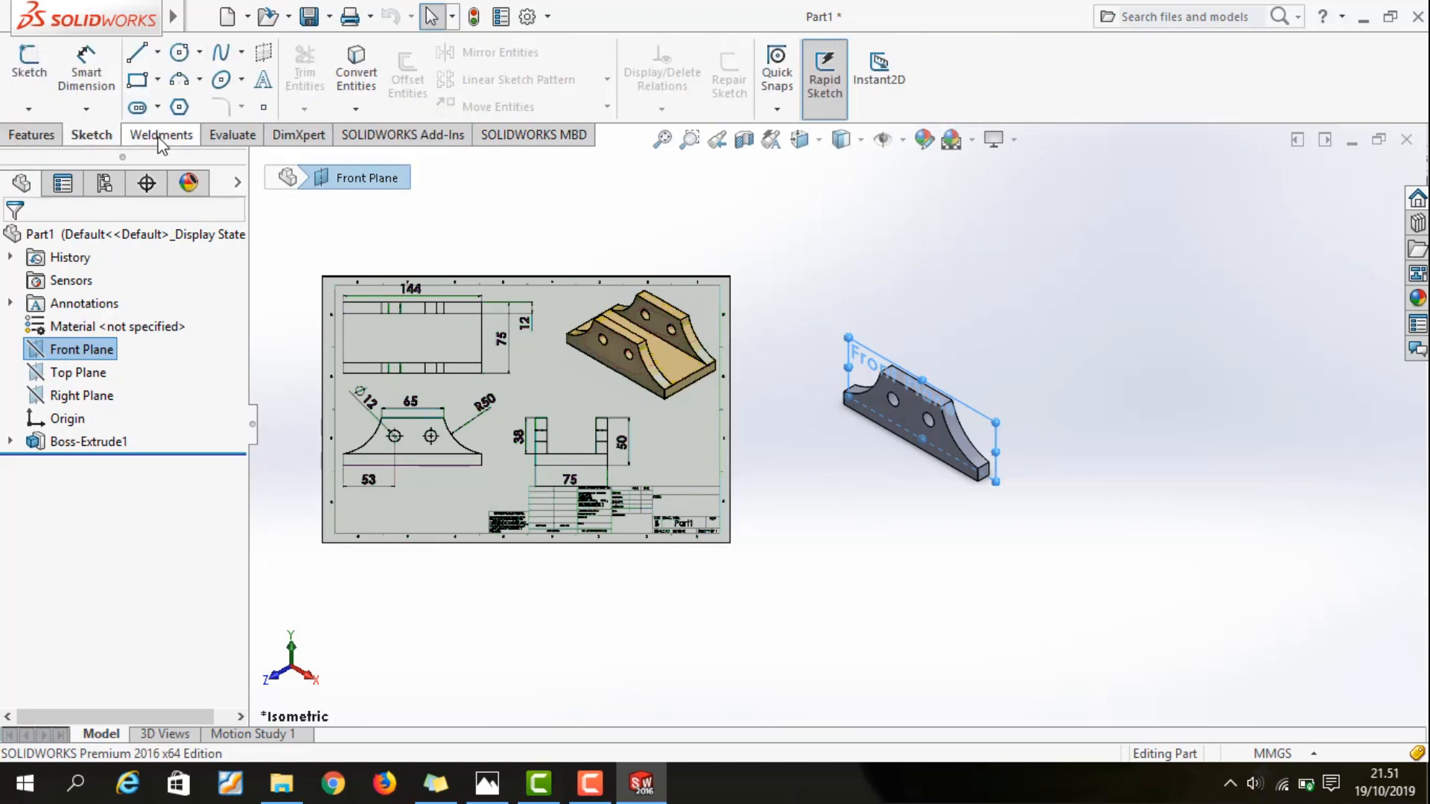
{"action": "left_click", "coordinate": [52, 137]}
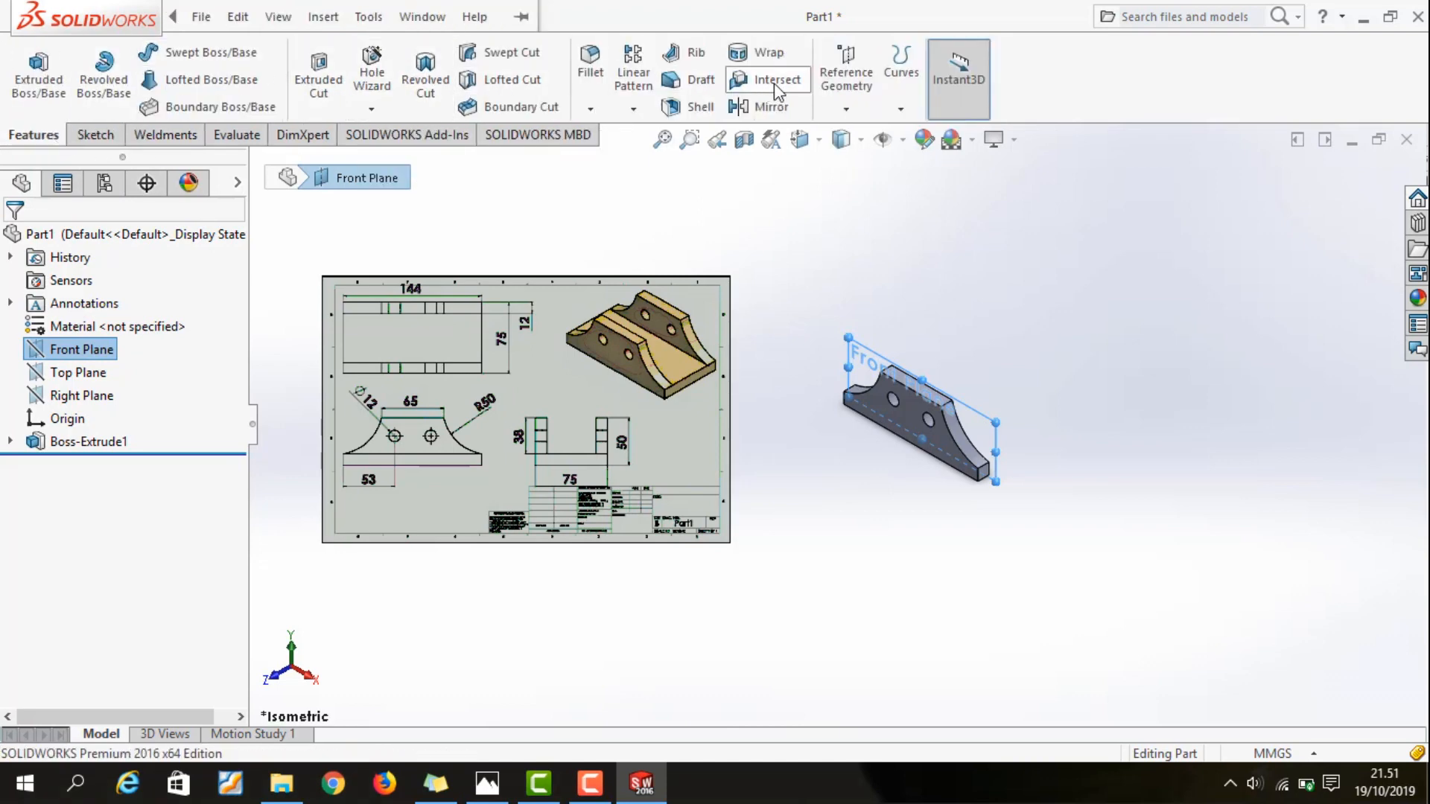
{"action": "left_click", "coordinate": [841, 74]}
{"action": "left_click", "coordinate": [868, 136]}
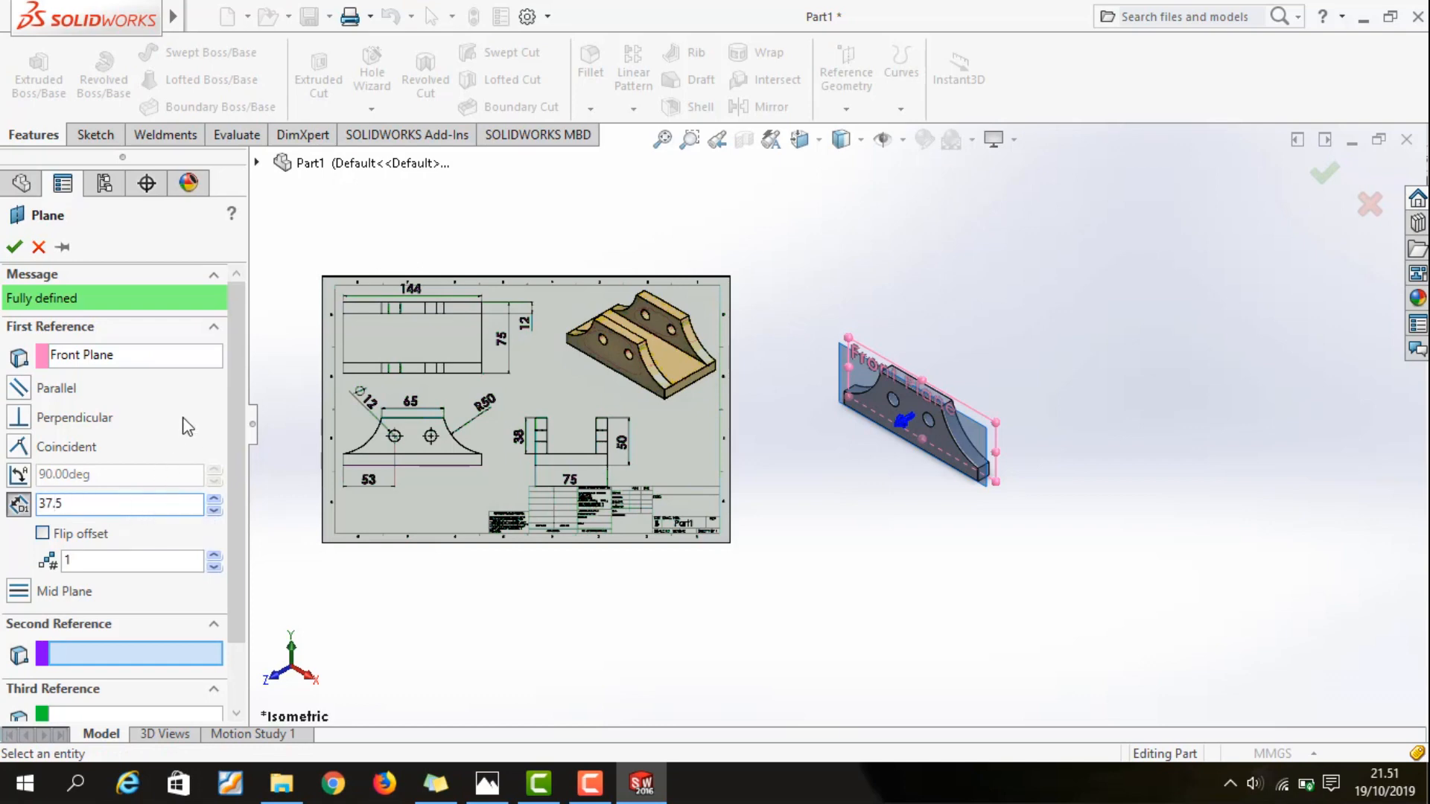
{"action": "key", "text": "Return"}
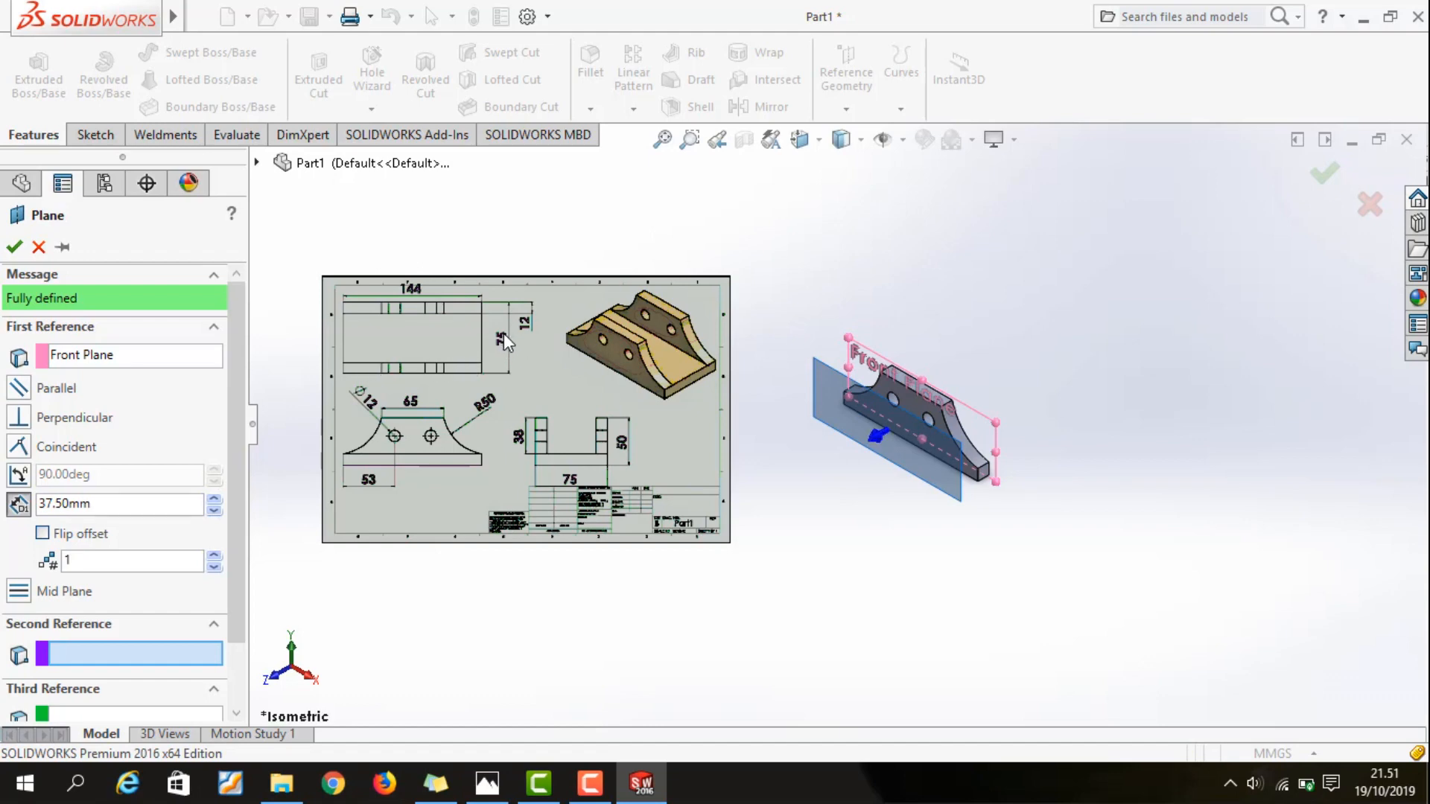
{"action": "left_click", "coordinate": [15, 248]}
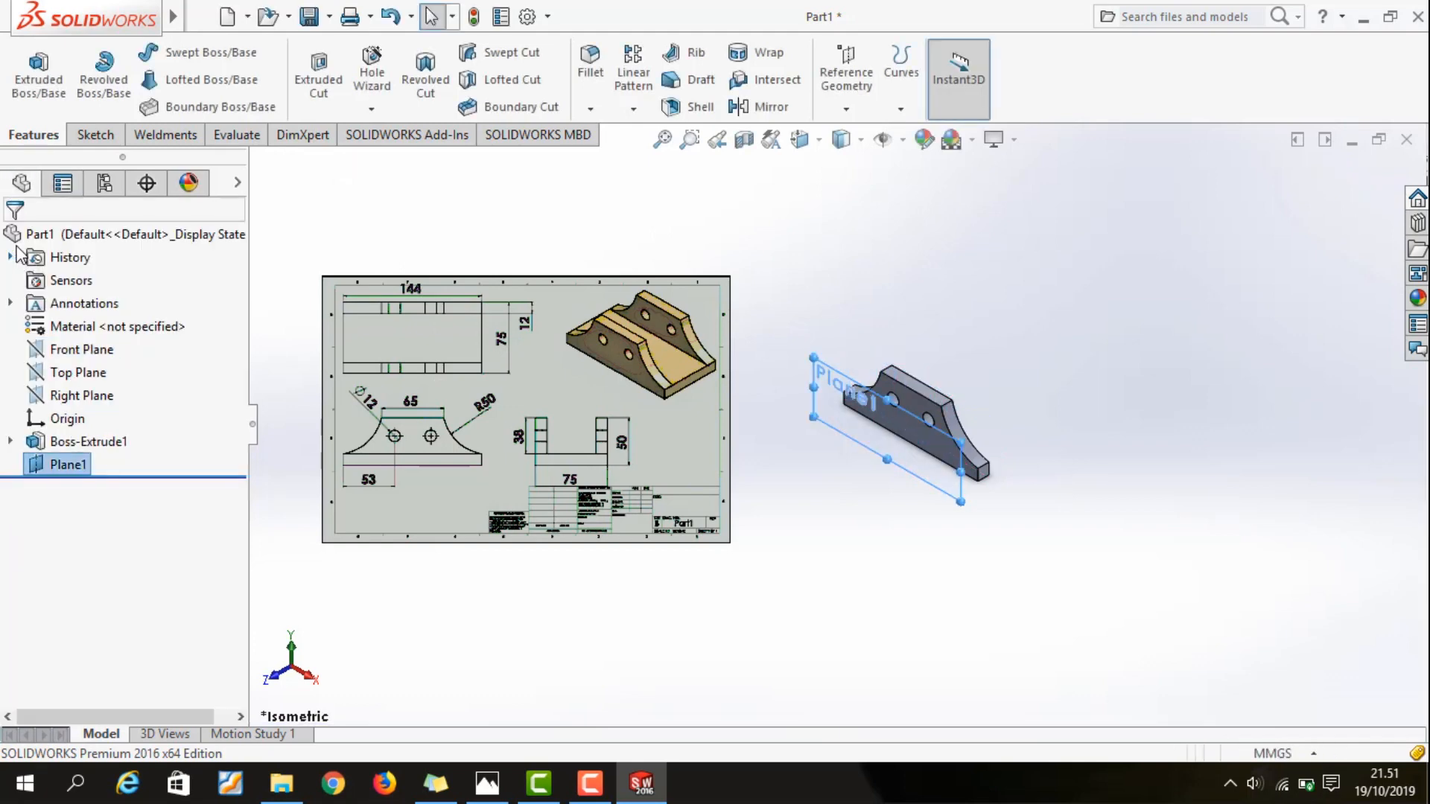
Mirror the side plate body about the offset plane with Merge solids turned off
{"action": "left_click", "coordinate": [926, 239]}
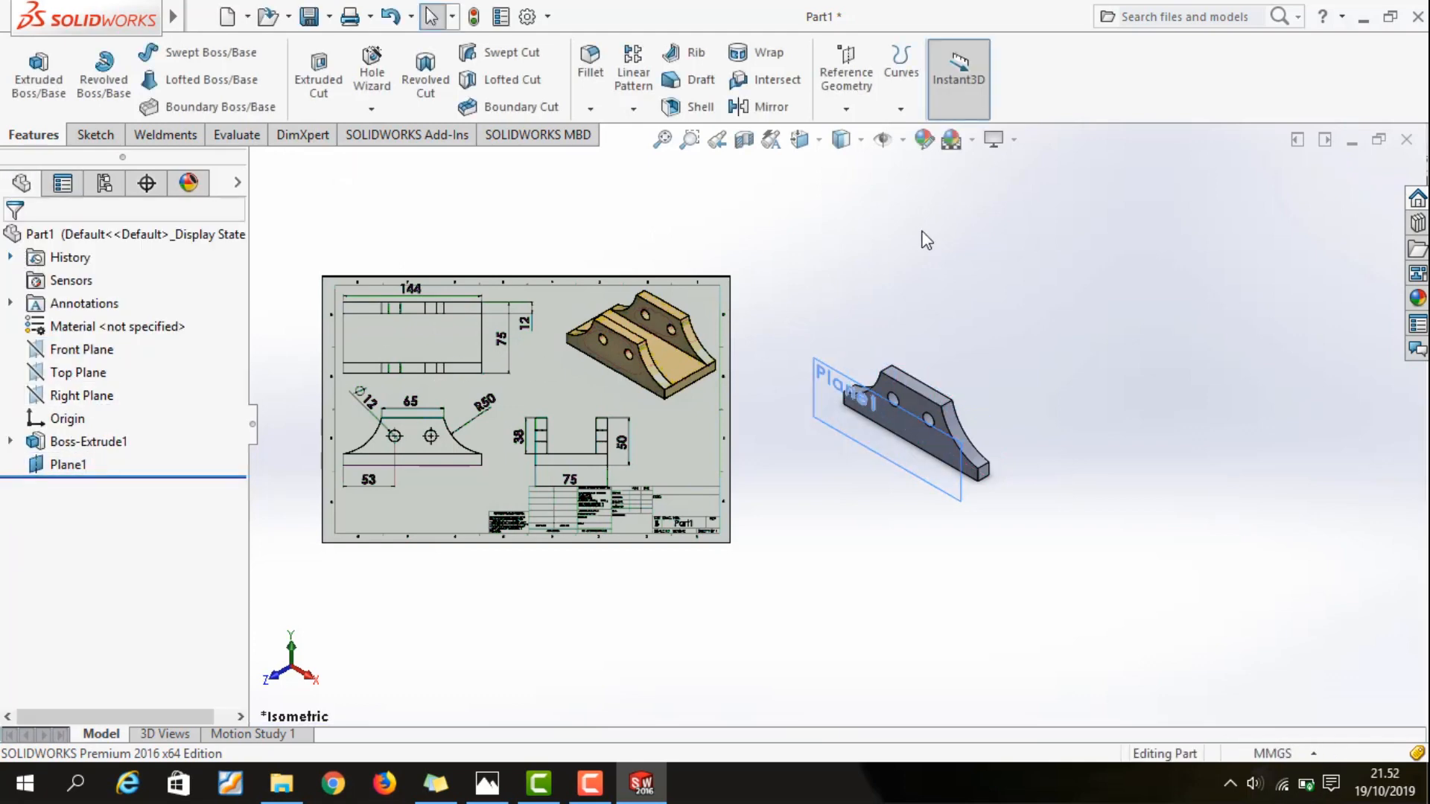
{"action": "left_click", "coordinate": [771, 107]}
{"action": "left_click", "coordinate": [136, 457]}
{"action": "left_click", "coordinate": [199, 503]}
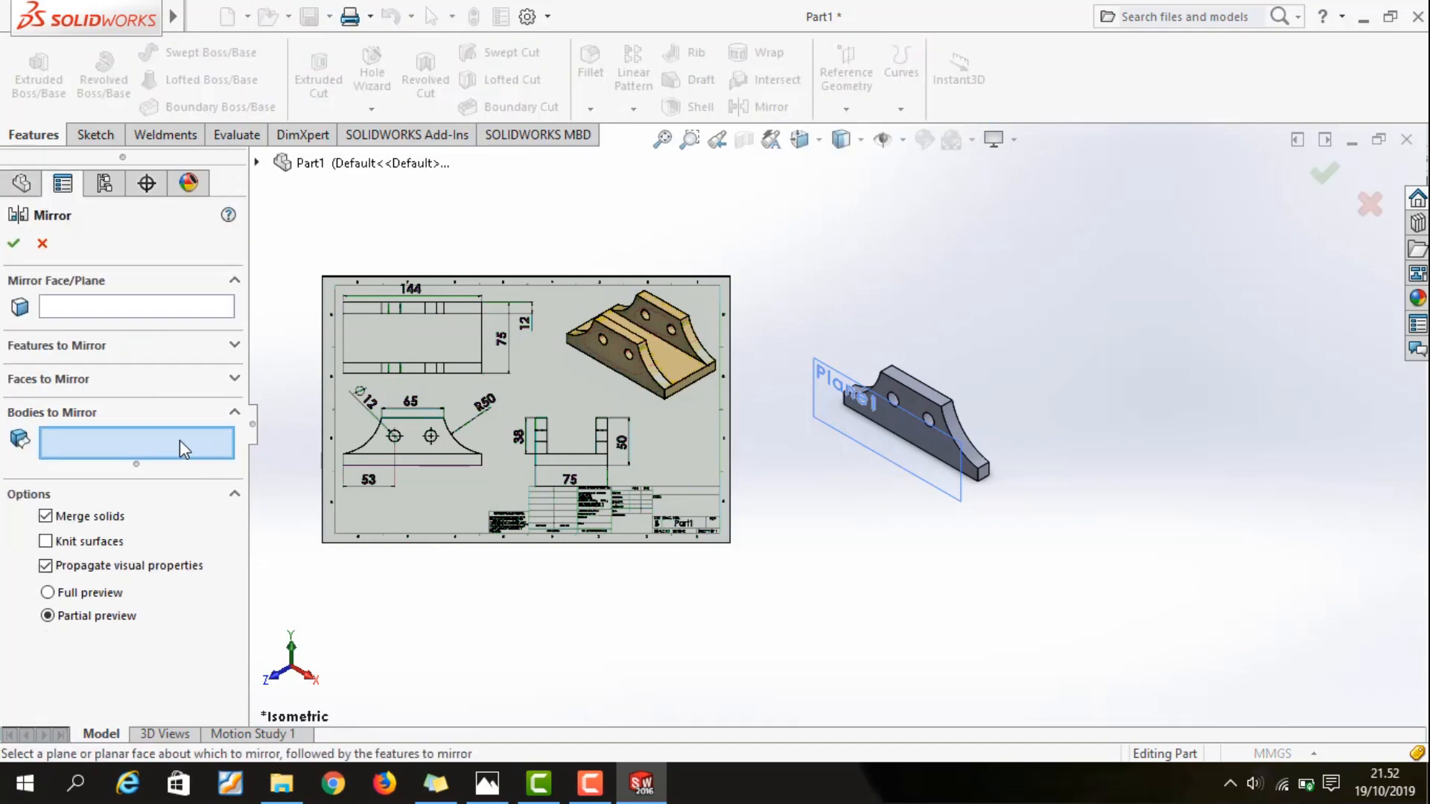
{"action": "left_click", "coordinate": [890, 412]}
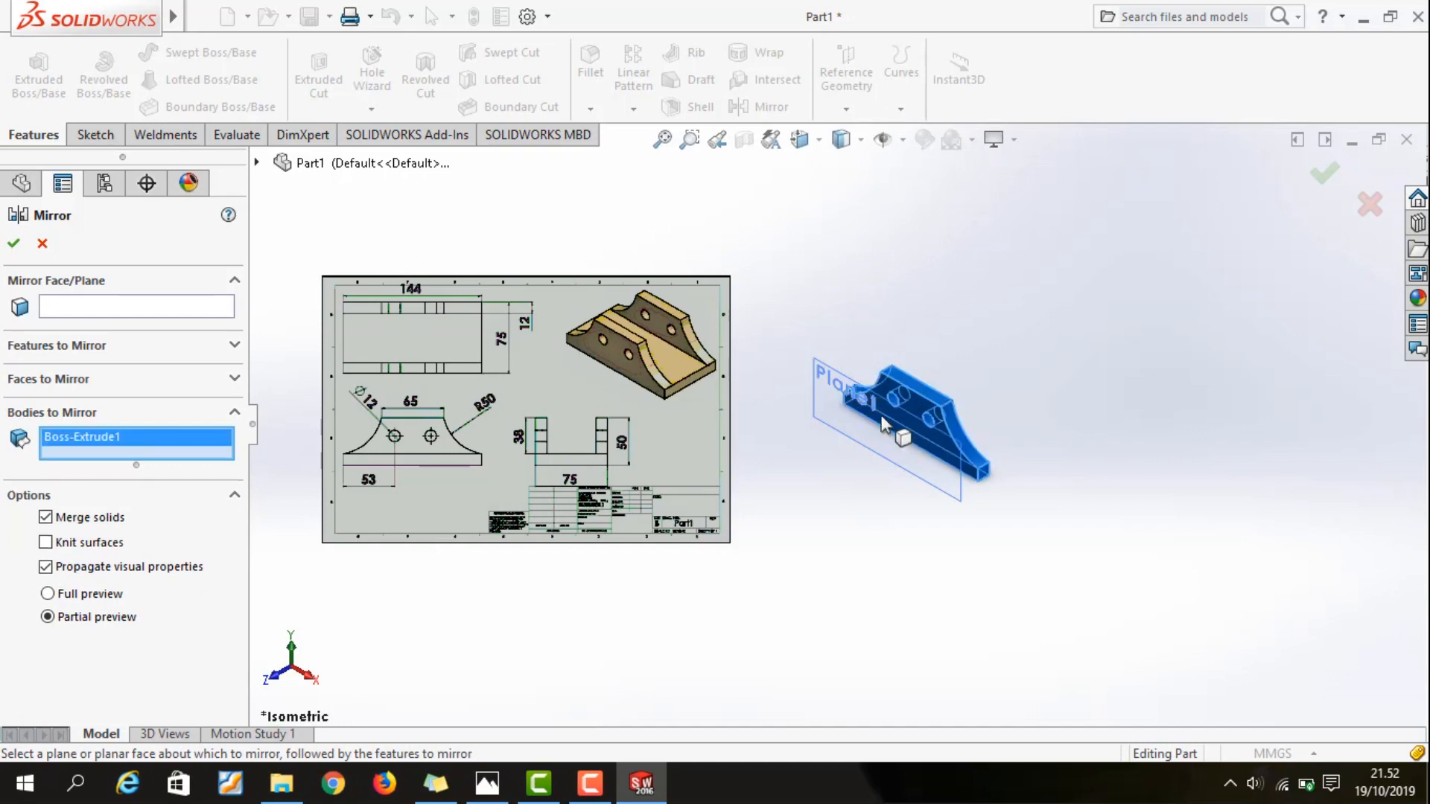
{"action": "left_click", "coordinate": [171, 309]}
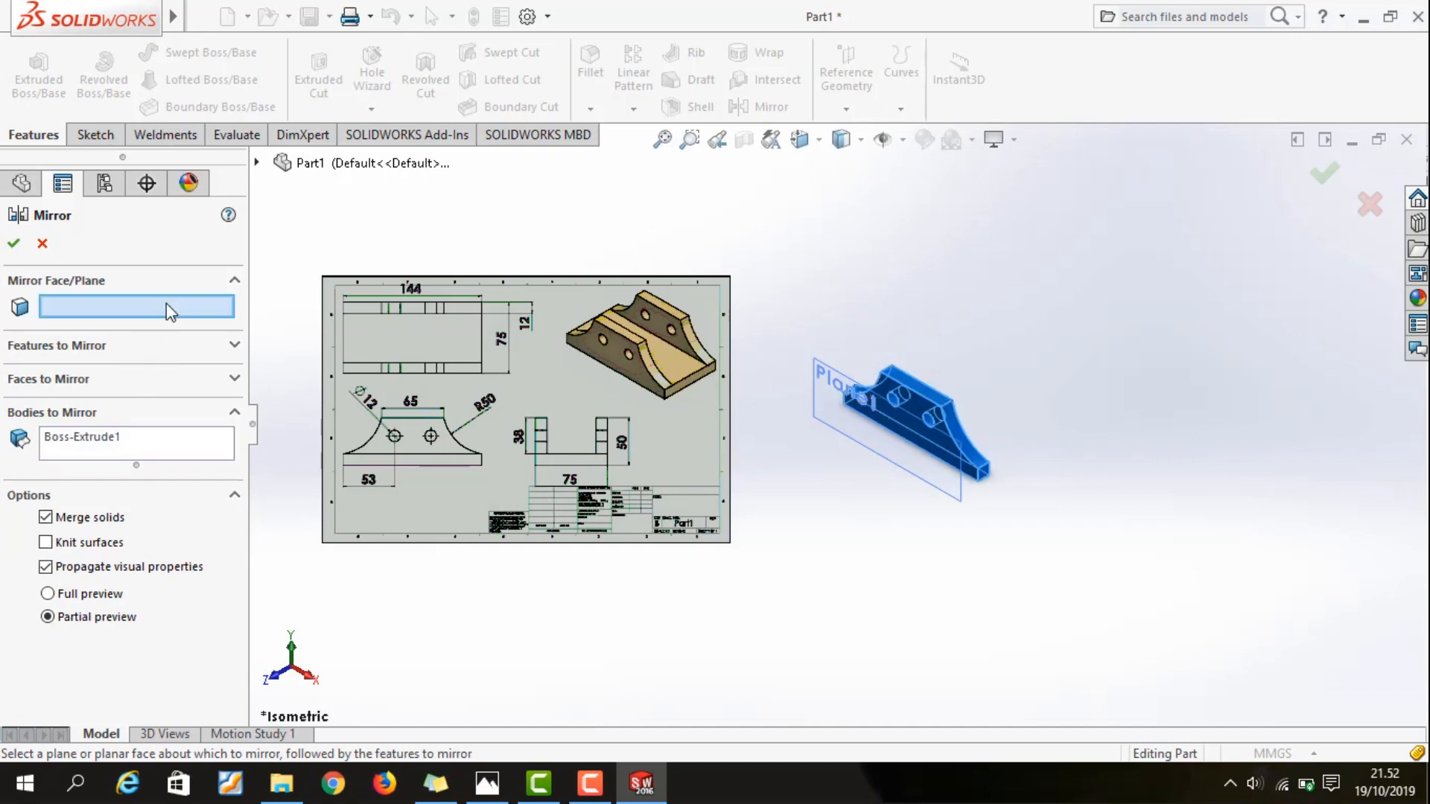
{"action": "left_click", "coordinate": [835, 380]}
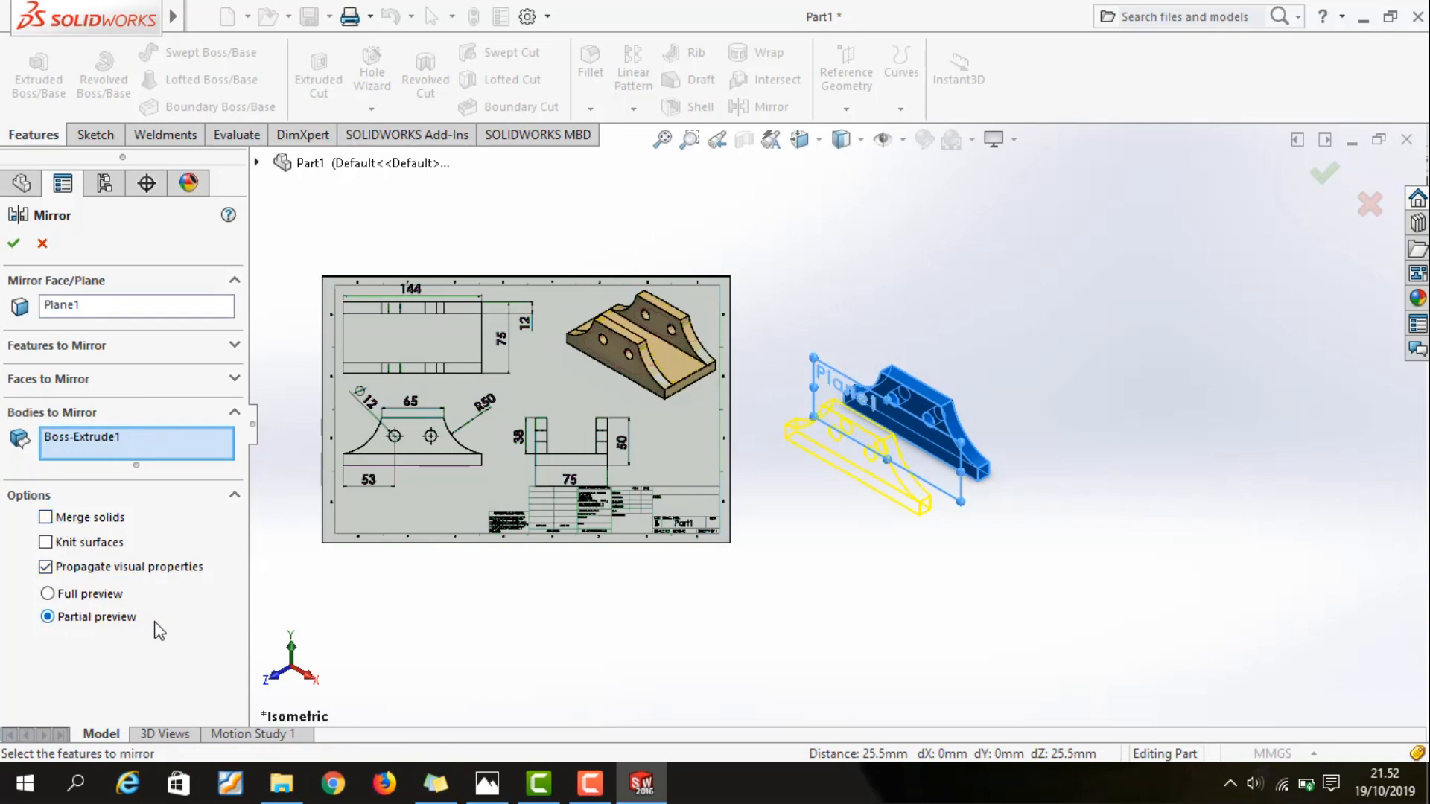
{"action": "left_click", "coordinate": [15, 248]}
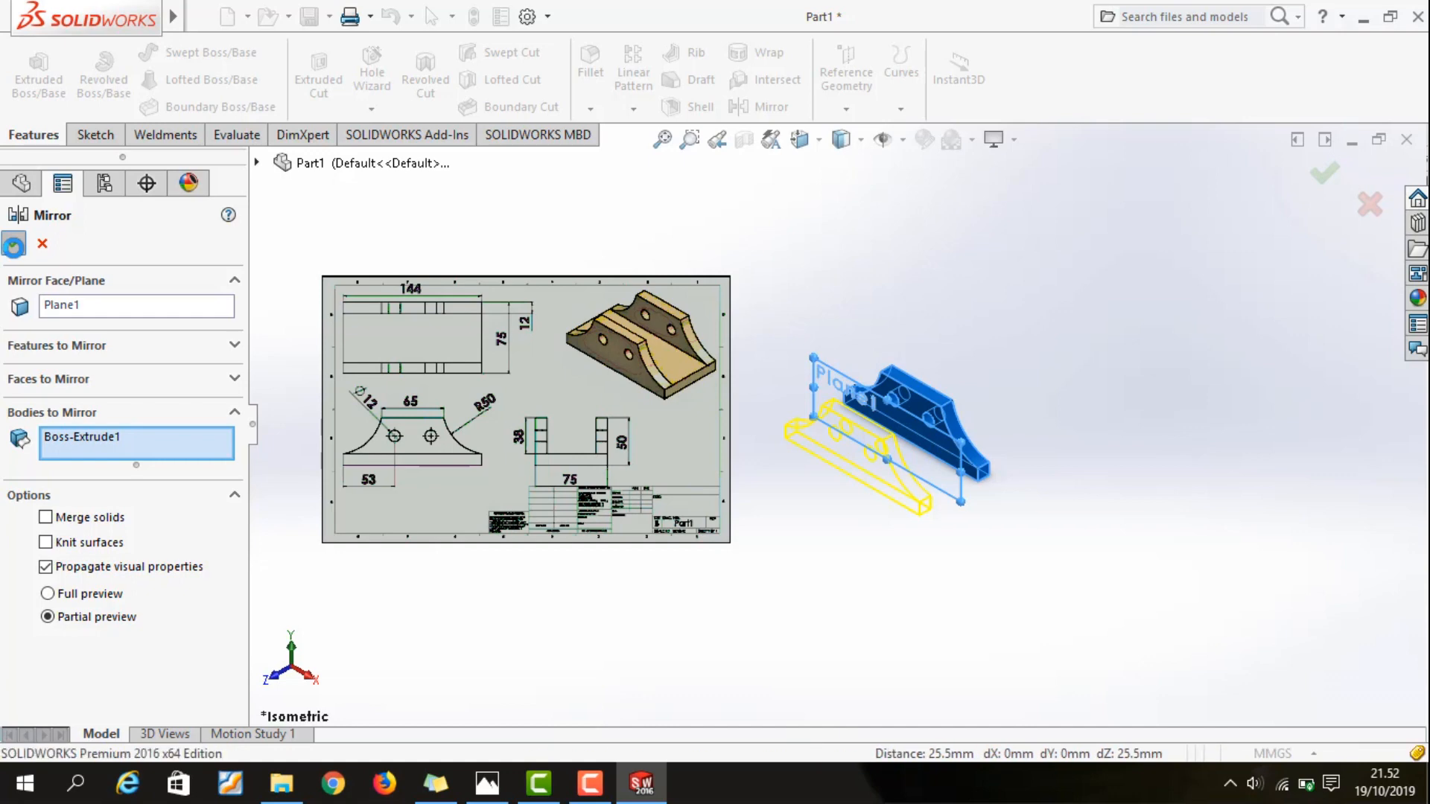
Sketch a corner rectangle on the offset plane, from the plate's lower-left corner to the upper corner of its right end edge
{"action": "scroll", "coordinate": [861, 408], "scroll_direction": "down", "scroll_amount": 5}
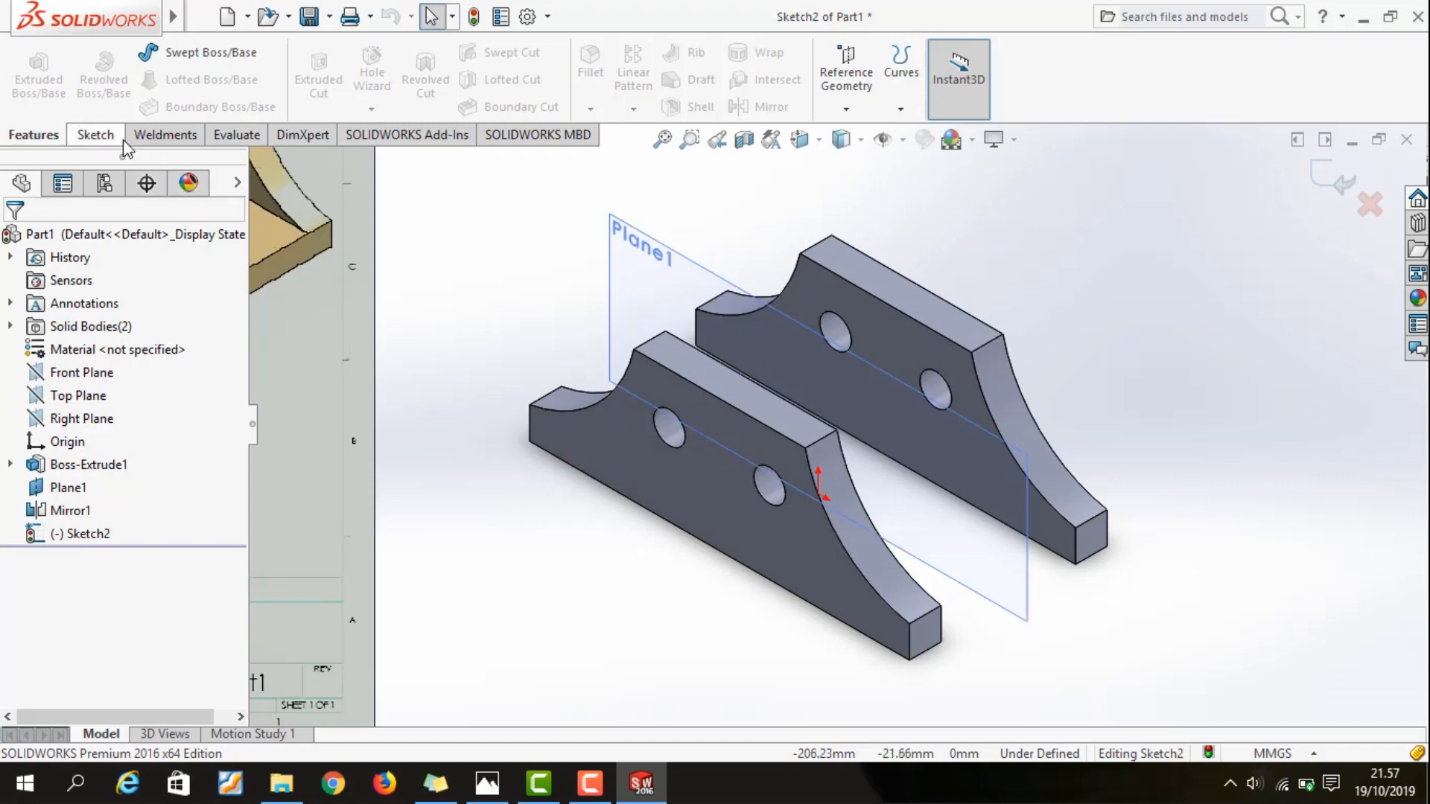
{"action": "left_click", "coordinate": [121, 139]}
{"action": "left_click", "coordinate": [711, 276]}
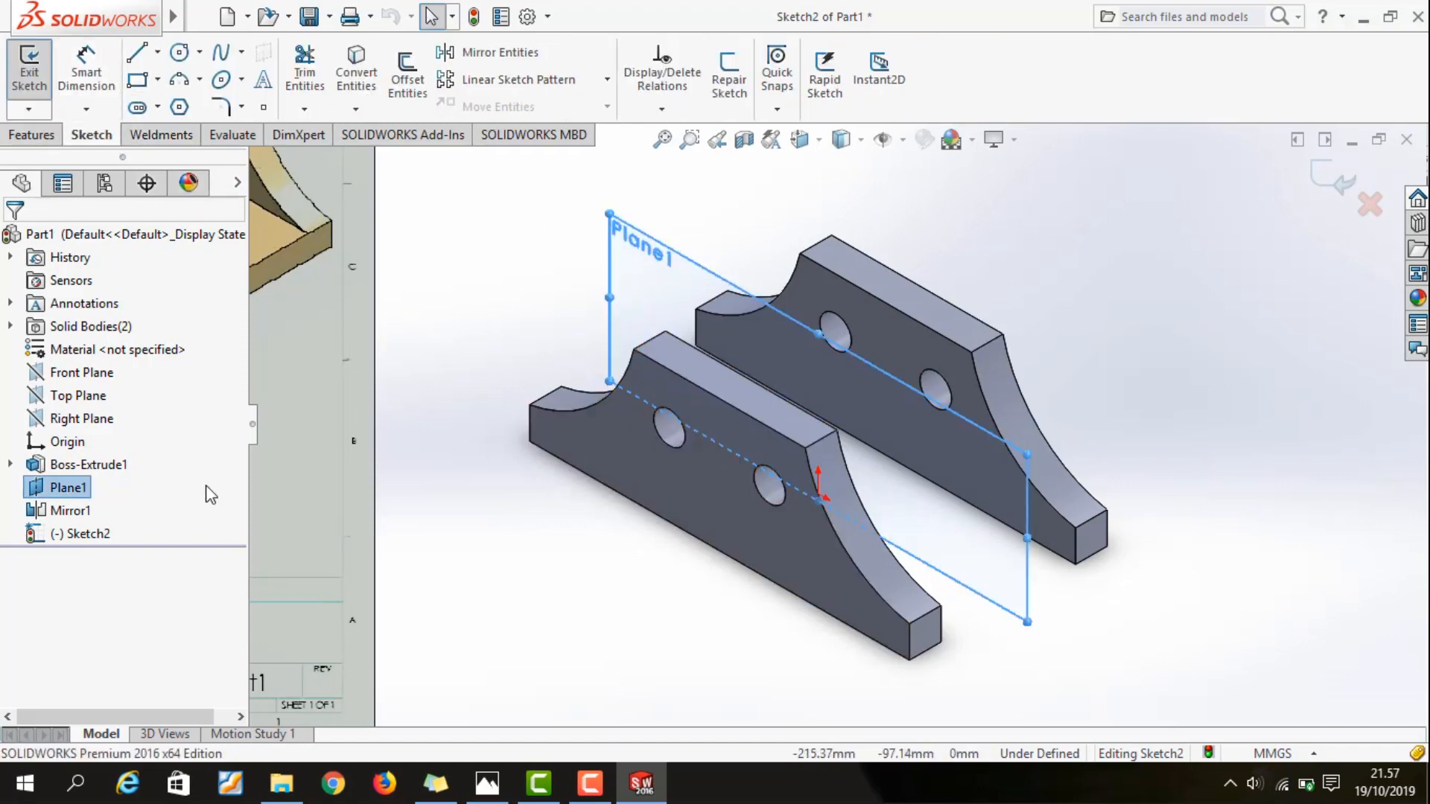
{"action": "left_click", "coordinate": [152, 85]}
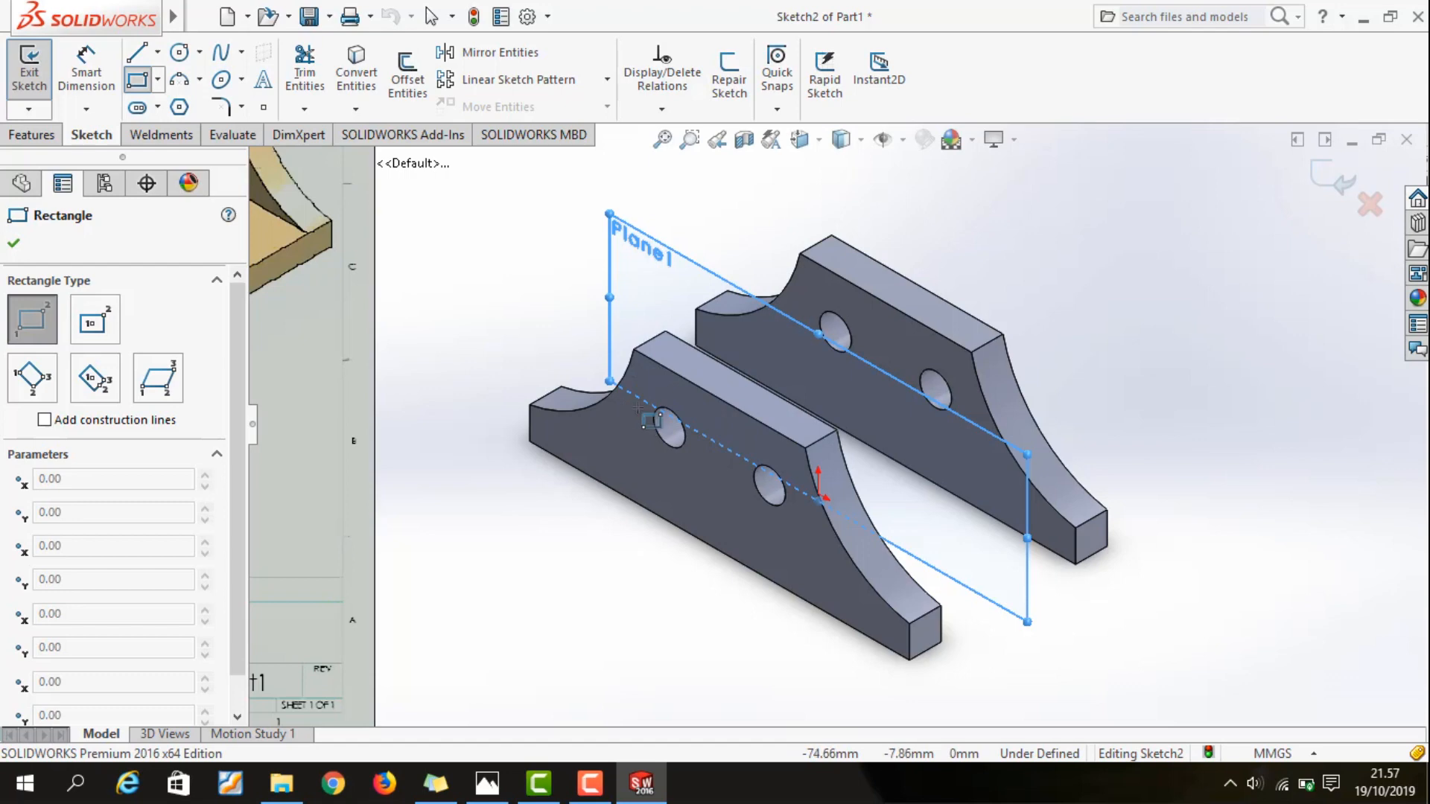
{"action": "middle_click_drag", "start_coordinate": [1110, 613], "coordinate": [1199, 545]}
{"action": "middle_click_drag", "start_coordinate": [1161, 653], "coordinate": [1111, 558]}
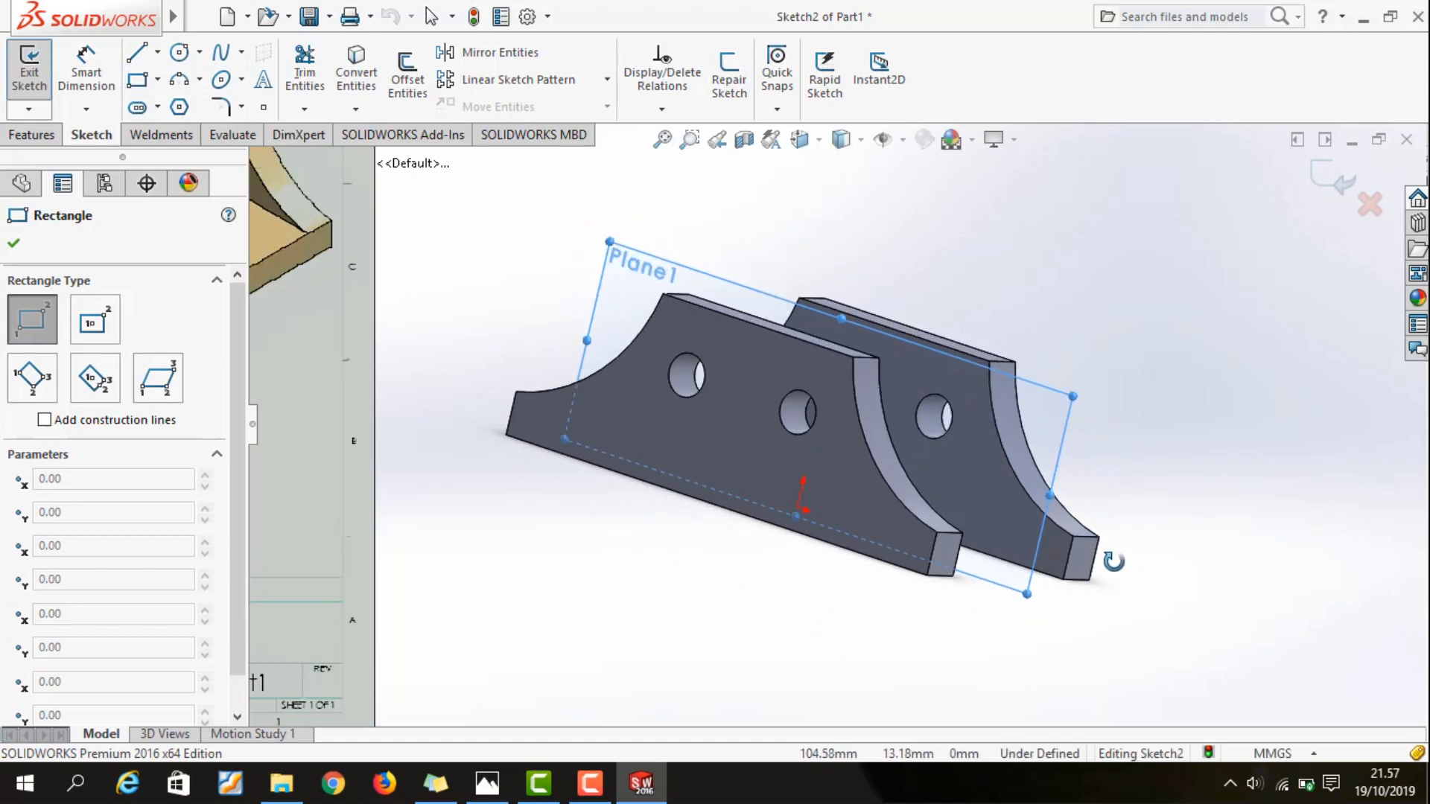
{"action": "key", "text": "space"}
{"action": "left_click", "coordinate": [751, 497]}
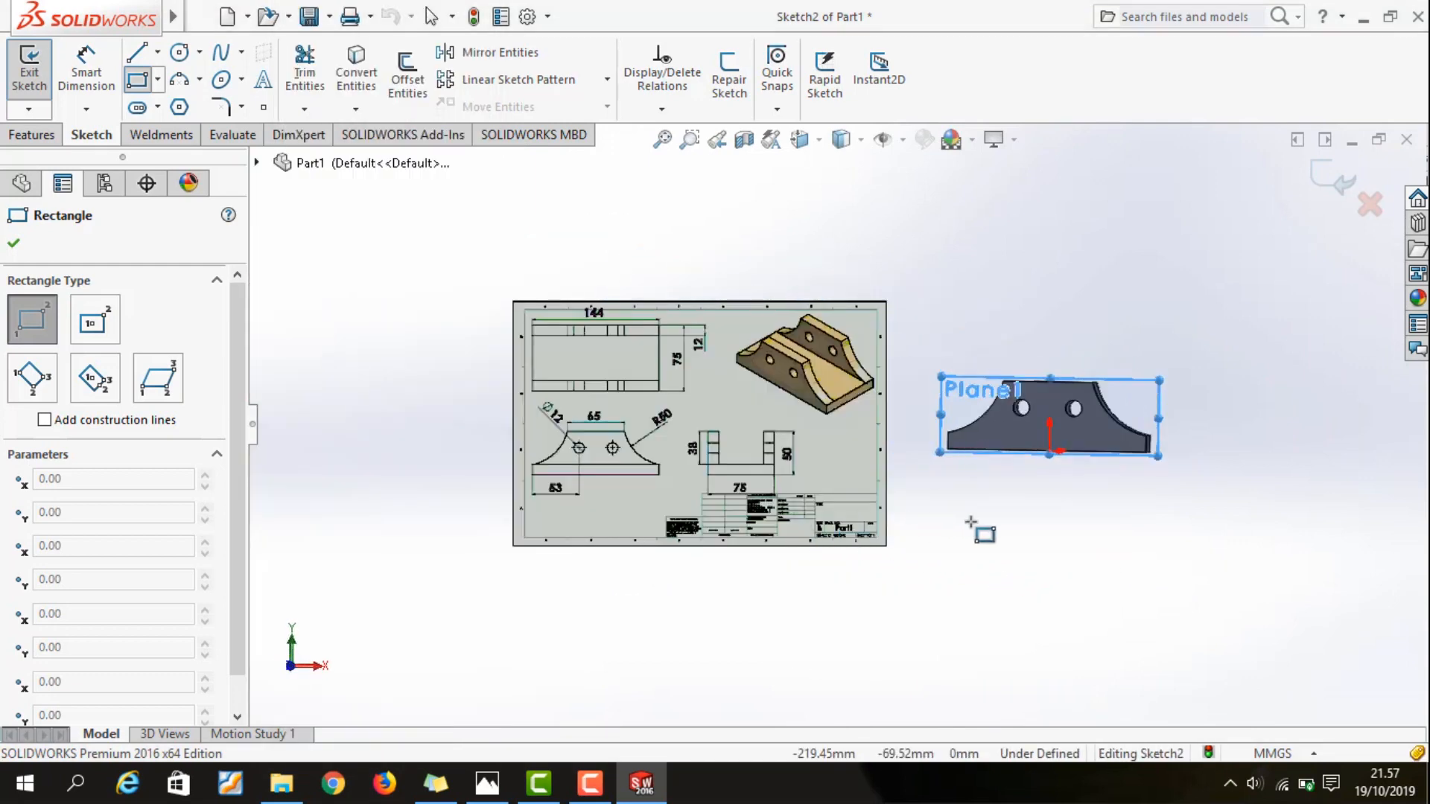
{"action": "scroll", "coordinate": [994, 480], "scroll_direction": "down", "scroll_amount": 4}
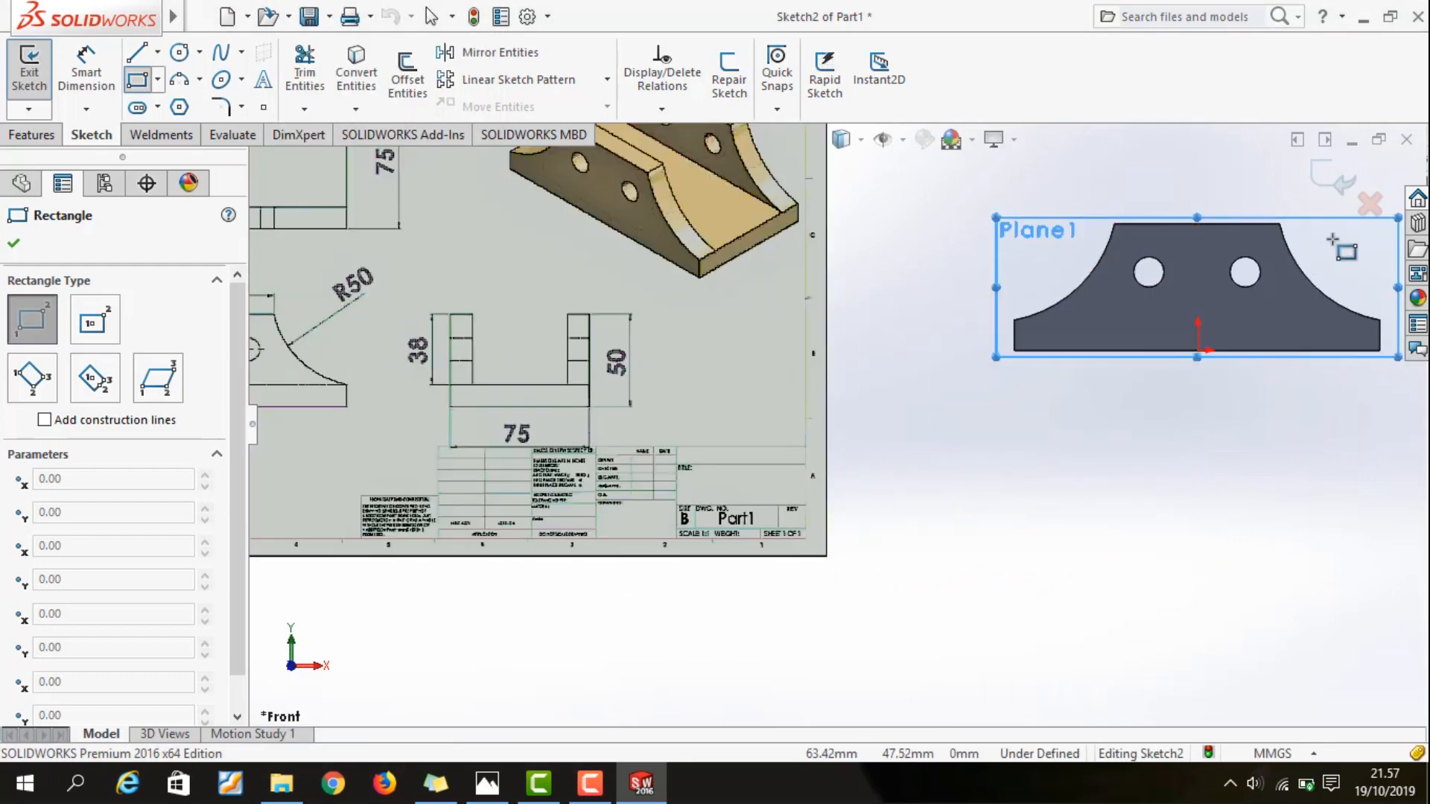
{"action": "scroll", "coordinate": [996, 447], "scroll_direction": "down", "scroll_amount": 4}
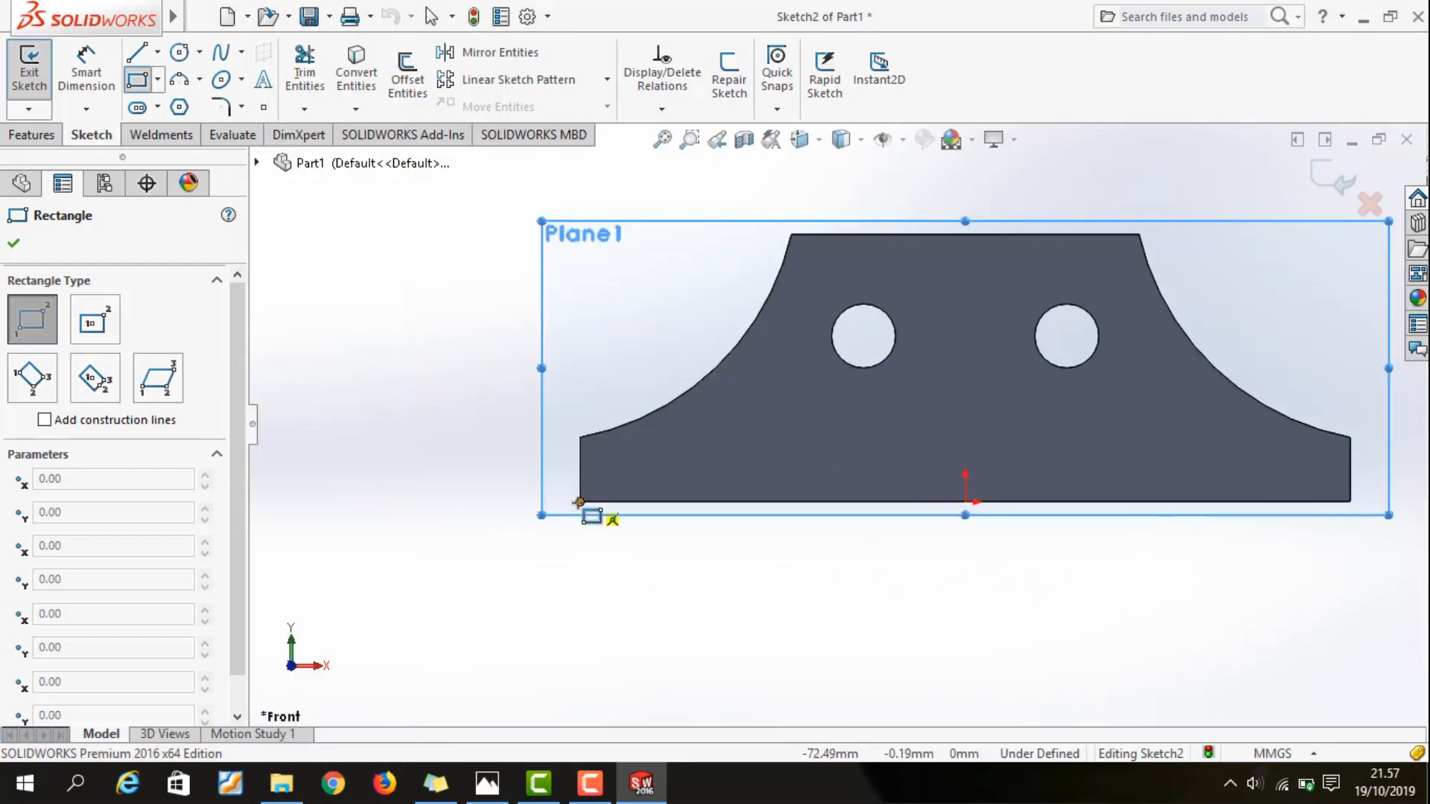
{"action": "left_click", "coordinate": [579, 501]}
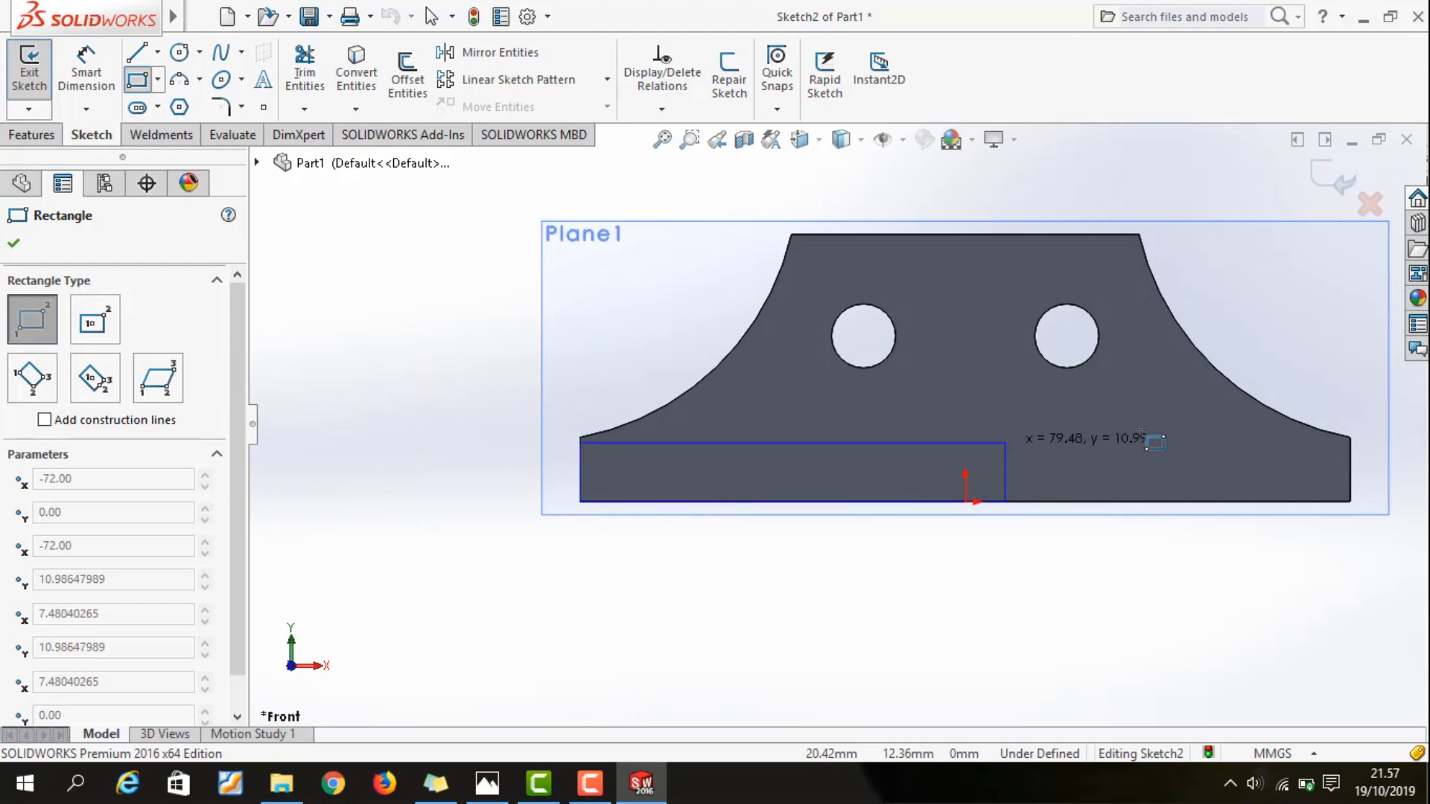
{"action": "left_click", "coordinate": [1352, 437]}
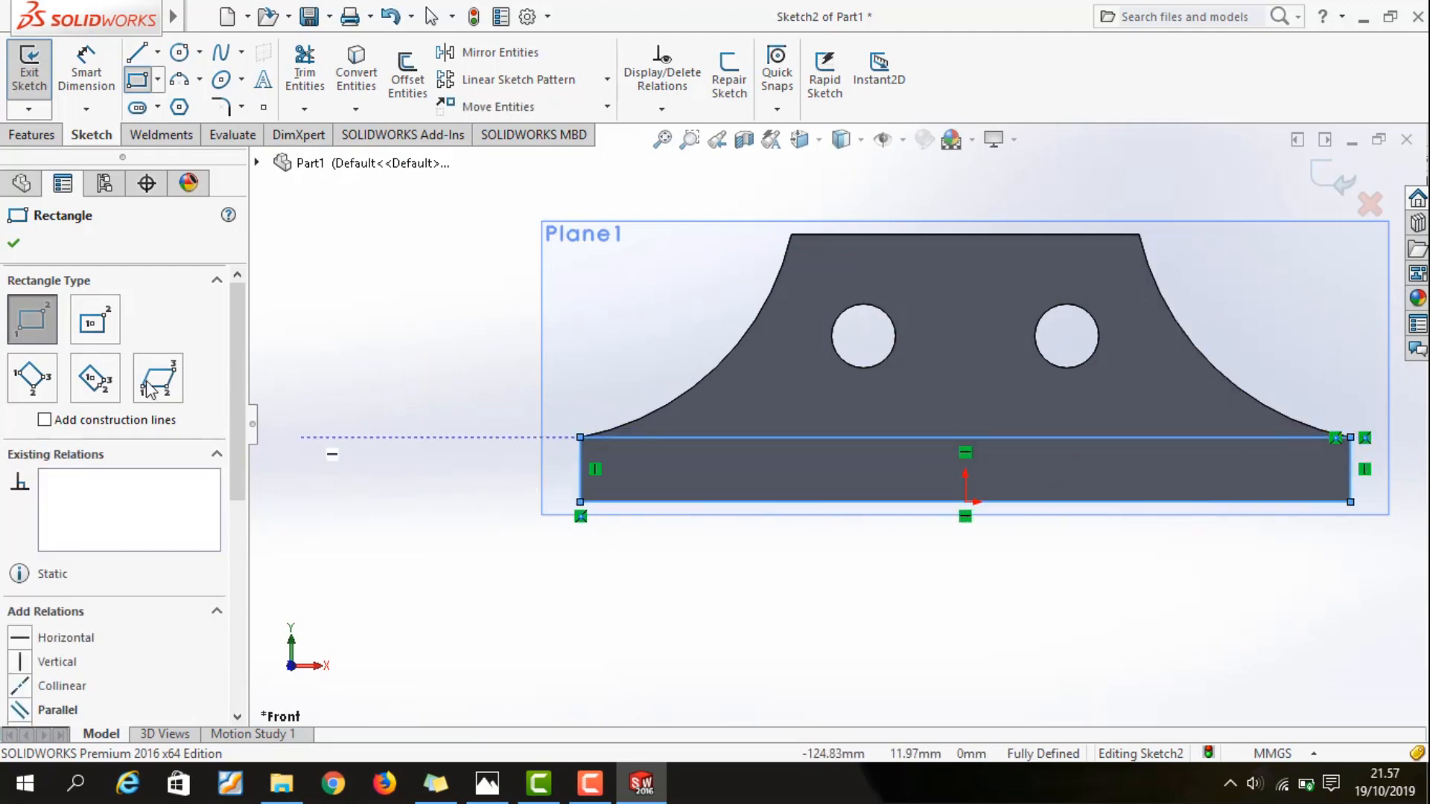
{"action": "left_click", "coordinate": [14, 245]}
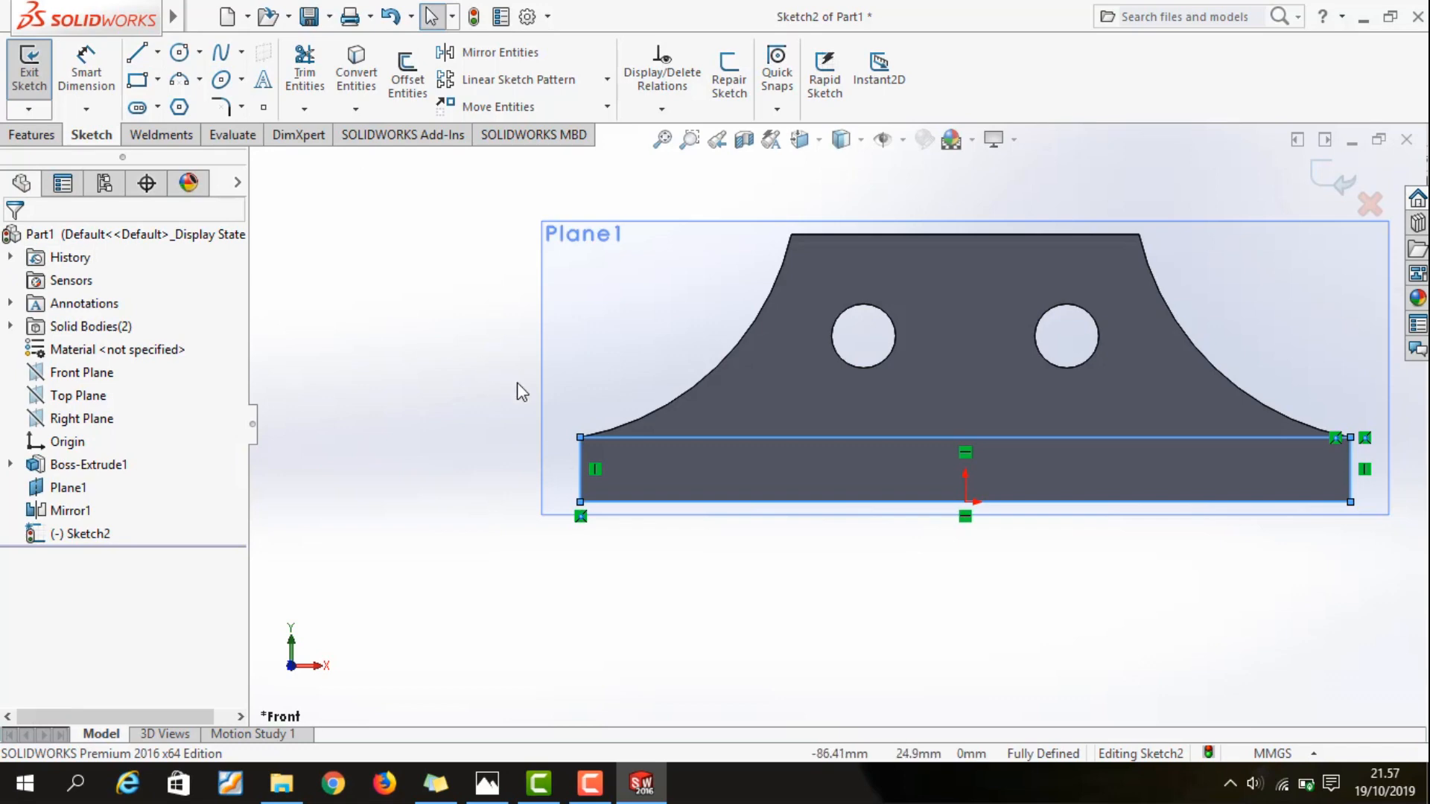
Set up a boss extrusion of the rectangle with Direction 1 running Up To Surface to the mirrored plate's inner face
{"action": "key", "text": "space"}
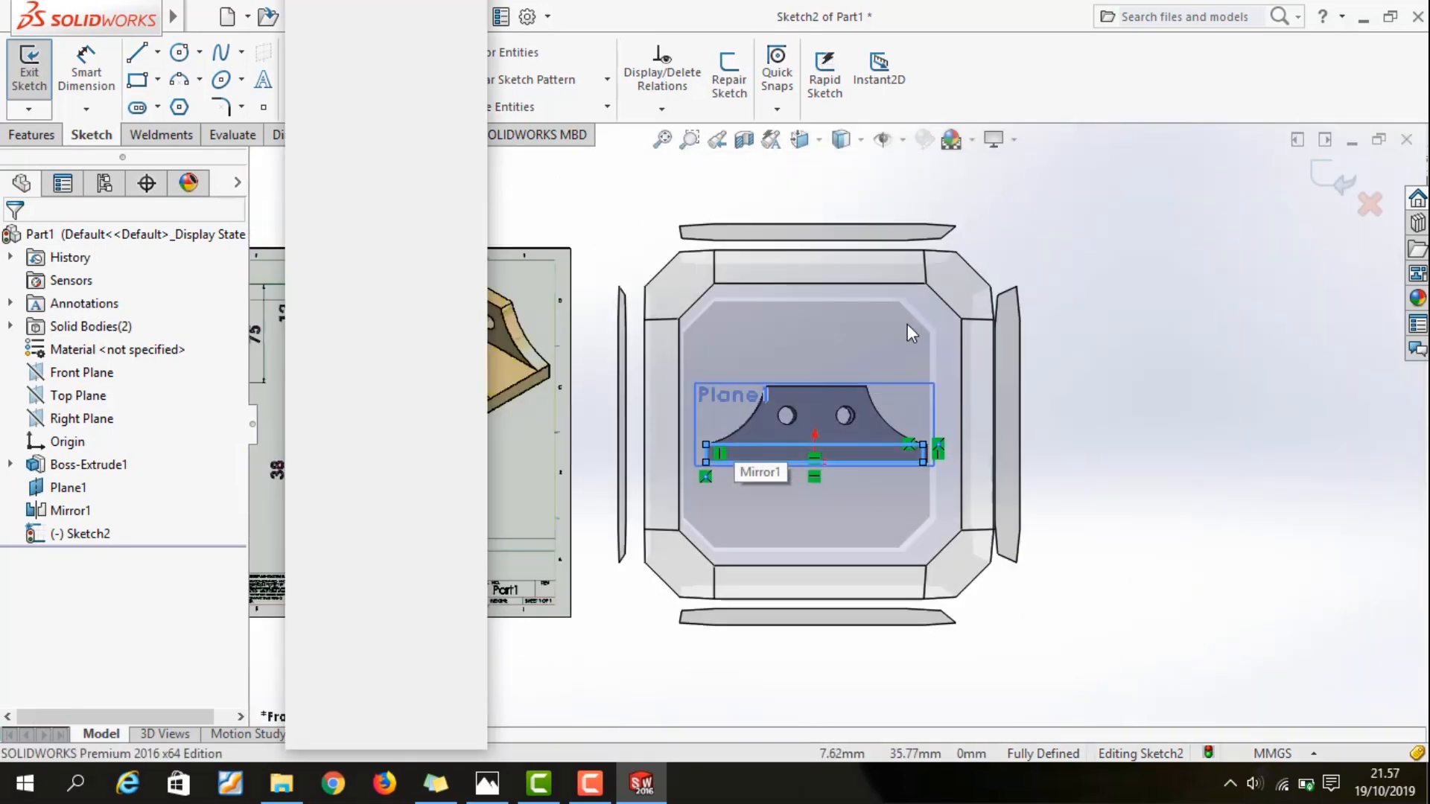
{"action": "left_click", "coordinate": [958, 297]}
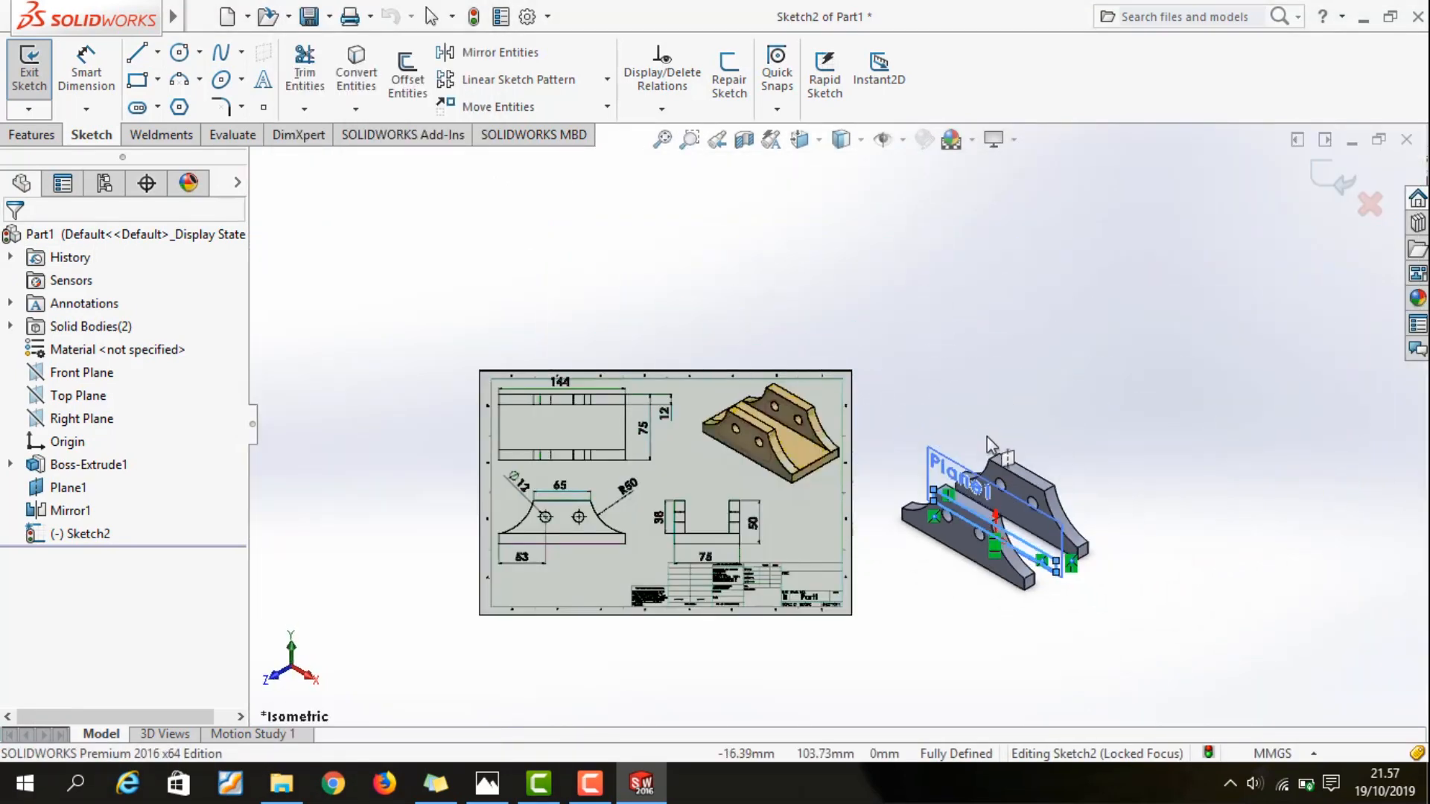
{"action": "scroll", "coordinate": [961, 469], "scroll_direction": "down", "scroll_amount": 4}
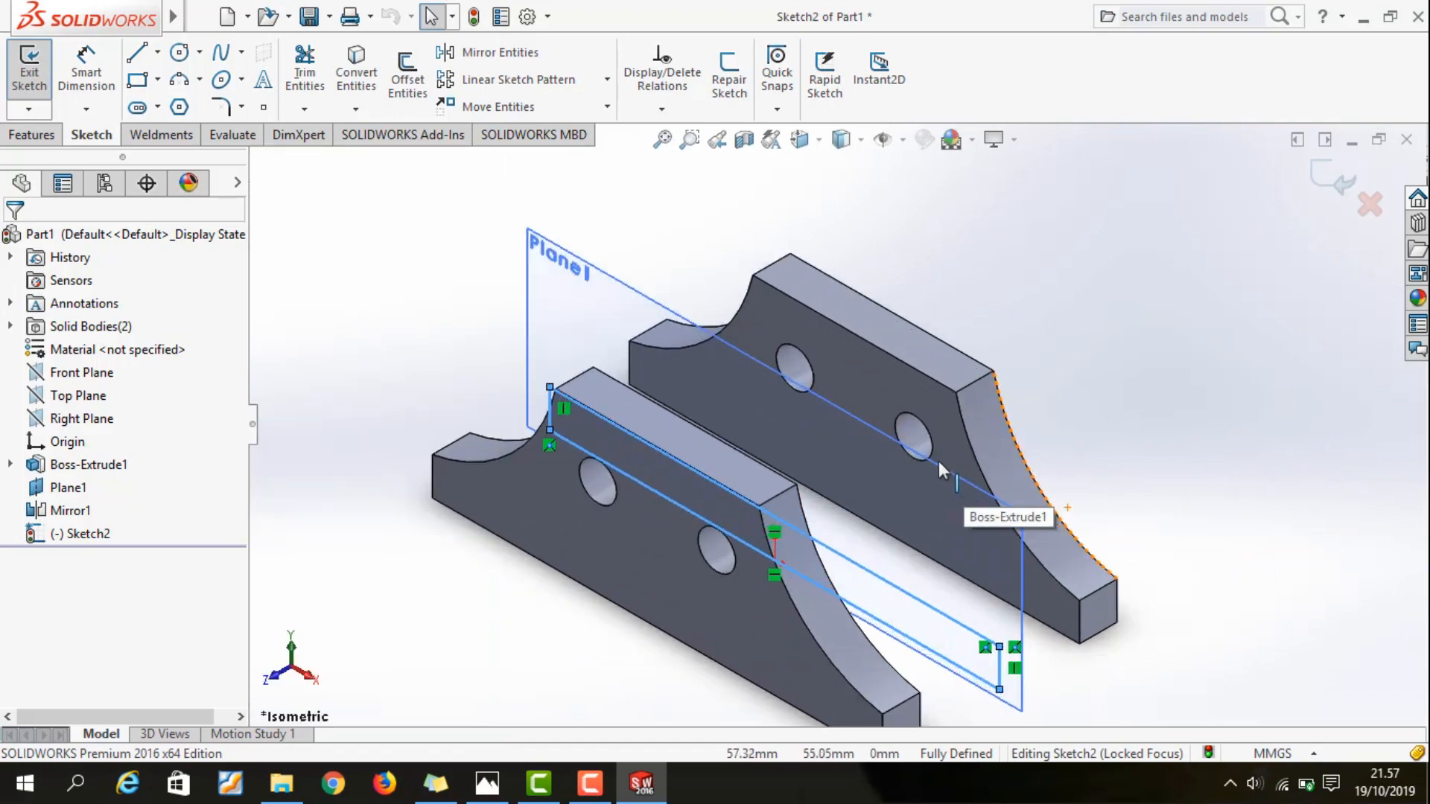
{"action": "left_click", "coordinate": [32, 135]}
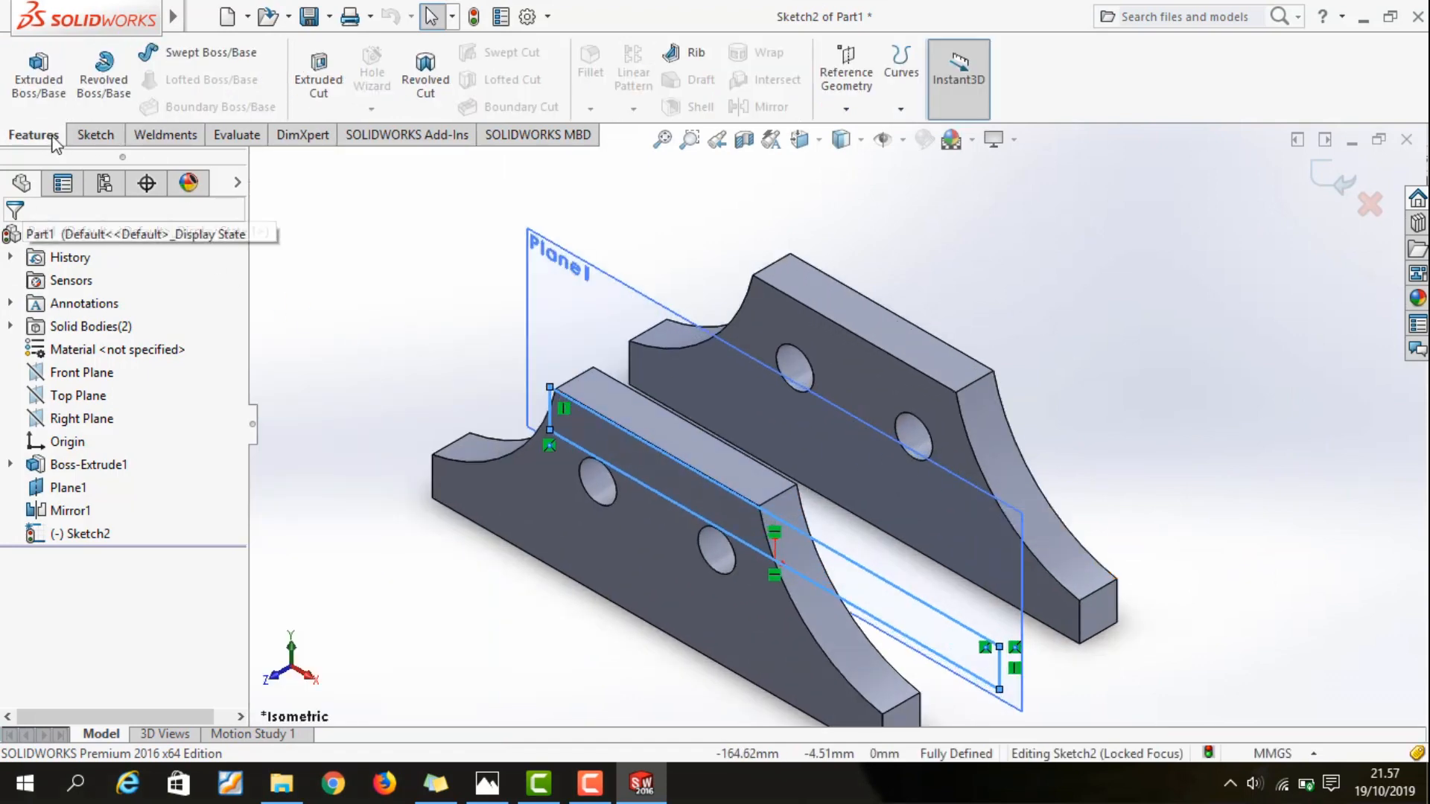
{"action": "left_click", "coordinate": [38, 79]}
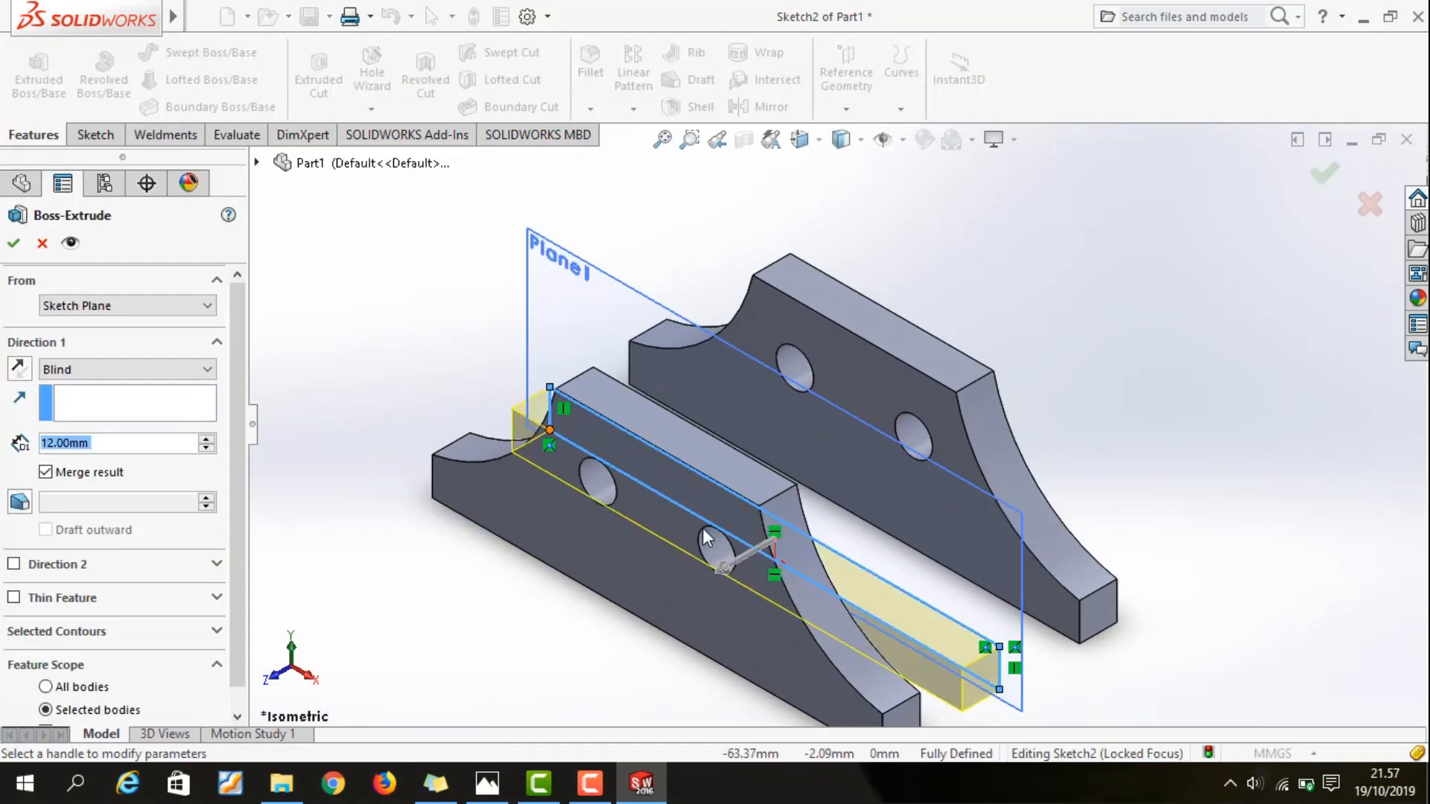
{"action": "middle_click_drag", "start_coordinate": [1203, 661], "coordinate": [944, 708]}
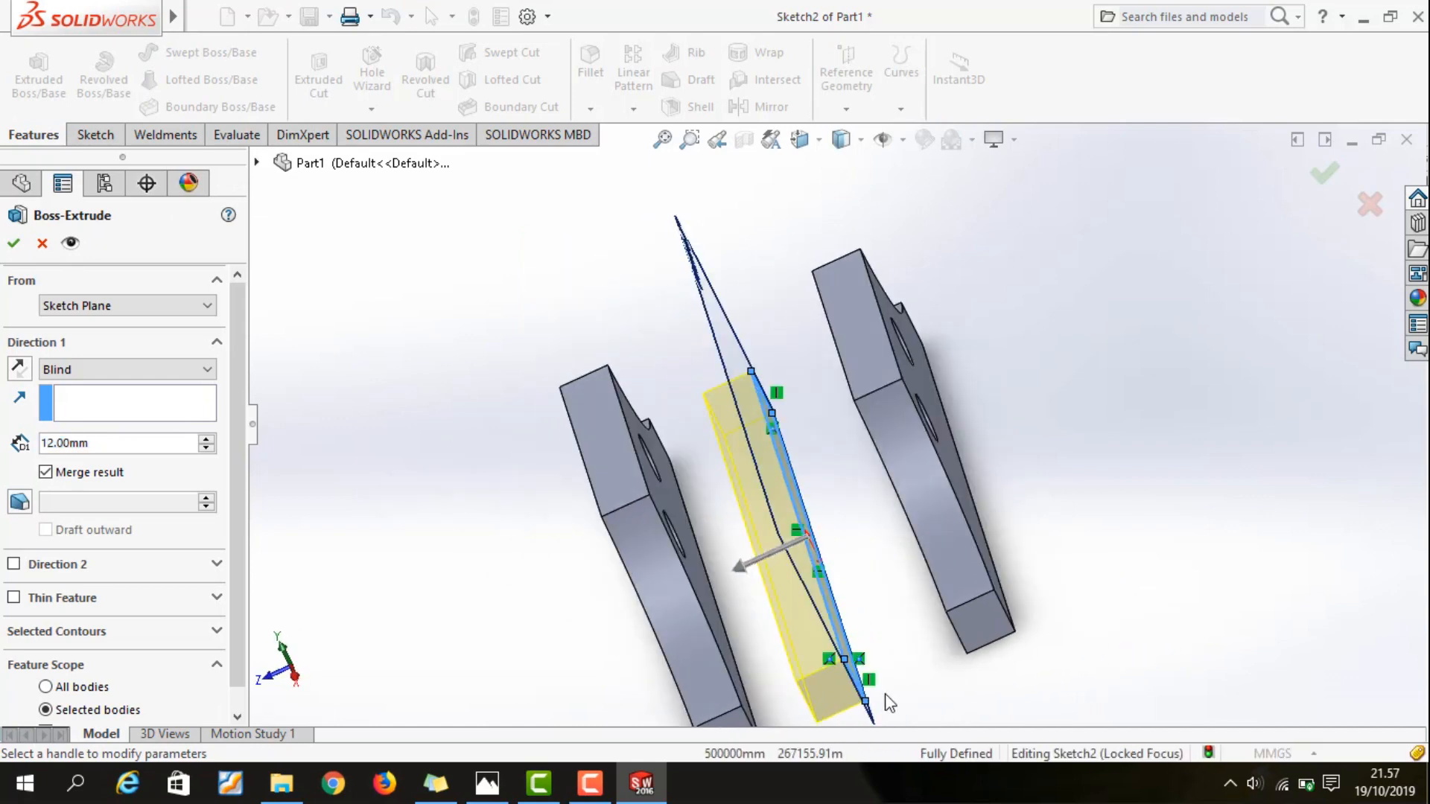
{"action": "left_click", "coordinate": [163, 369]}
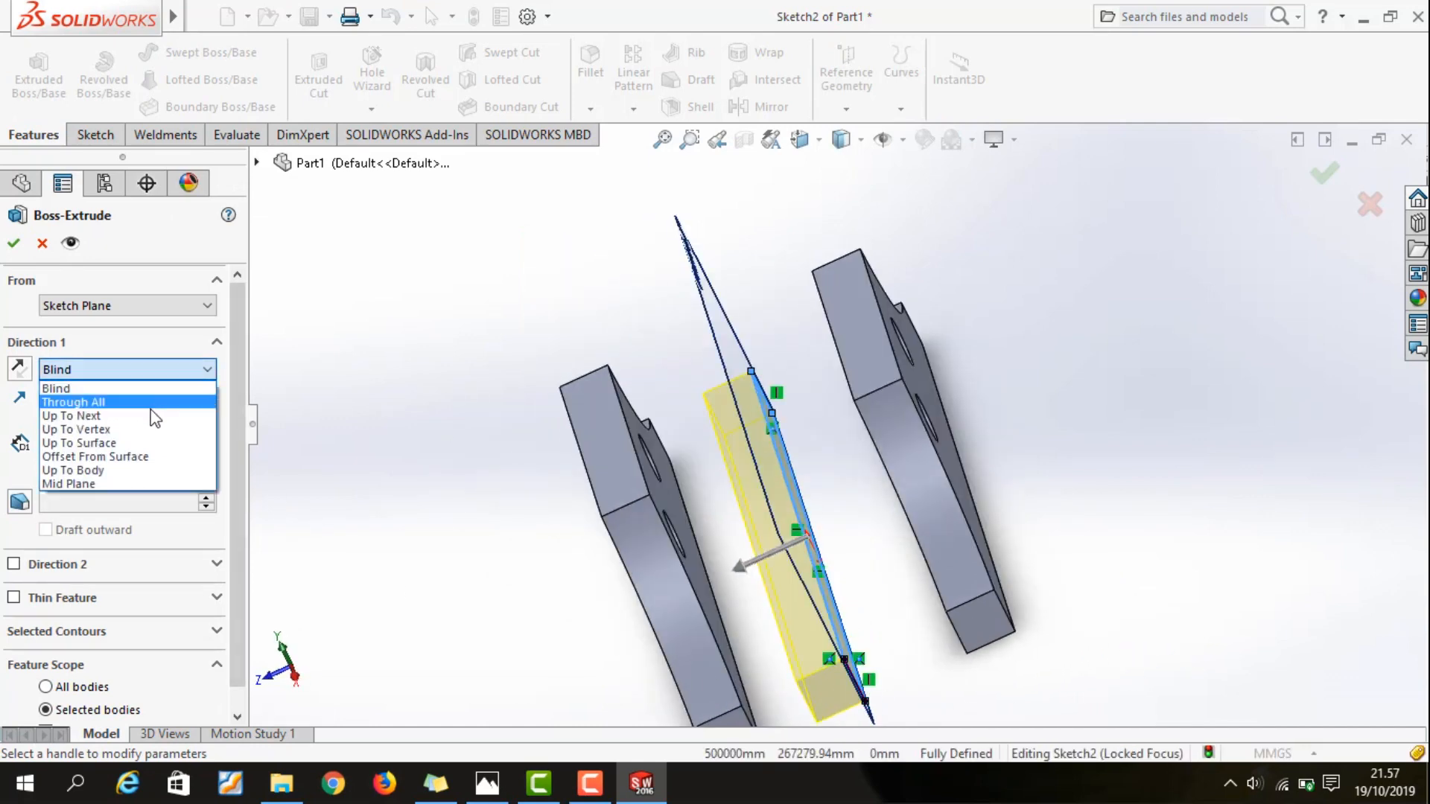
{"action": "left_click", "coordinate": [153, 443]}
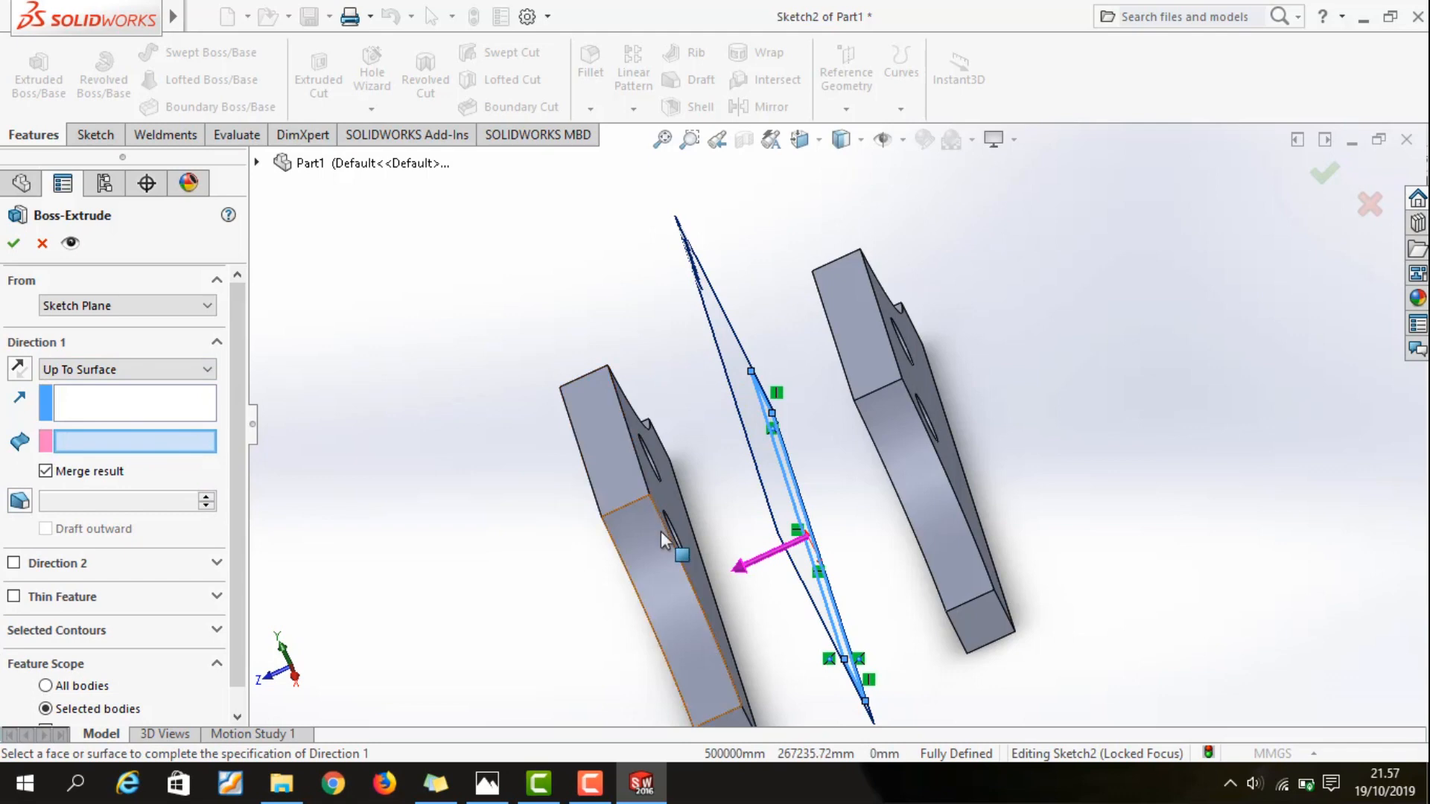
{"action": "left_click", "coordinate": [700, 571]}
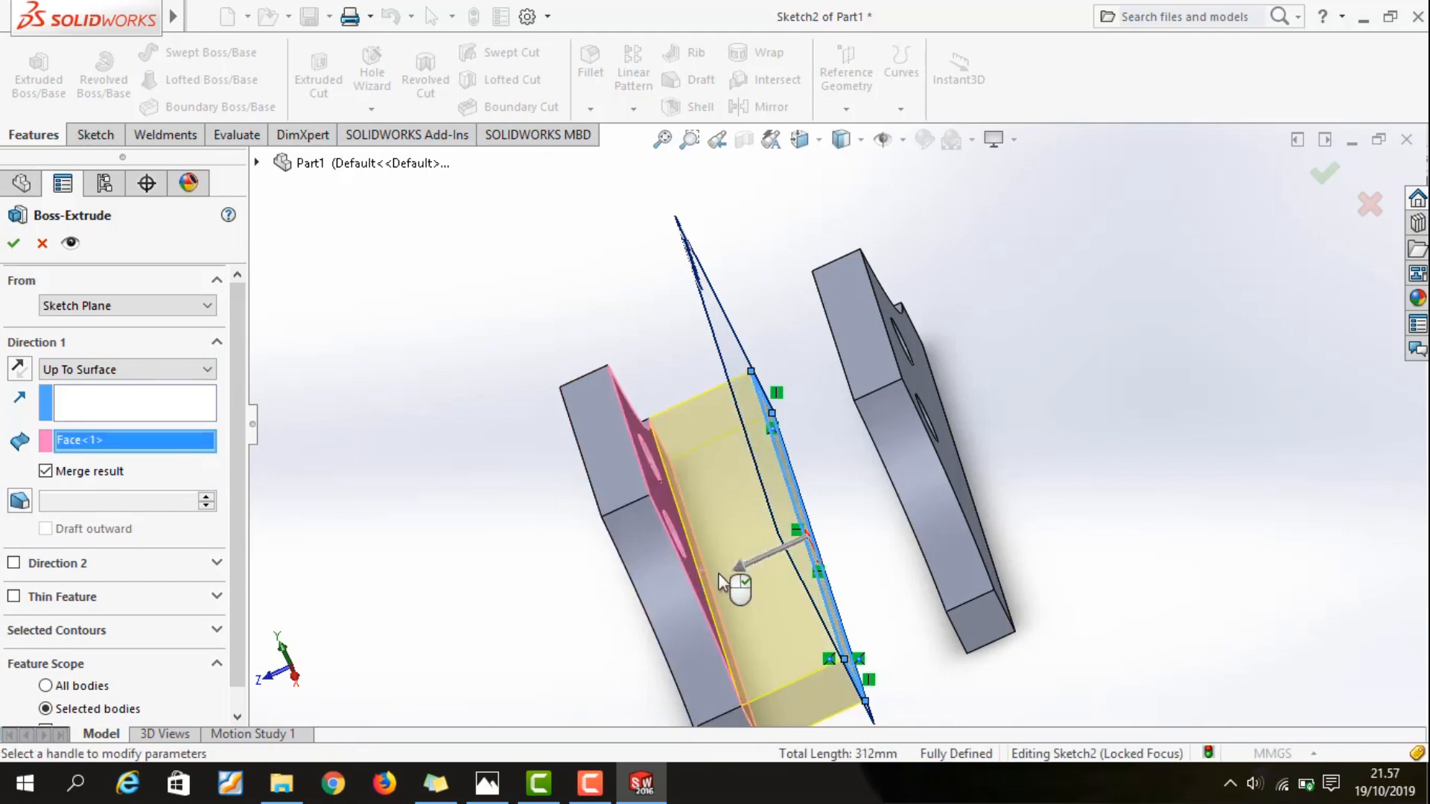
{"action": "middle_click_drag", "start_coordinate": [1102, 513], "coordinate": [1124, 542]}
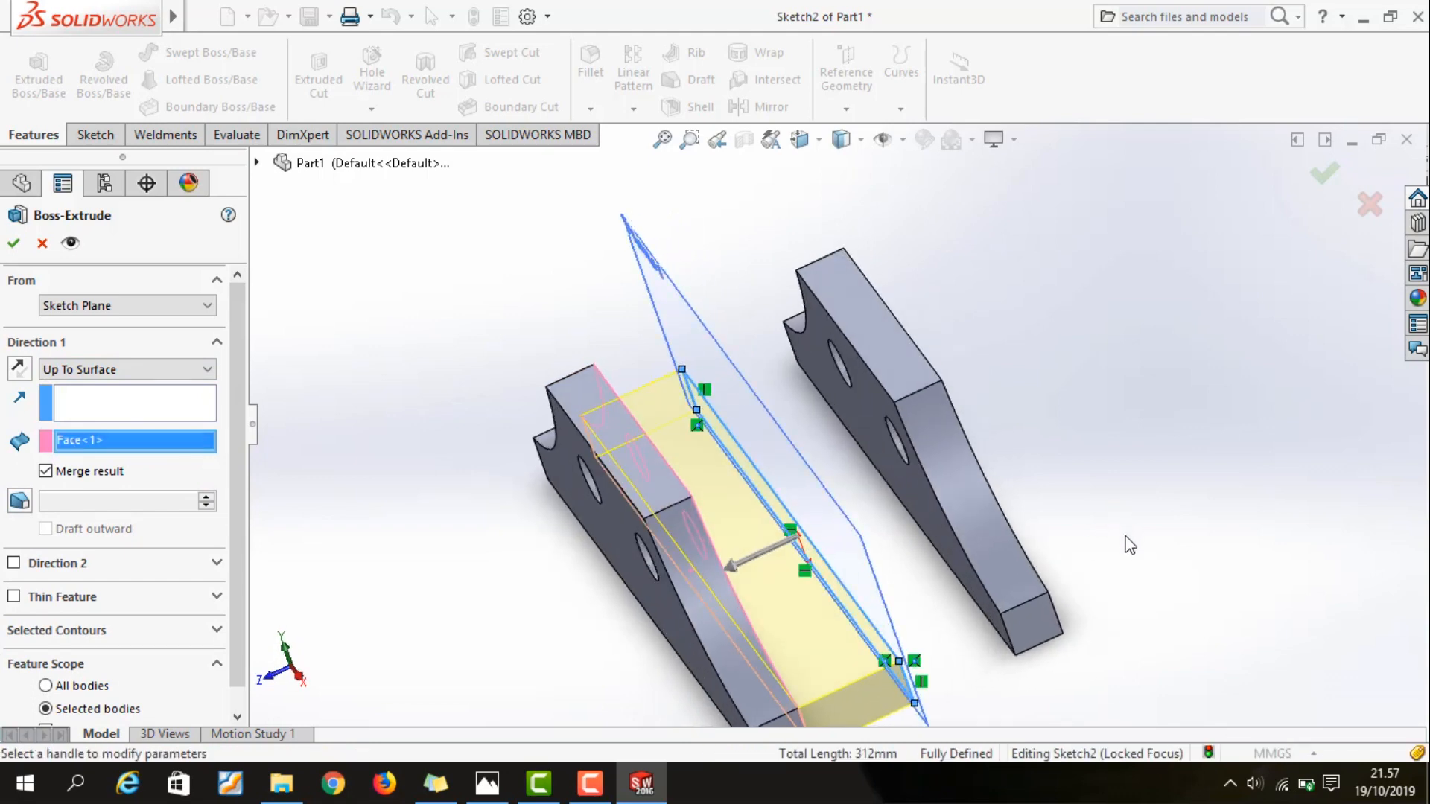
Add Direction 2 running Up To Surface to the opposite plate's inner face and finish the base extrusion
{"action": "left_click", "coordinate": [173, 563]}
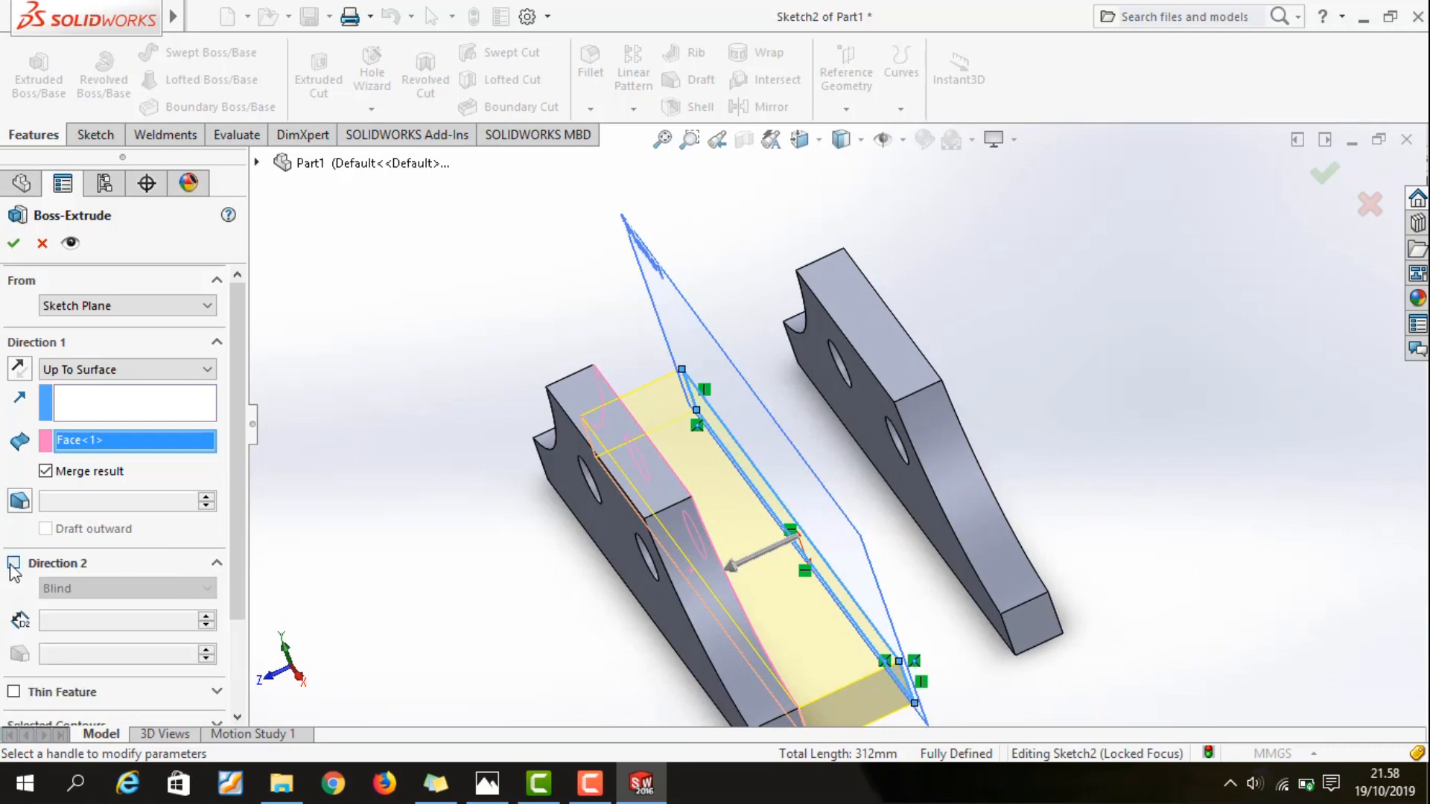
{"action": "left_click", "coordinate": [14, 563]}
{"action": "left_click", "coordinate": [184, 589]}
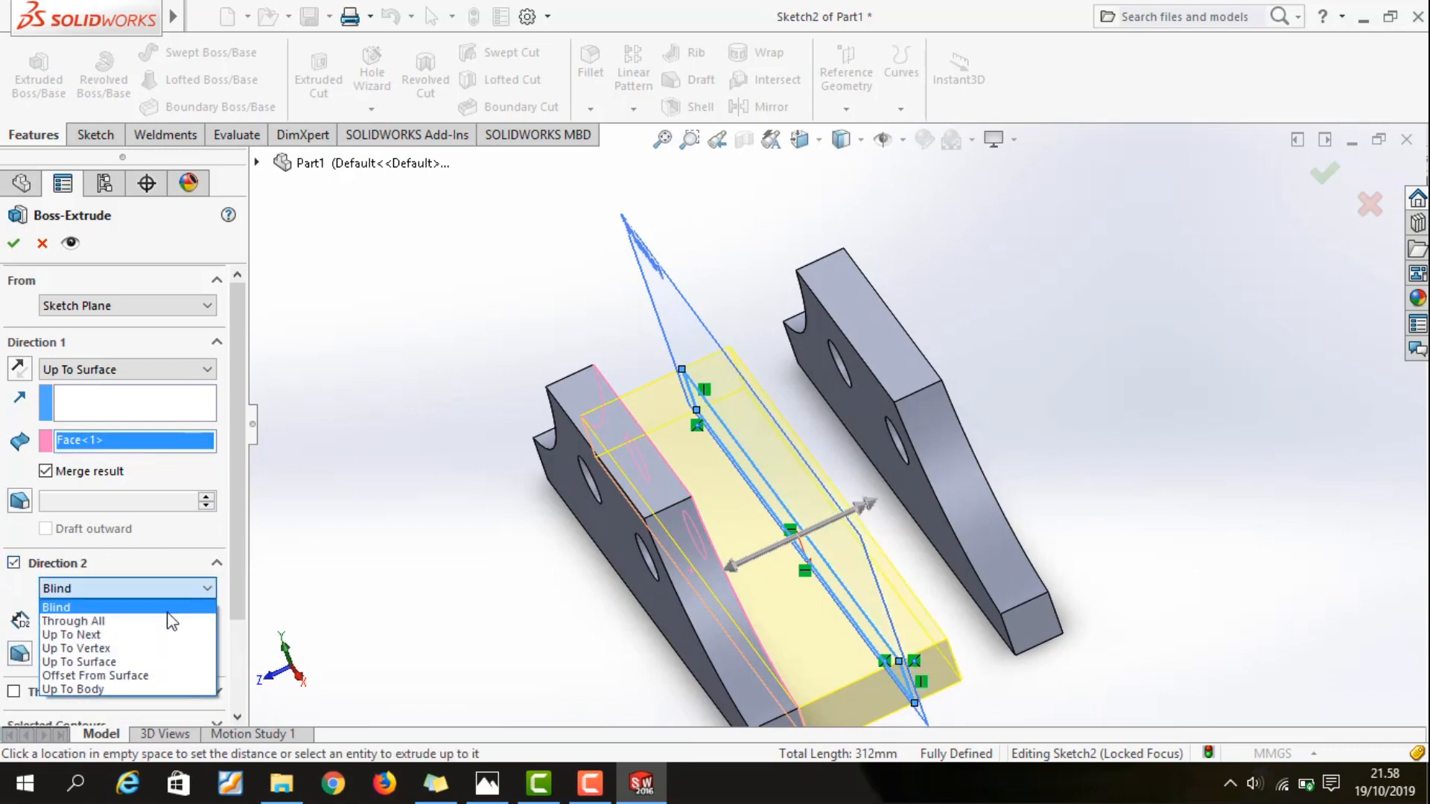
{"action": "left_click", "coordinate": [90, 661]}
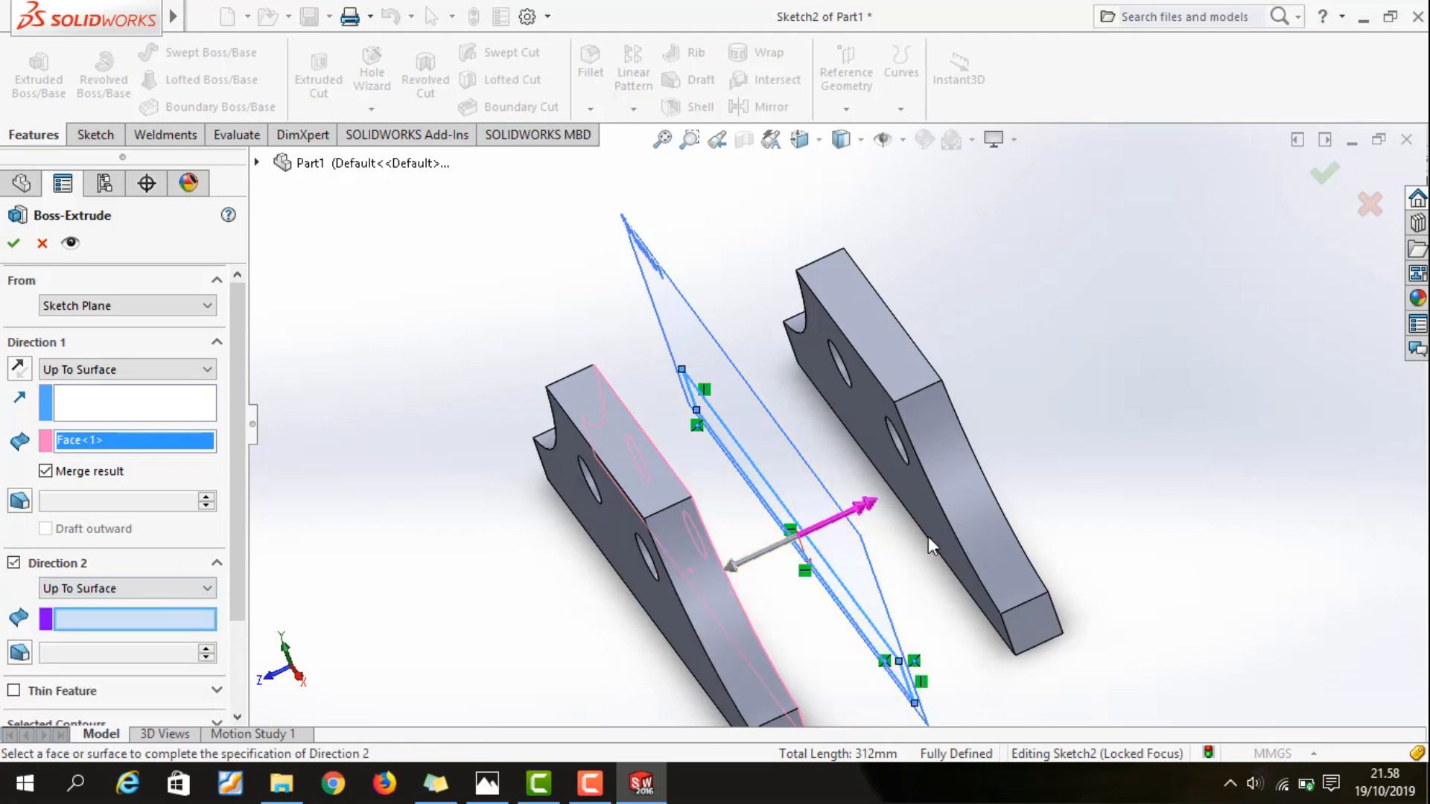
{"action": "left_click", "coordinate": [946, 530]}
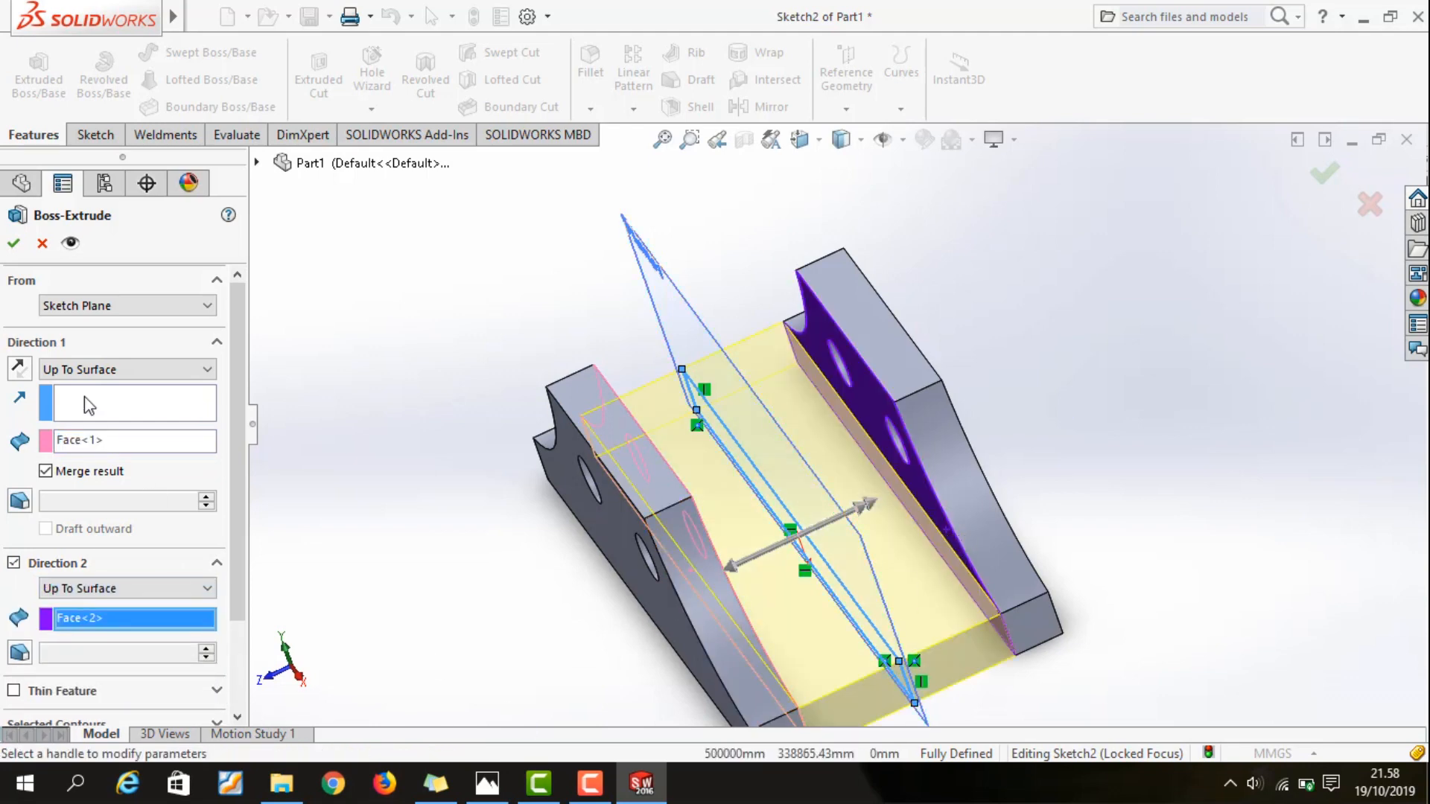
{"action": "left_click", "coordinate": [16, 251]}
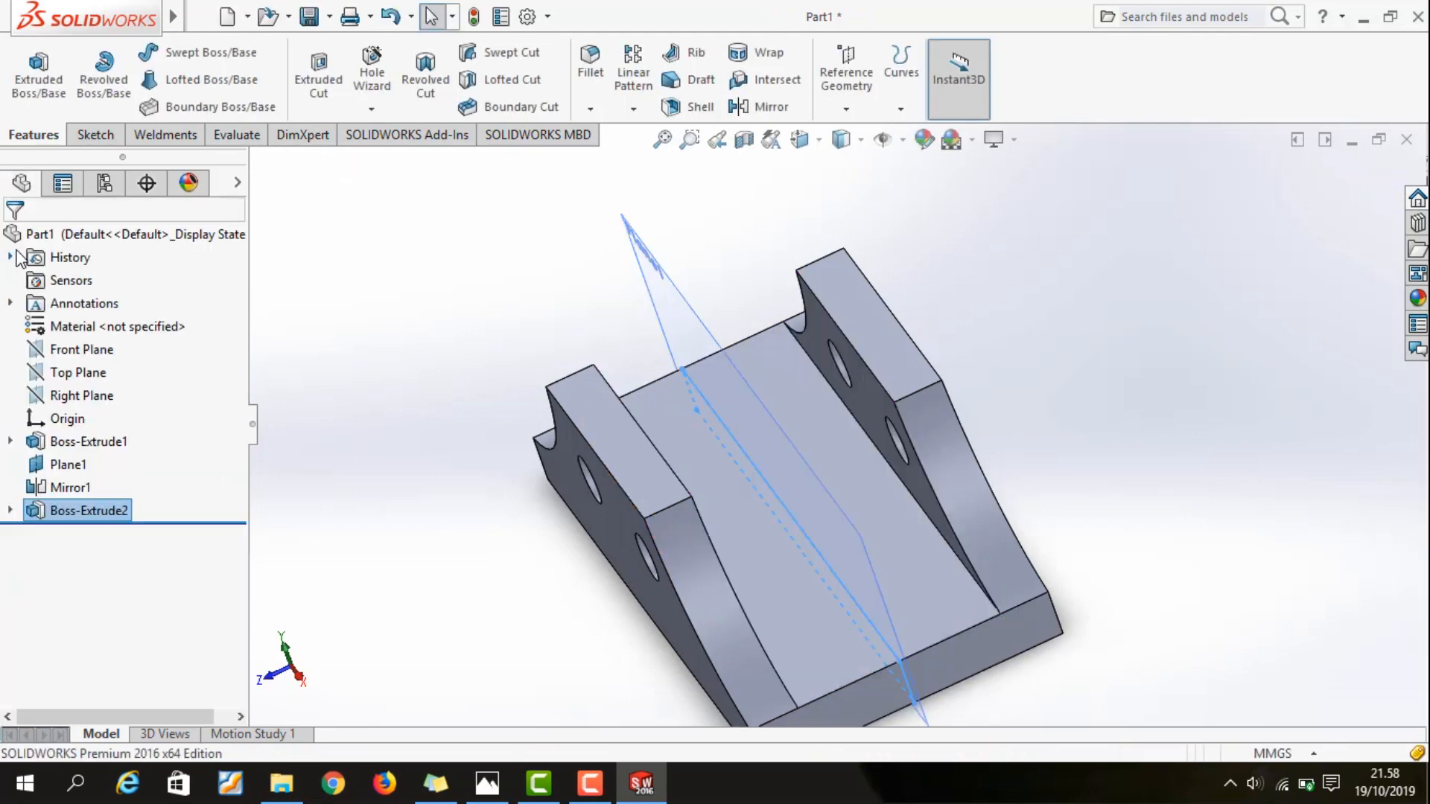
Switch the model to the isometric view and inspect the joined bracket up close
{"action": "key", "text": "space"}
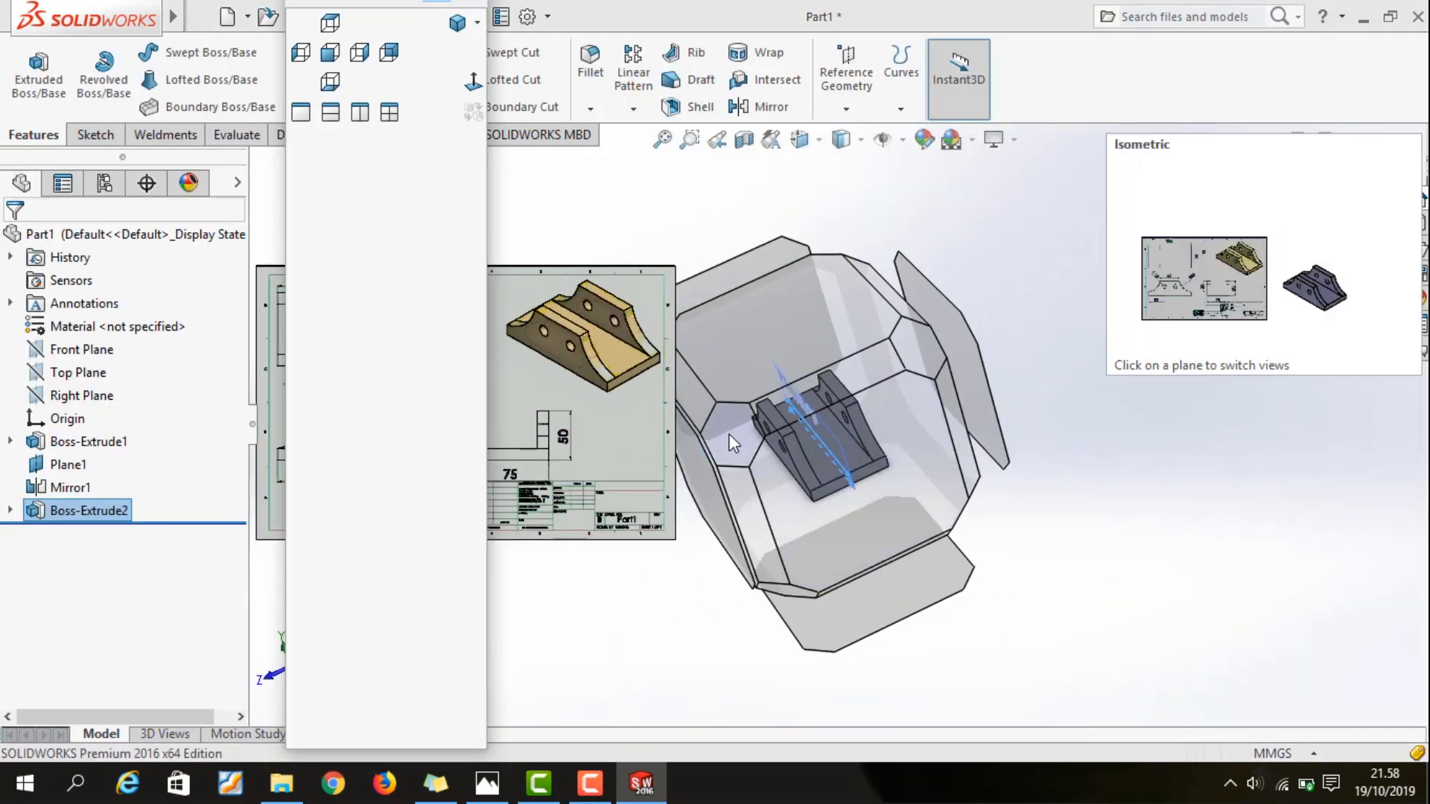
{"action": "left_click", "coordinate": [737, 444]}
{"action": "scroll", "coordinate": [1081, 606], "scroll_direction": "down", "scroll_amount": 3}
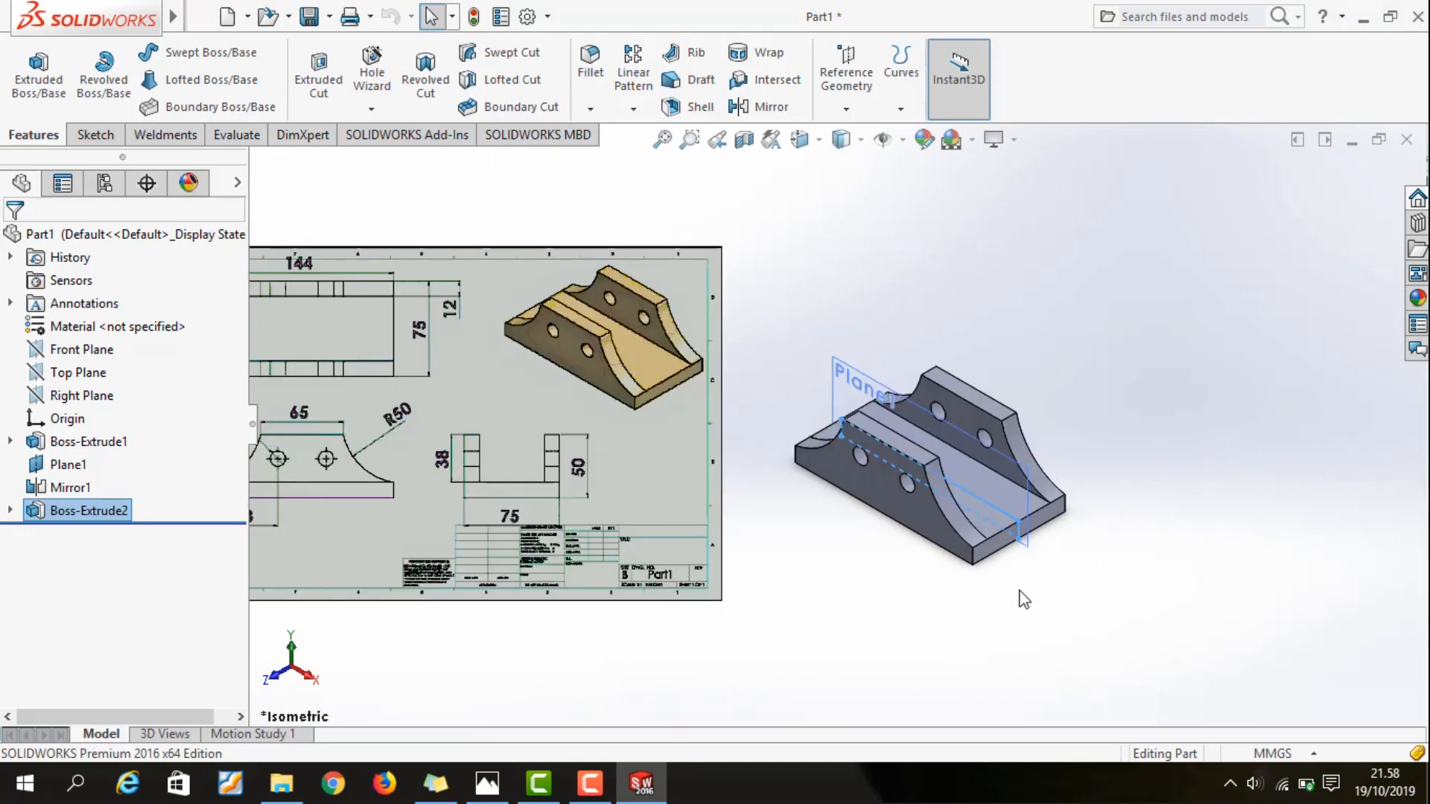
{"action": "left_click", "coordinate": [1026, 573]}
{"action": "scroll", "coordinate": [966, 564], "scroll_direction": "down", "scroll_amount": 2}
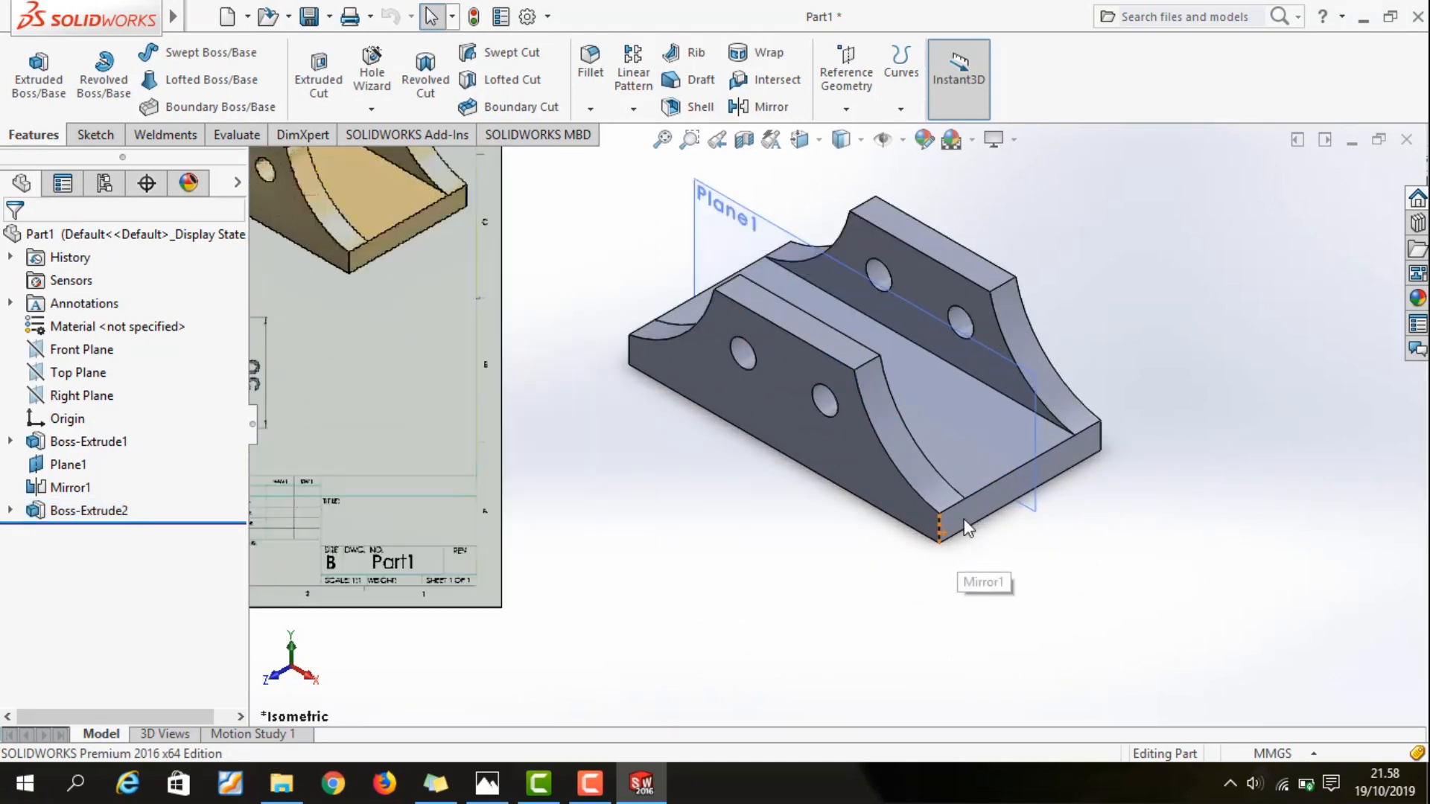
{"action": "scroll", "coordinate": [972, 256], "scroll_direction": "up", "scroll_amount": 2}
{"action": "scroll", "coordinate": [901, 246], "scroll_direction": "down", "scroll_amount": 2}
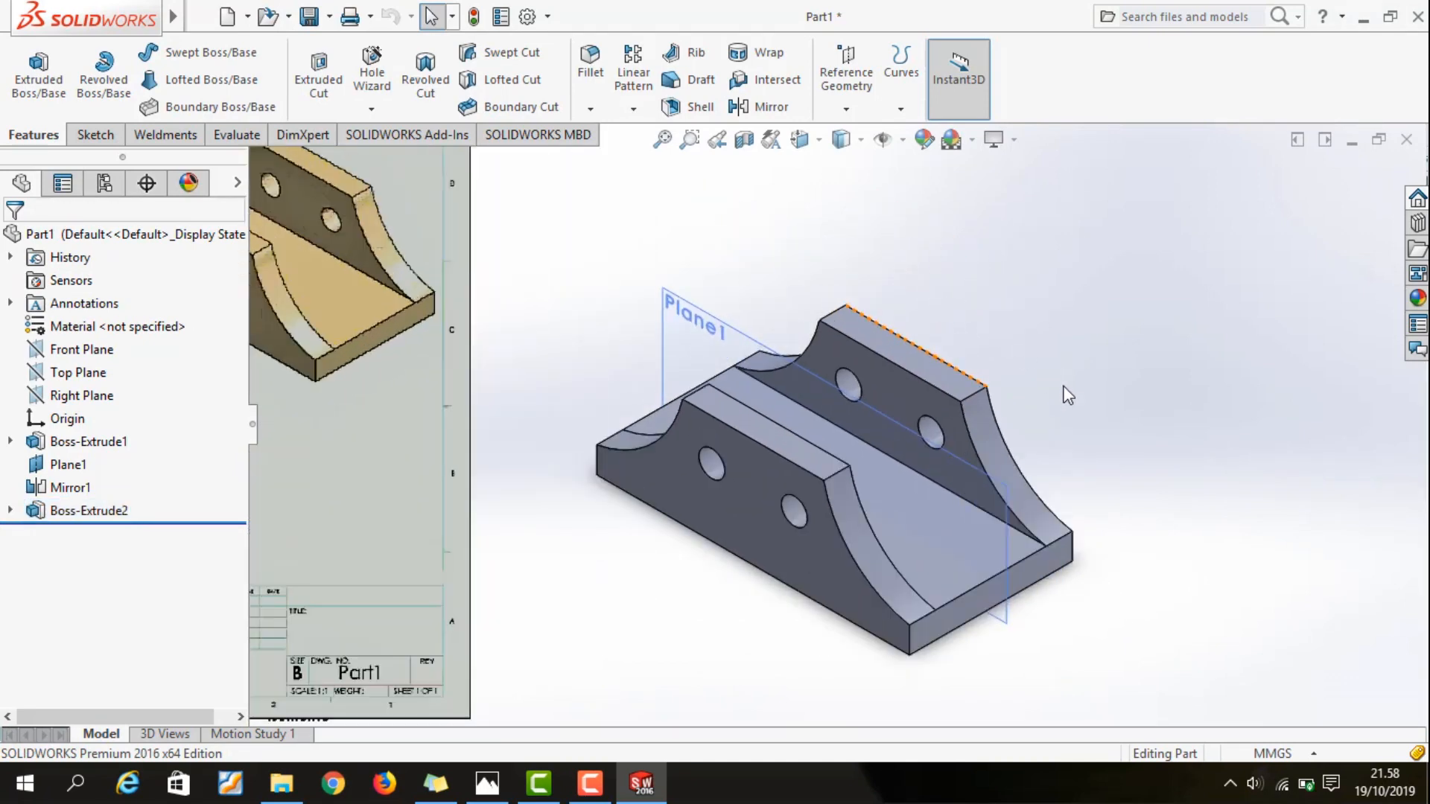
Hide the reference planes in the graphics area and check the bracket without them
{"action": "left_click", "coordinate": [902, 140]}
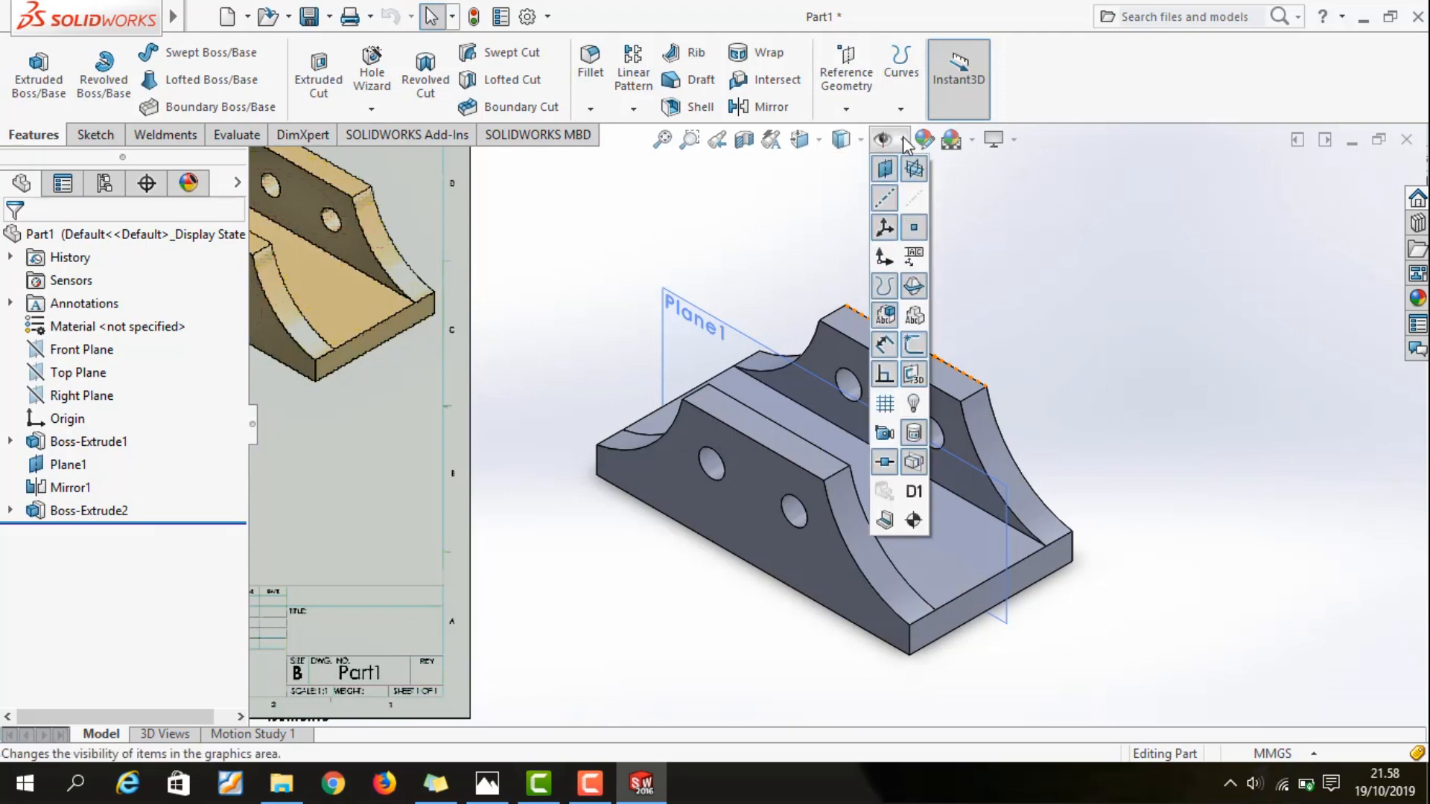
{"action": "left_click", "coordinate": [895, 171]}
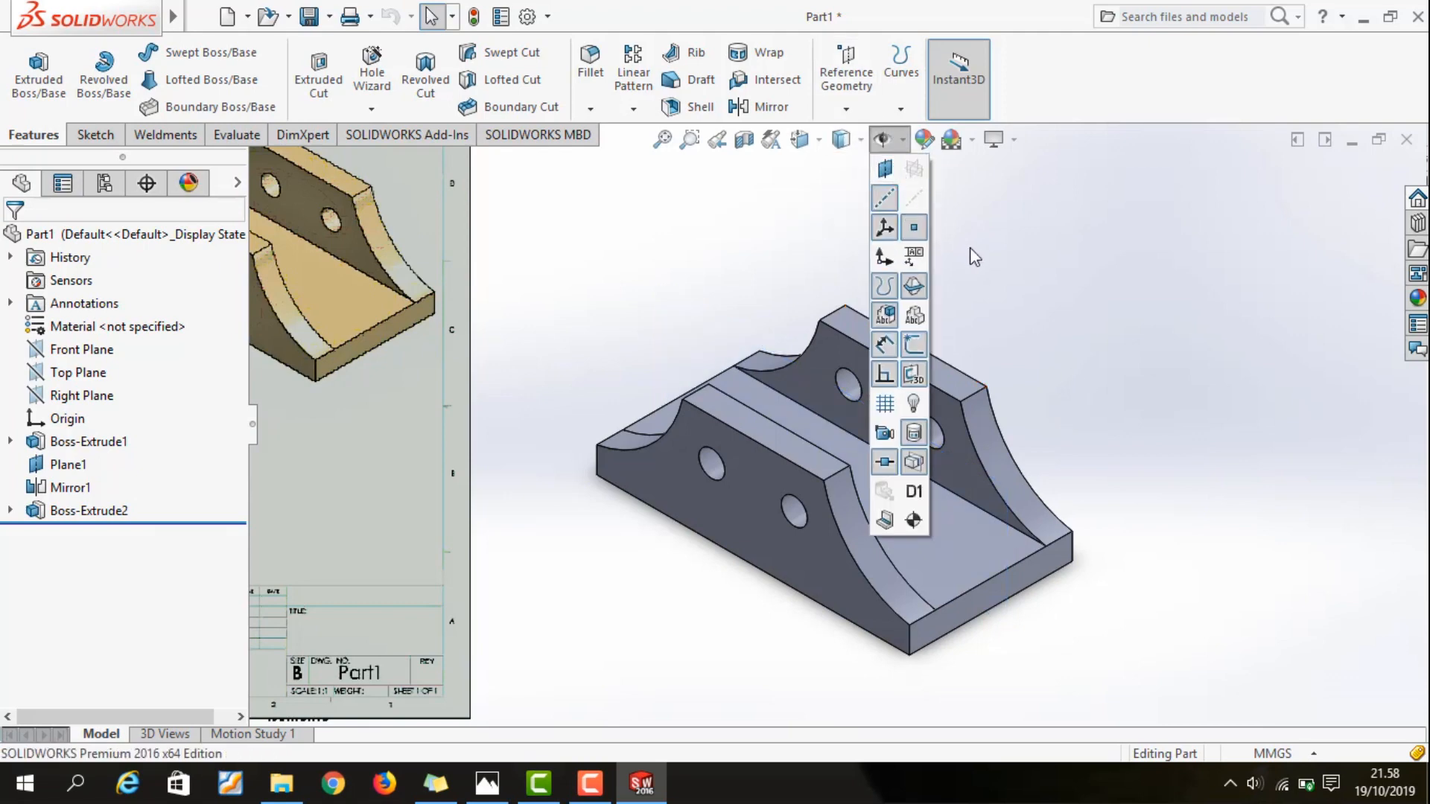
{"action": "left_click", "coordinate": [989, 328]}
{"action": "scroll", "coordinate": [980, 451], "scroll_direction": "down", "scroll_amount": 2}
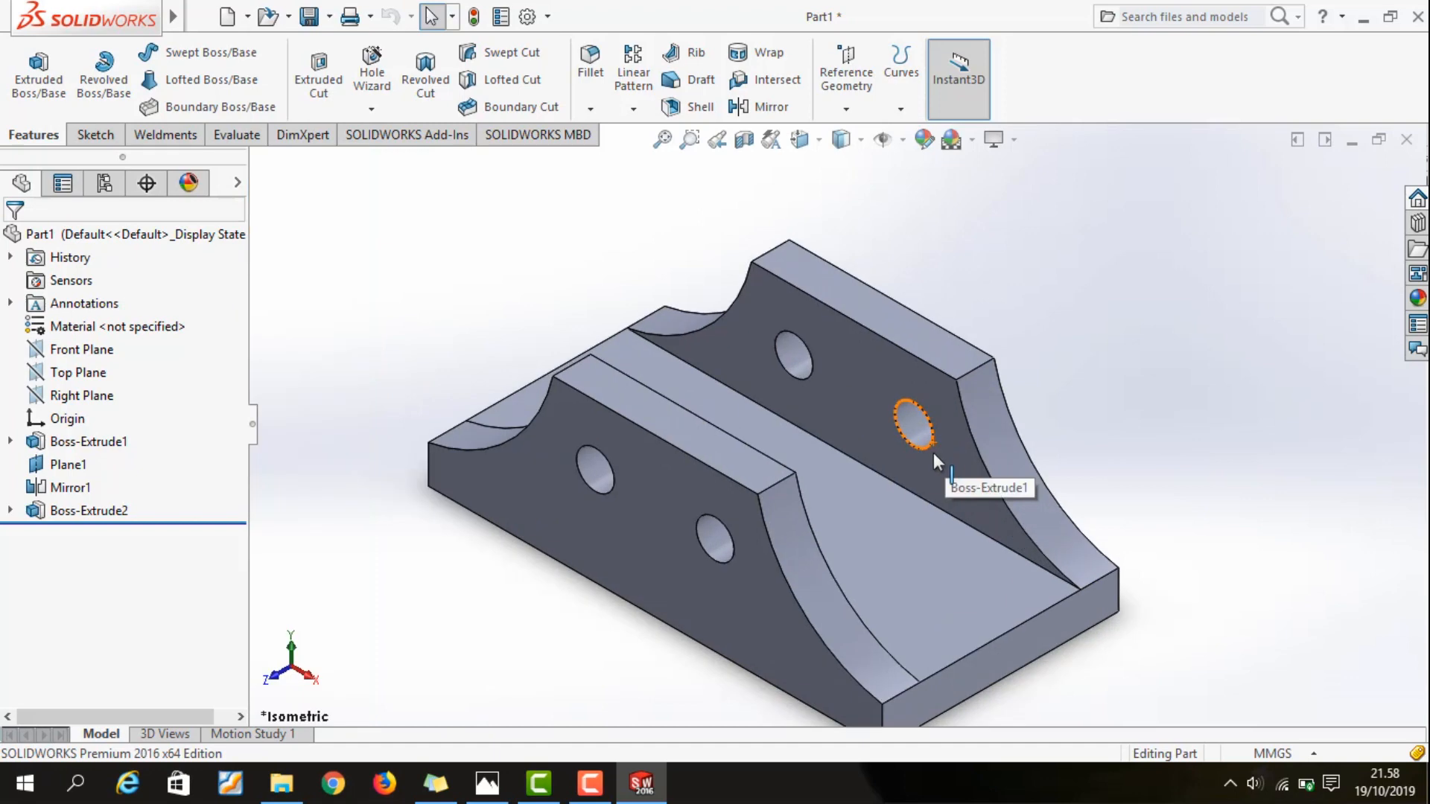
{"action": "scroll", "coordinate": [842, 426], "scroll_direction": "up", "scroll_amount": 2}
{"action": "scroll", "coordinate": [808, 499], "scroll_direction": "up", "scroll_amount": 4}
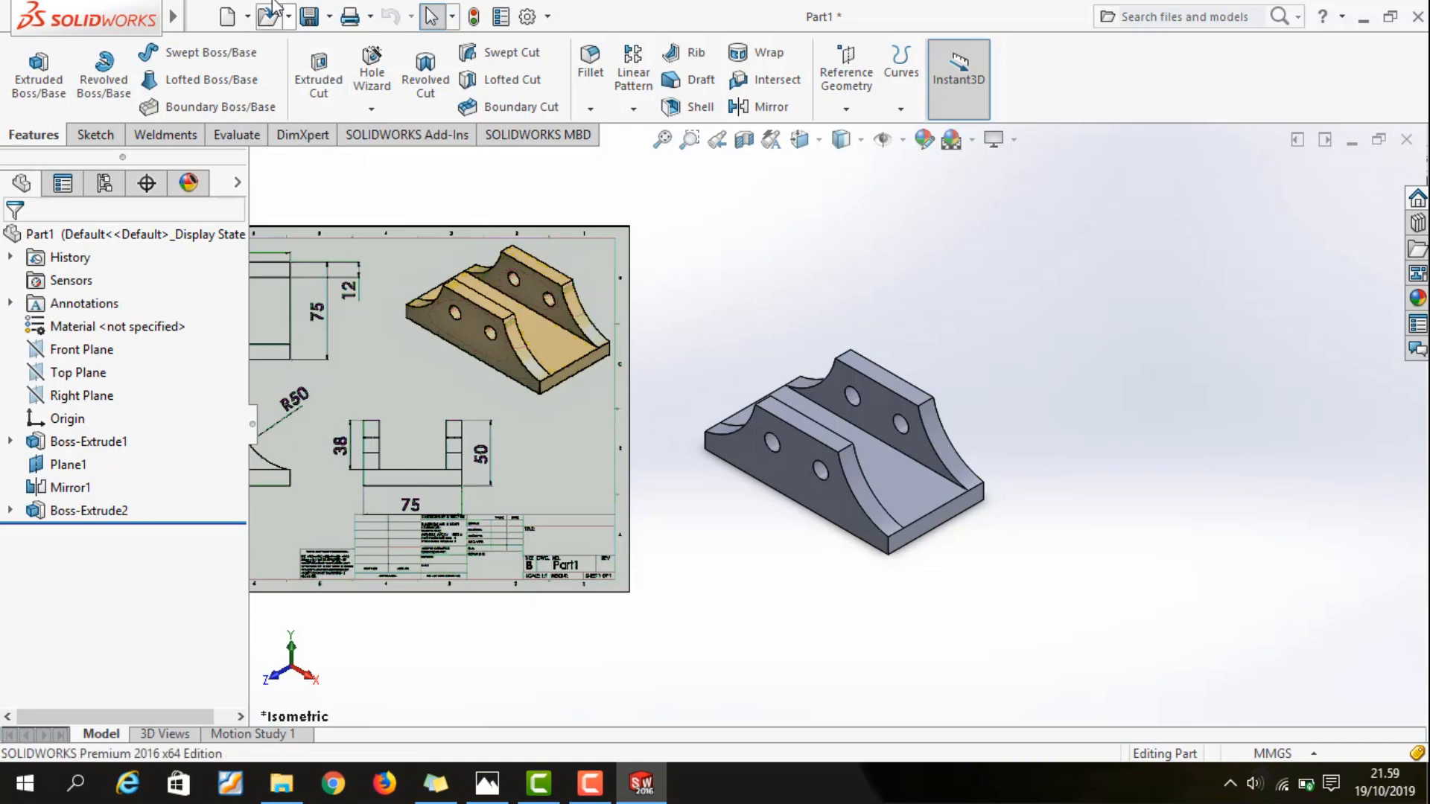
Save the part as Part1 in a new folder named dongkrak inside the current project folder
{"action": "left_click", "coordinate": [308, 18]}
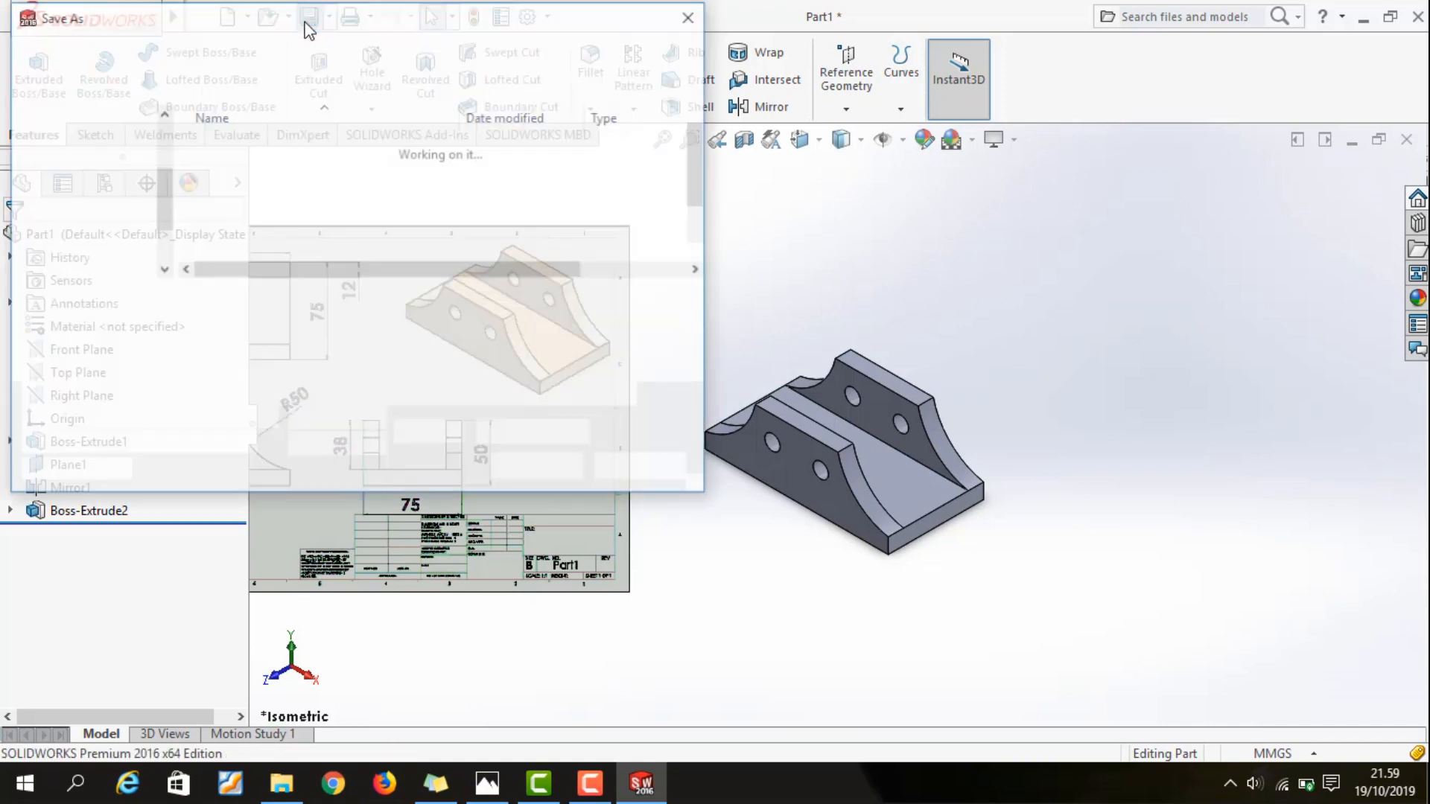
{"action": "scroll", "coordinate": [346, 212], "scroll_direction": "down", "scroll_amount": 2}
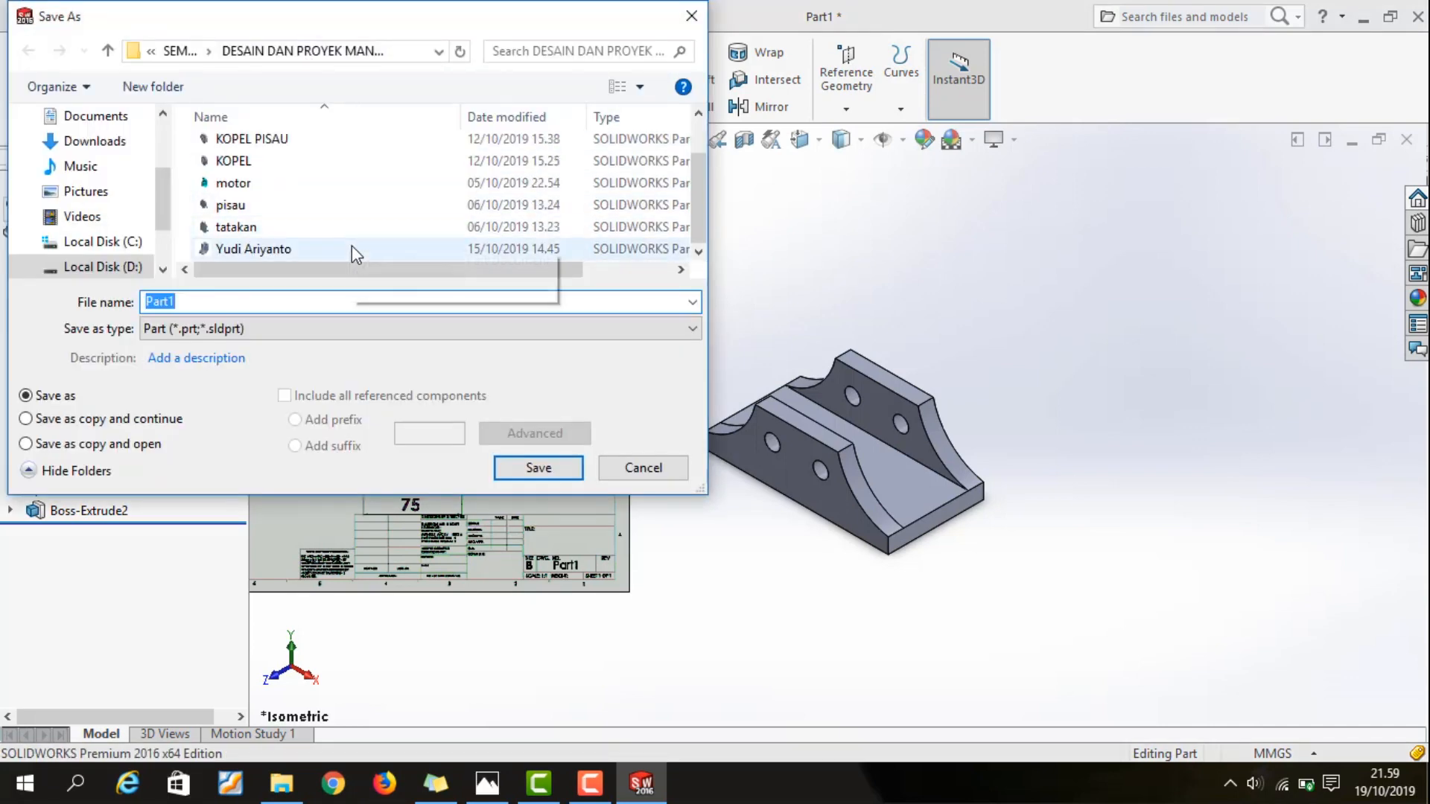
{"action": "left_click", "coordinate": [153, 88]}
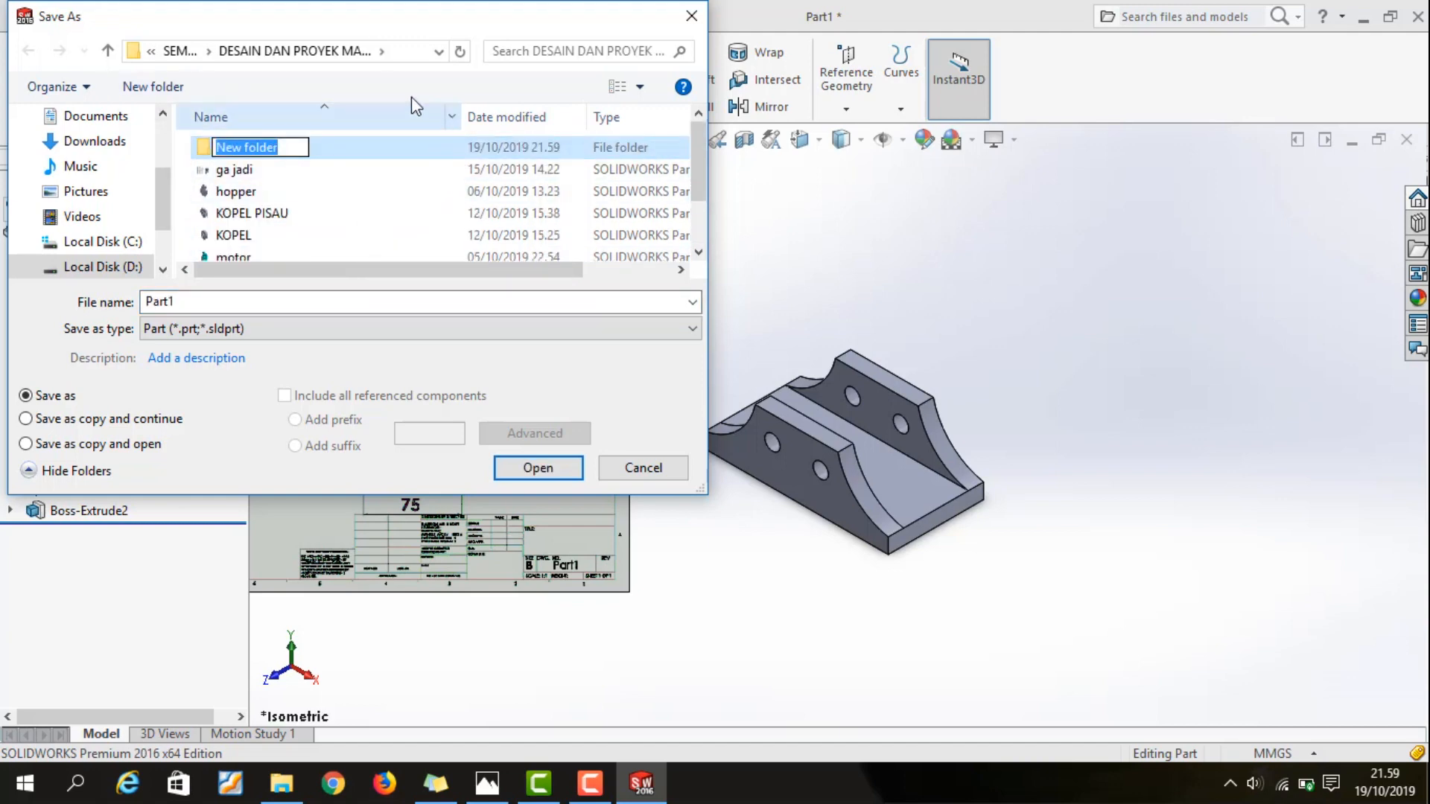
{"action": "type", "text": "dongkrak"}
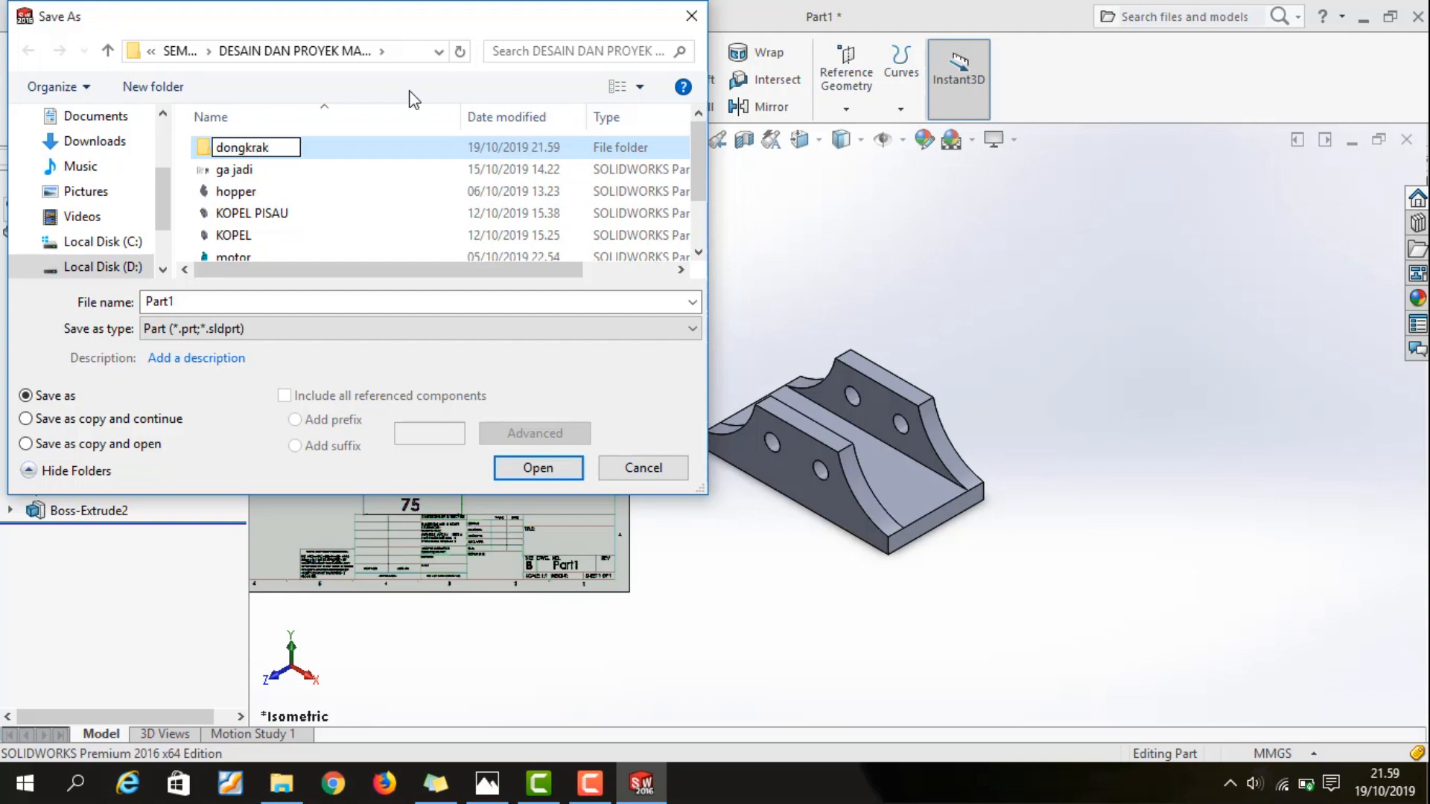
{"action": "key", "text": "Return"}
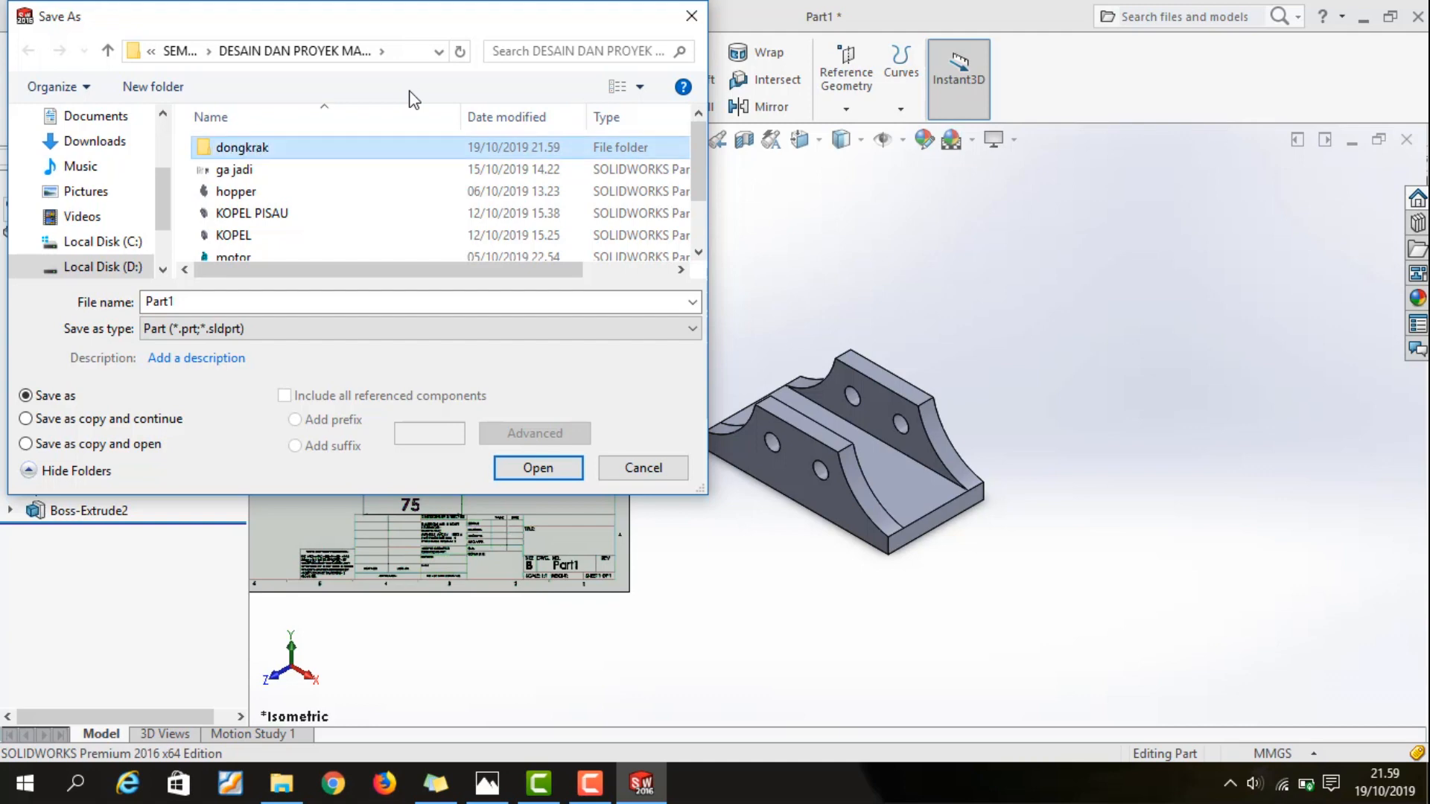
{"action": "key", "text": "Return"}
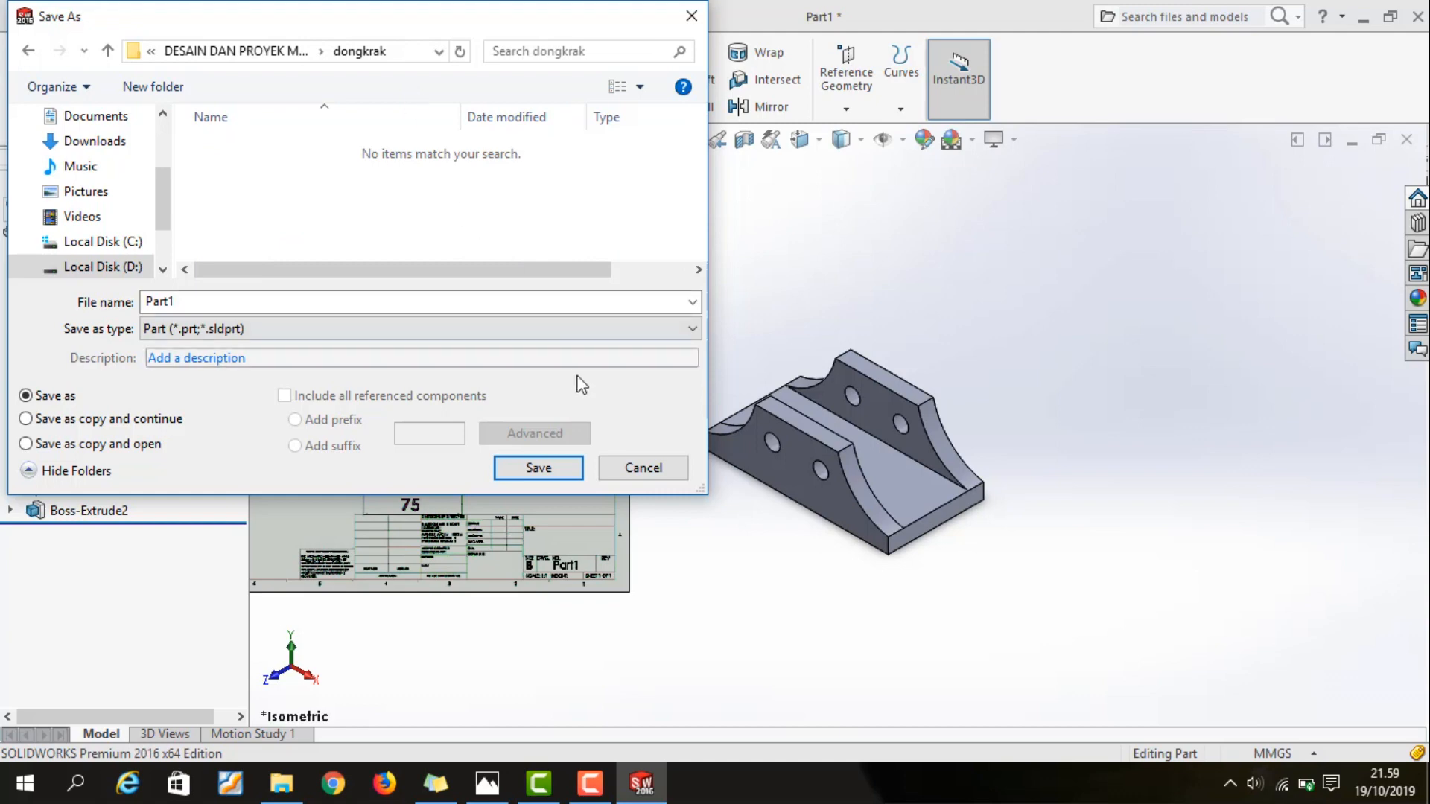
{"action": "left_click", "coordinate": [560, 476]}
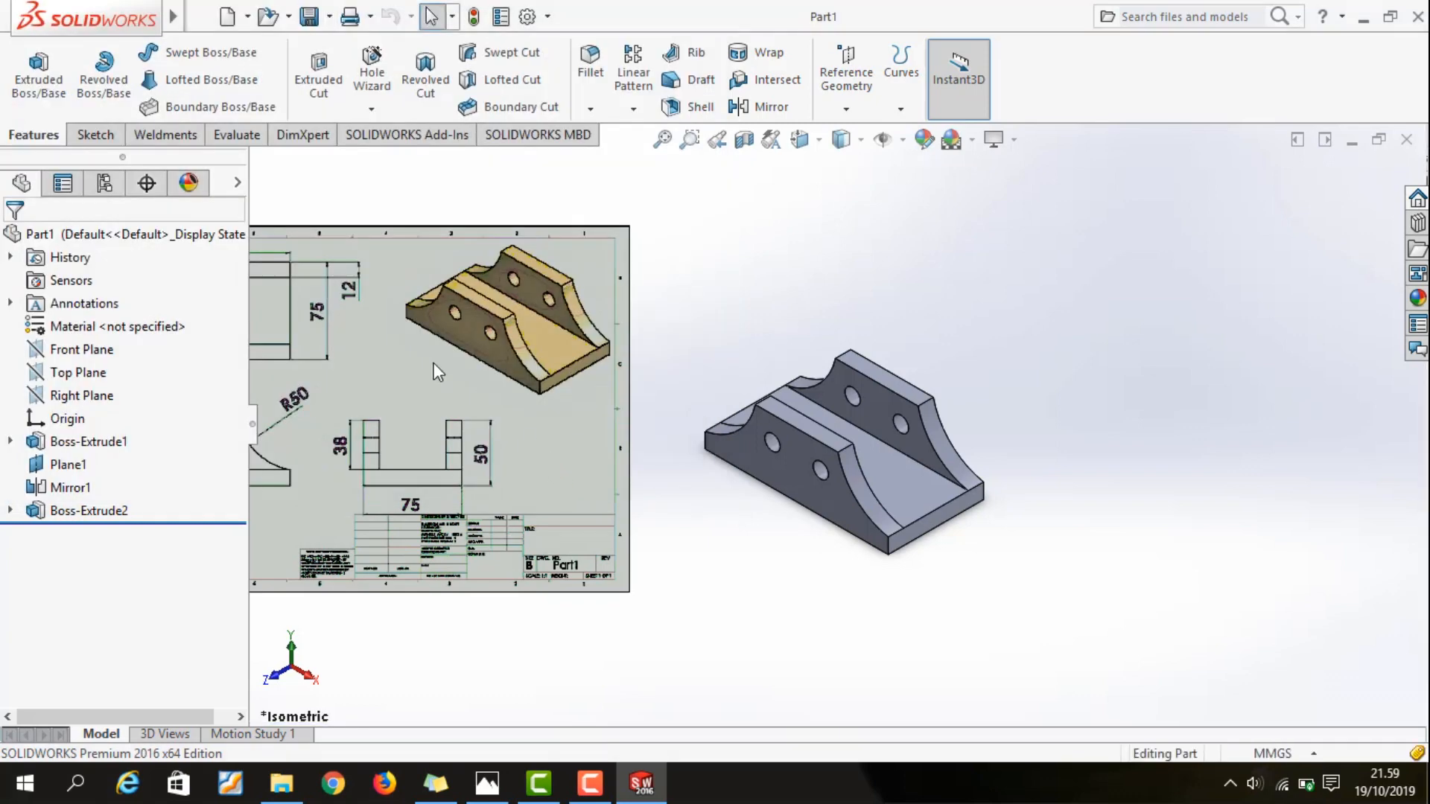
Compare the finished bracket with the views and isometric picture in the reference drawing
{"action": "scroll", "coordinate": [712, 301], "scroll_direction": "up", "scroll_amount": 4}
{"action": "scroll", "coordinate": [707, 335], "scroll_direction": "down", "scroll_amount": 4}
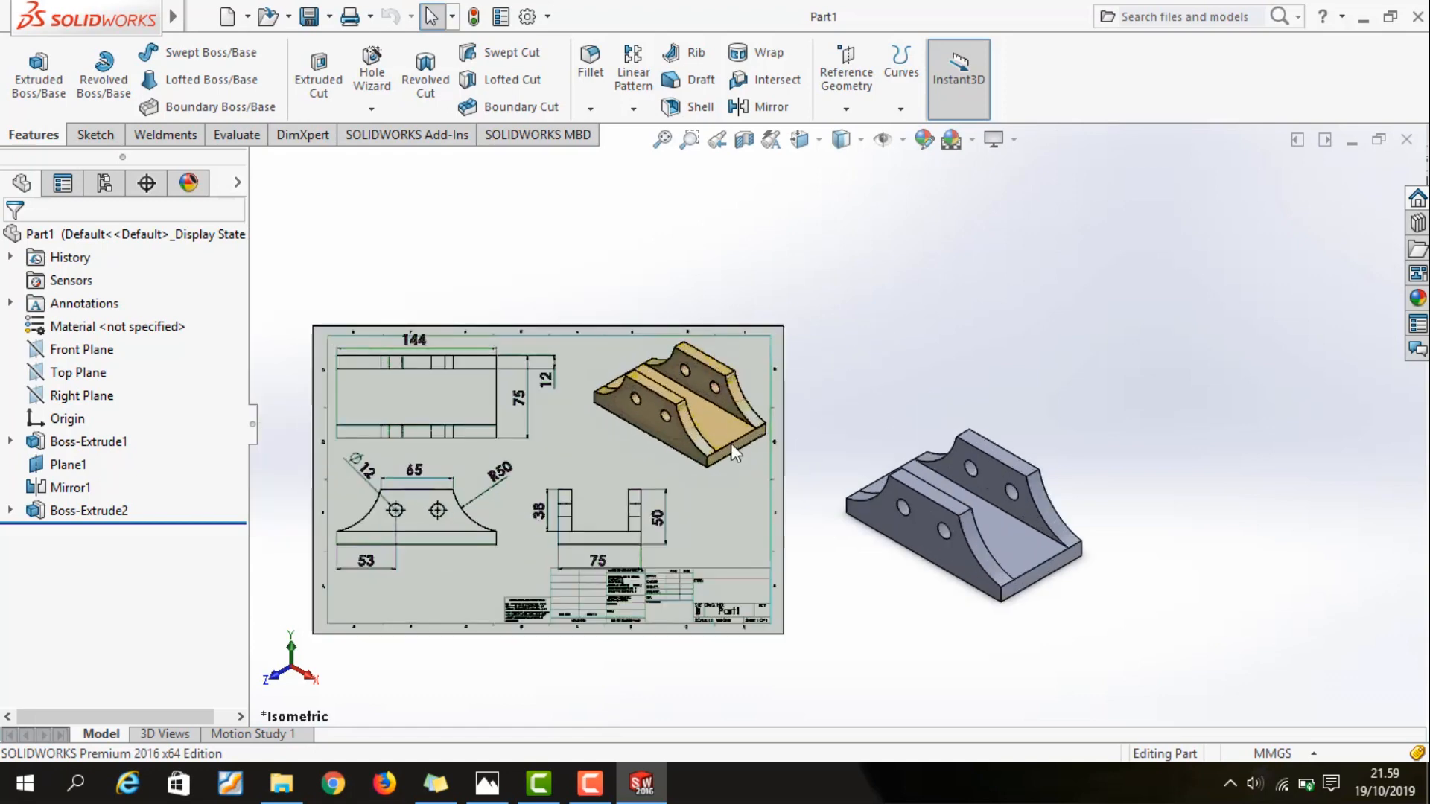
{"action": "scroll", "coordinate": [733, 655], "scroll_direction": "up", "scroll_amount": 1}
{"action": "scroll", "coordinate": [737, 588], "scroll_direction": "down", "scroll_amount": 2}
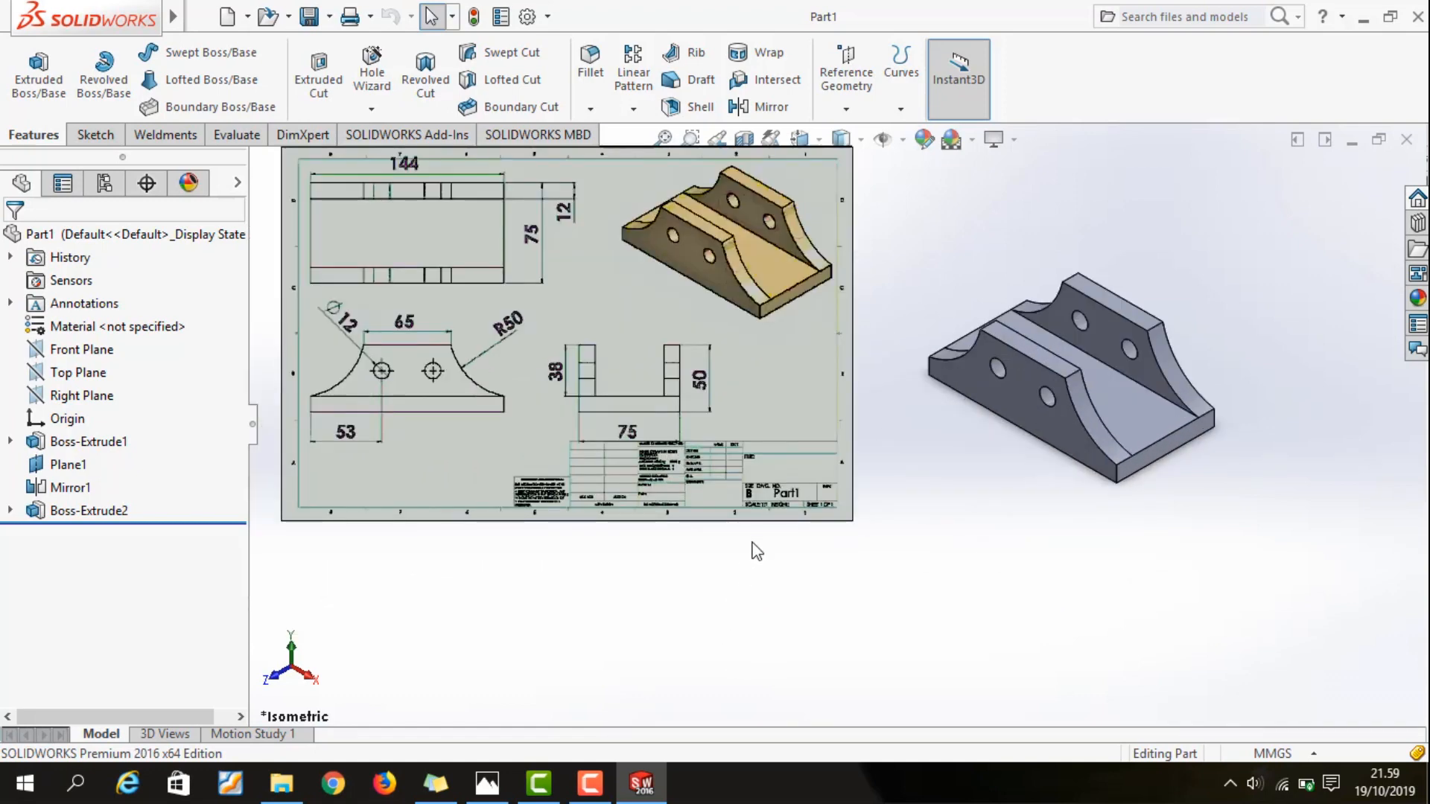
{"action": "scroll", "coordinate": [753, 440], "scroll_direction": "up", "scroll_amount": 2}
{"action": "scroll", "coordinate": [754, 298], "scroll_direction": "down", "scroll_amount": 1}
{"action": "scroll", "coordinate": [752, 259], "scroll_direction": "down", "scroll_amount": 1}
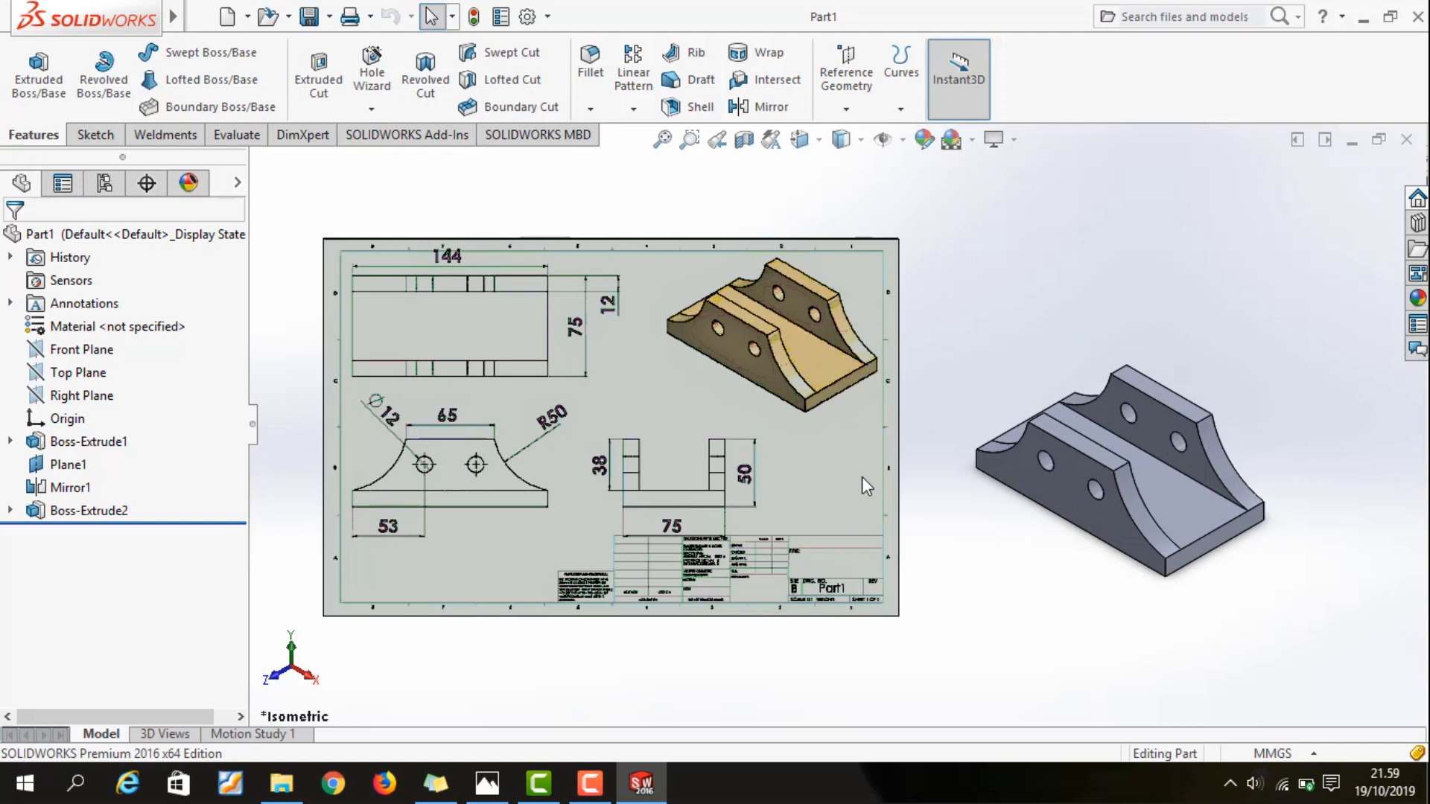
{"action": "scroll", "coordinate": [861, 481], "scroll_direction": "down", "scroll_amount": 1}
{"action": "scroll", "coordinate": [812, 477], "scroll_direction": "up", "scroll_amount": 1}
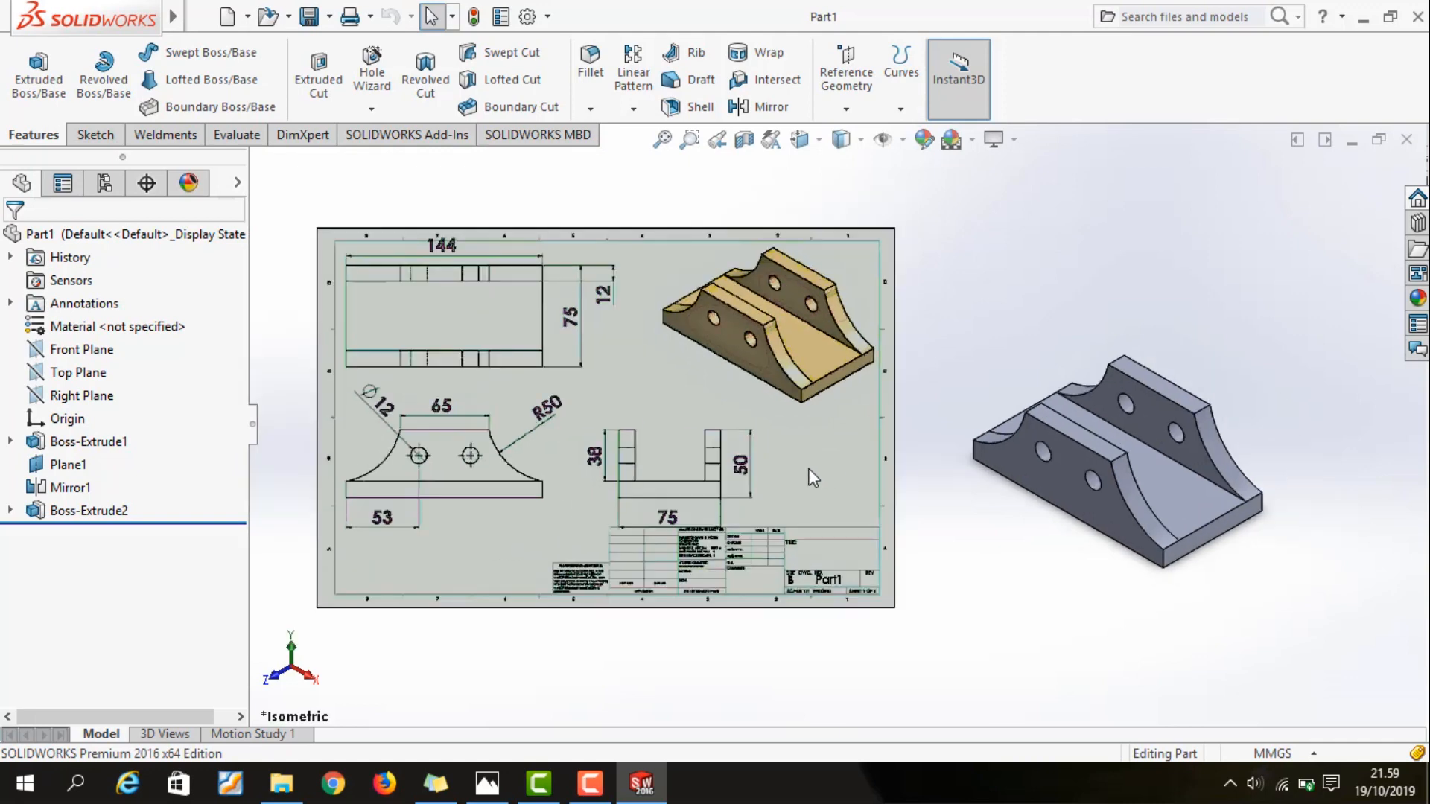